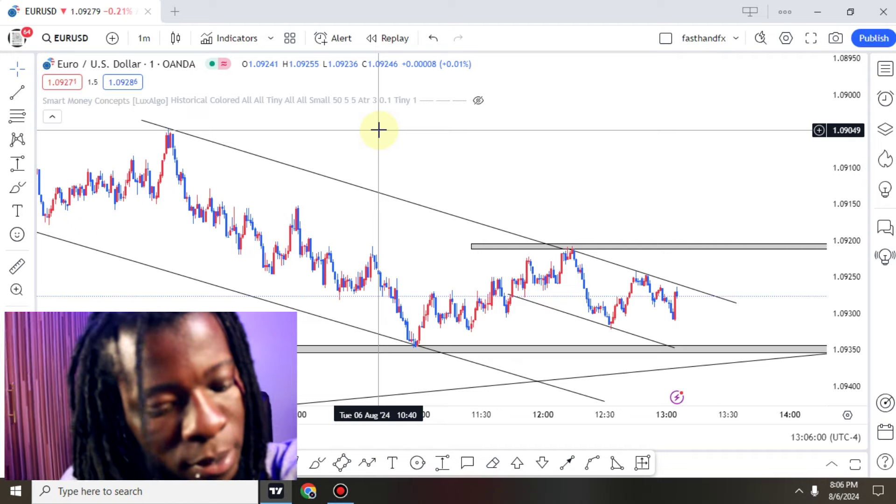
Turn off the price scale inversion on the EURUSD 1-minute chart and frame the latest candles
{"action": "key", "text": "alt+i"}
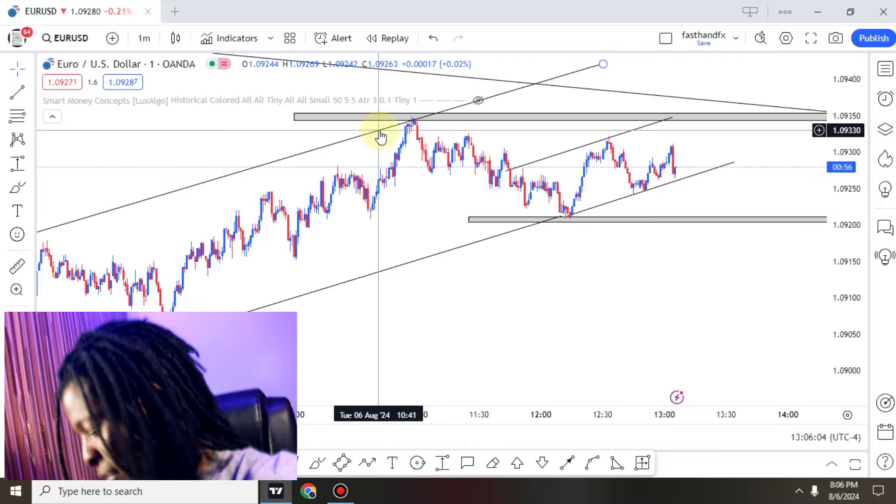
{"action": "scroll", "coordinate": [744, 344], "scroll_direction": "down", "scroll_amount": 1}
{"action": "scroll", "coordinate": [700, 338], "scroll_direction": "down", "scroll_amount": 2}
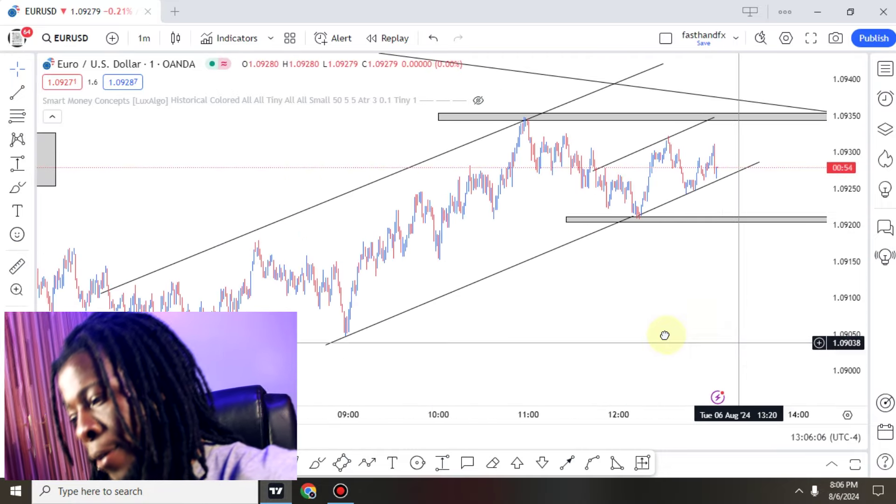
{"action": "scroll", "coordinate": [628, 341], "scroll_direction": "up", "scroll_amount": 2}
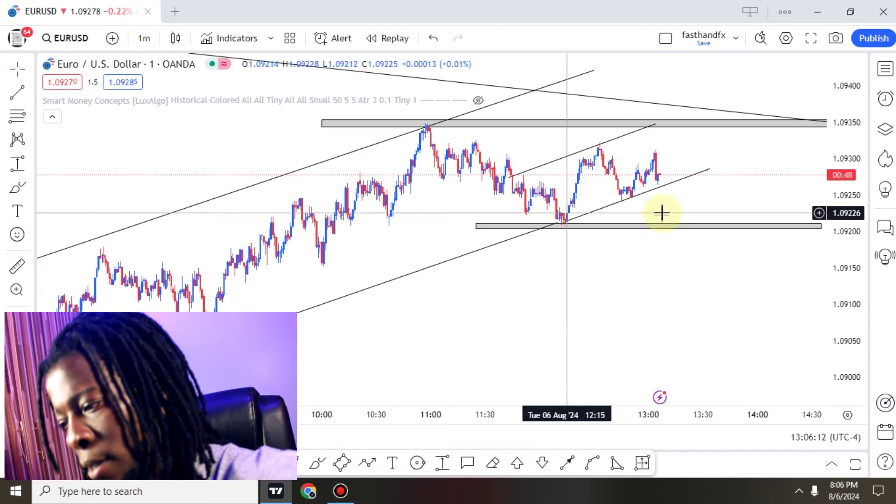
{"action": "left_click", "coordinate": [317, 463]}
{"action": "mouse_move", "coordinate": [601, 144]}
{"action": "left_mouse_down"}
{"action": "mouse_move", "coordinate": [622, 199]}
{"action": "mouse_move", "coordinate": [662, 152]}
{"action": "mouse_move", "coordinate": [701, 268]}
{"action": "left_mouse_up"}
{"action": "key", "text": "Delete"}
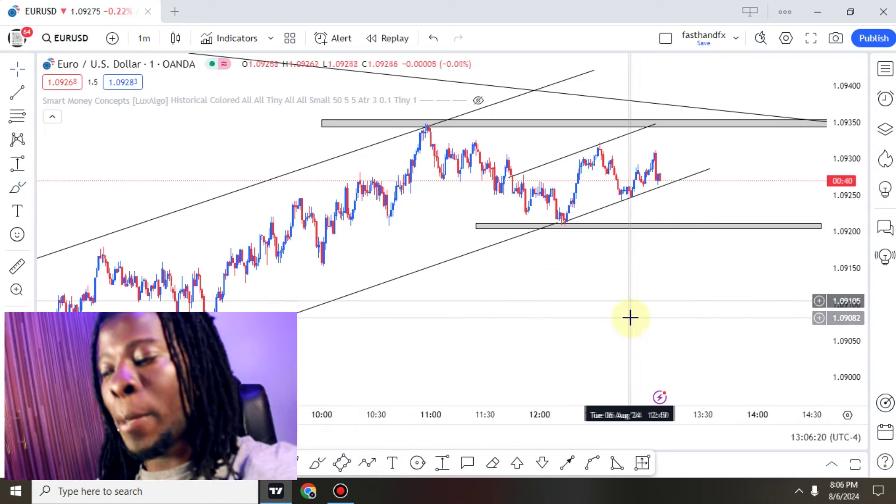
Draw a thin rectangle zone across the recent swing highs, from 11:40 at about 1.09303 to 13:08 at about 1.09312
{"action": "key", "text": "alt+shift+r"}
{"action": "left_click", "coordinate": [505, 156]}
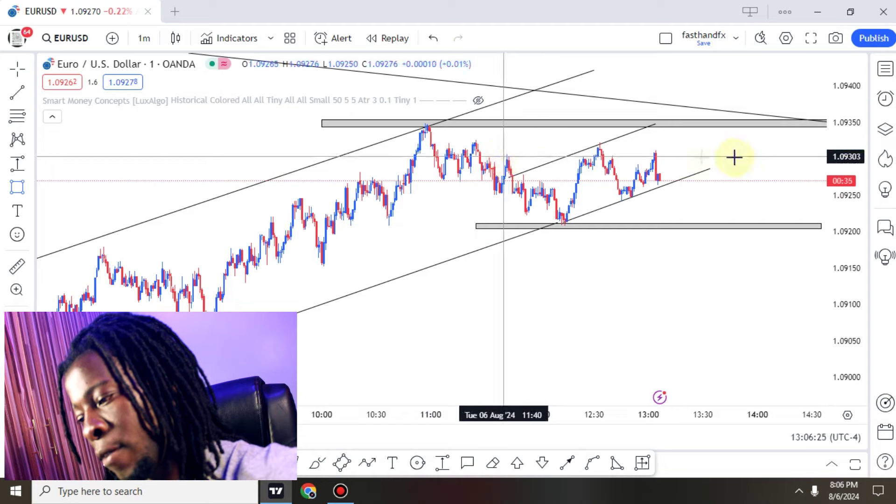
{"action": "left_click", "coordinate": [662, 145]}
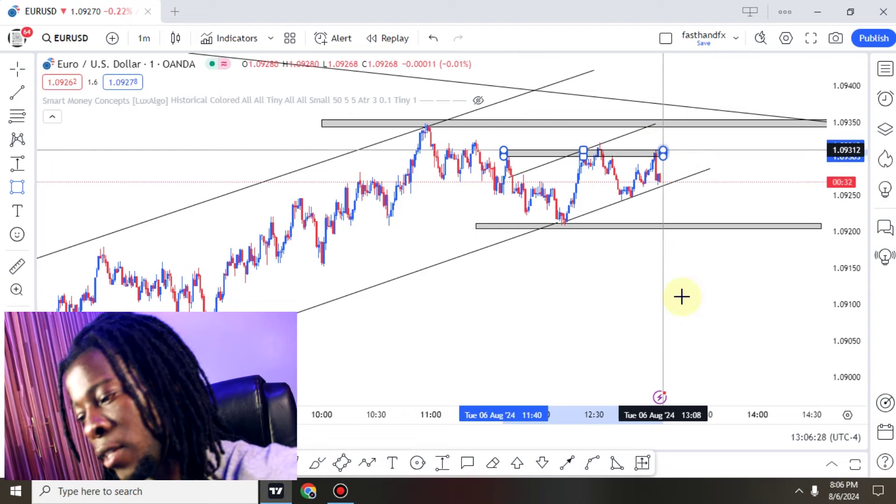
{"action": "left_click", "coordinate": [682, 297]}
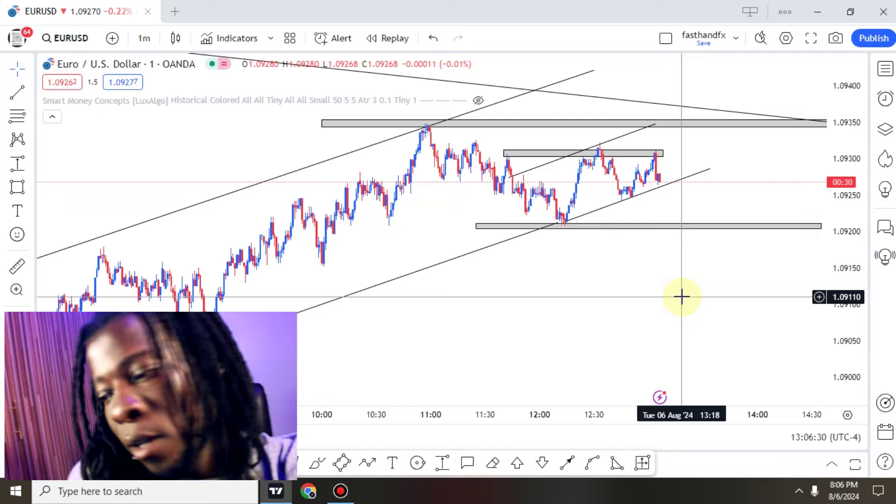
Invert the price scale and shorten the smaller channel's upper trend line so it ends at about 12:58
{"action": "key", "text": "alt+i"}
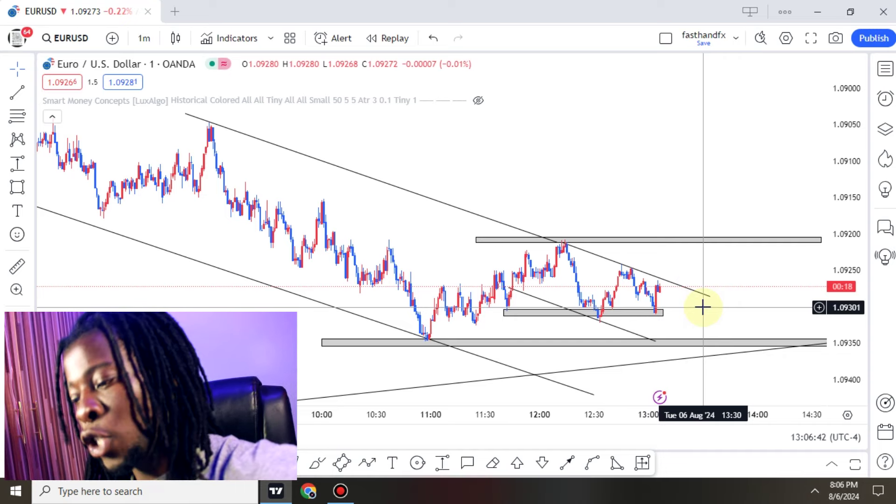
{"action": "left_click_drag", "start_coordinate": [709, 296], "coordinate": [611, 271]}
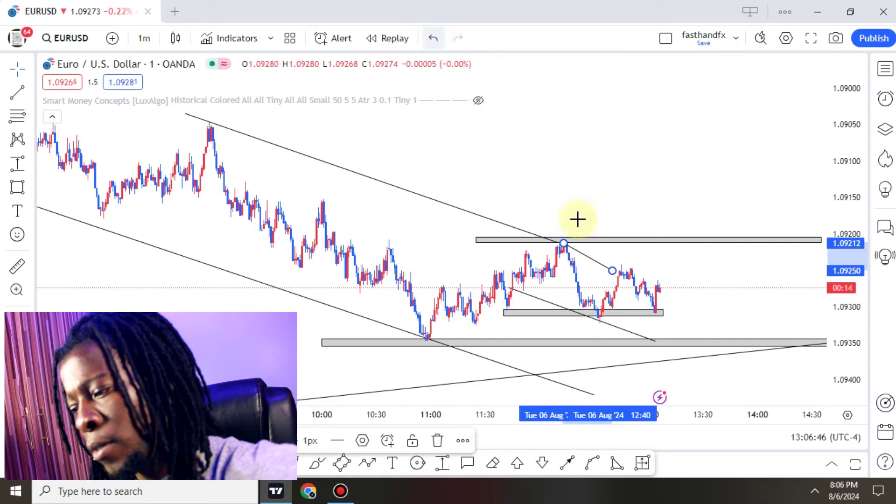
{"action": "key", "text": "ctrl+z"}
{"action": "left_click_drag", "start_coordinate": [710, 297], "coordinate": [645, 273]}
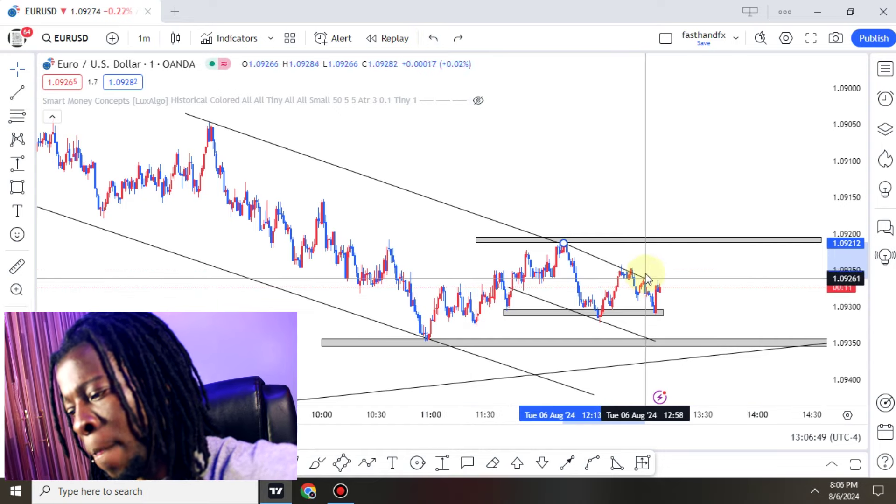
{"action": "left_click", "coordinate": [700, 336]}
Mark the two latest lows at the small rectangle zone with down arrows
{"action": "left_click", "coordinate": [541, 464]}
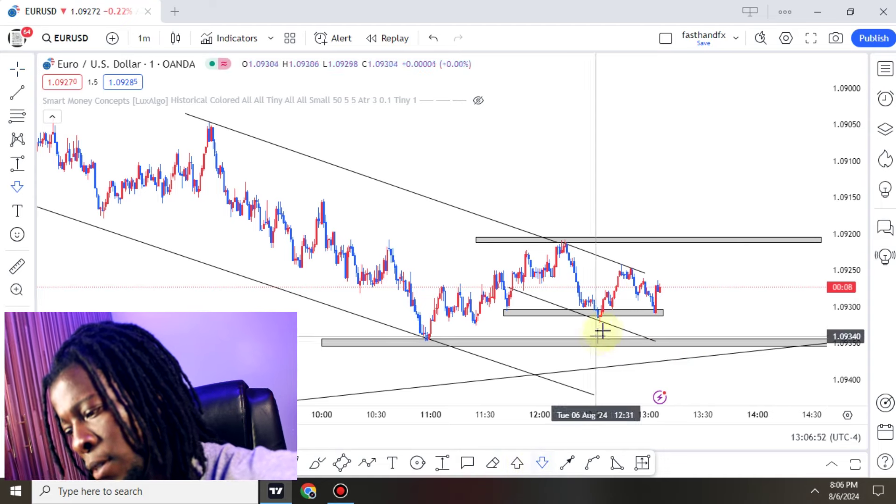
{"action": "left_click", "coordinate": [599, 328]}
{"action": "left_click", "coordinate": [653, 327]}
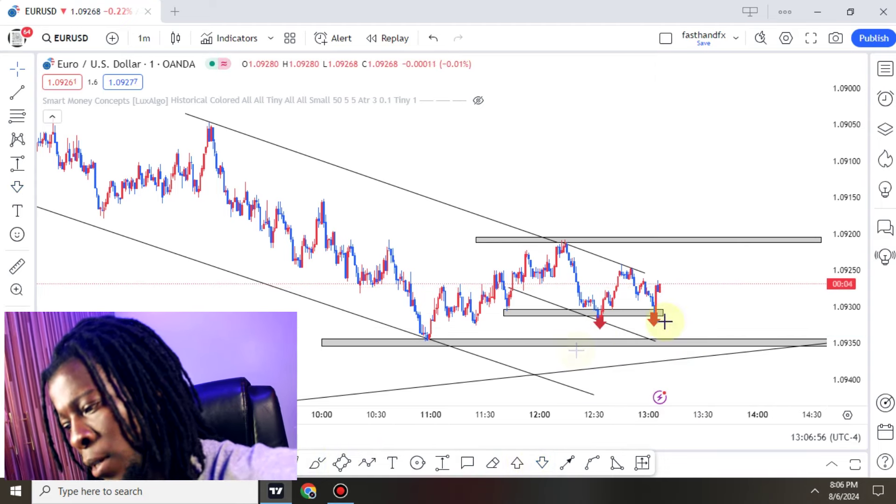
Draw a small rectangle zone from 12:52 to about 13:13, starting at about 1.09283, and thin it slightly
{"action": "key", "text": "alt+shift+r"}
{"action": "left_click", "coordinate": [634, 294]}
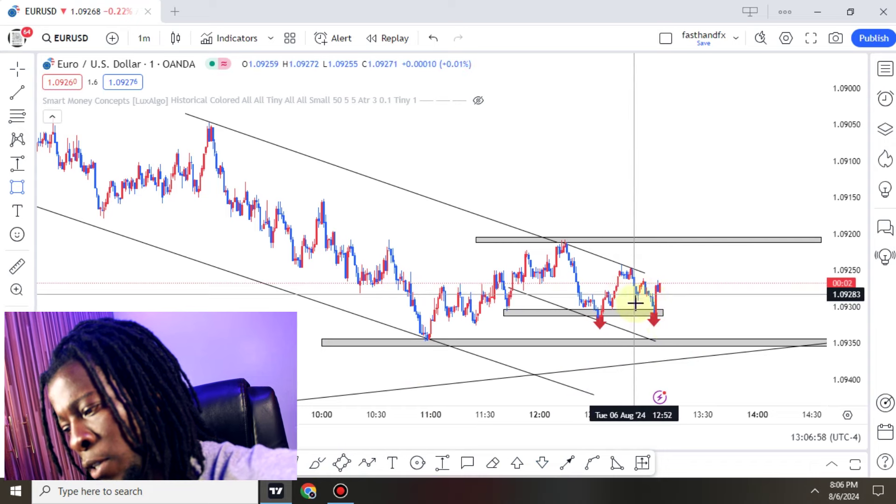
{"action": "left_click", "coordinate": [673, 301]}
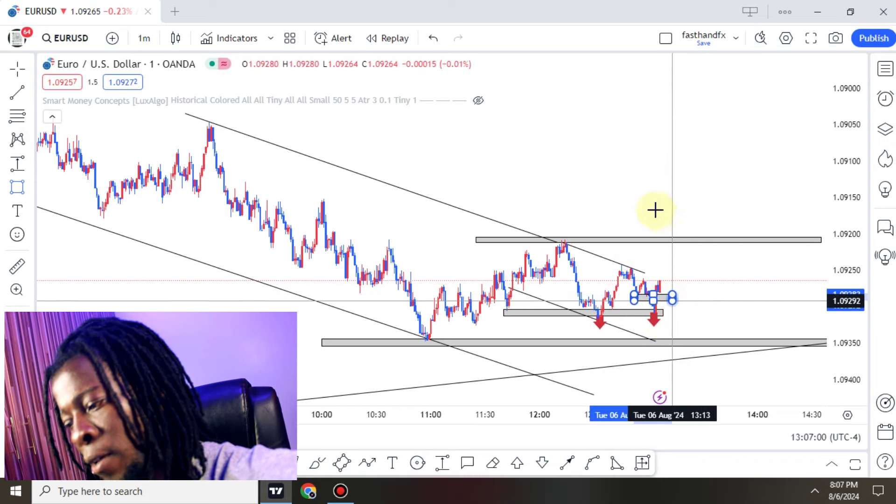
{"action": "left_click", "coordinate": [728, 314]}
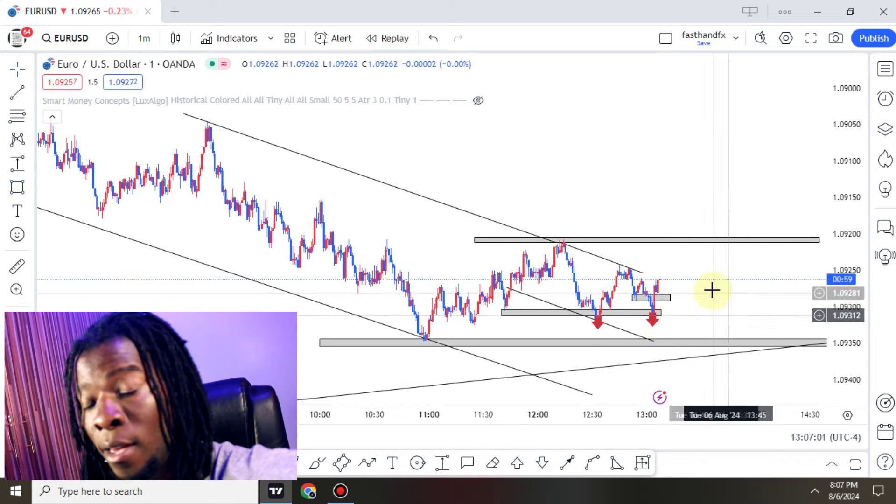
{"action": "mouse_move", "coordinate": [671, 301]}
{"action": "left_mouse_down"}
{"action": "mouse_move", "coordinate": [686, 294]}
{"action": "mouse_move", "coordinate": [672, 298]}
{"action": "left_mouse_up"}
{"action": "left_click", "coordinate": [686, 299]}
Draw a very thin rectangle at about 1.09265 above the small zone, extending to 13:22
{"action": "left_click", "coordinate": [341, 463]}
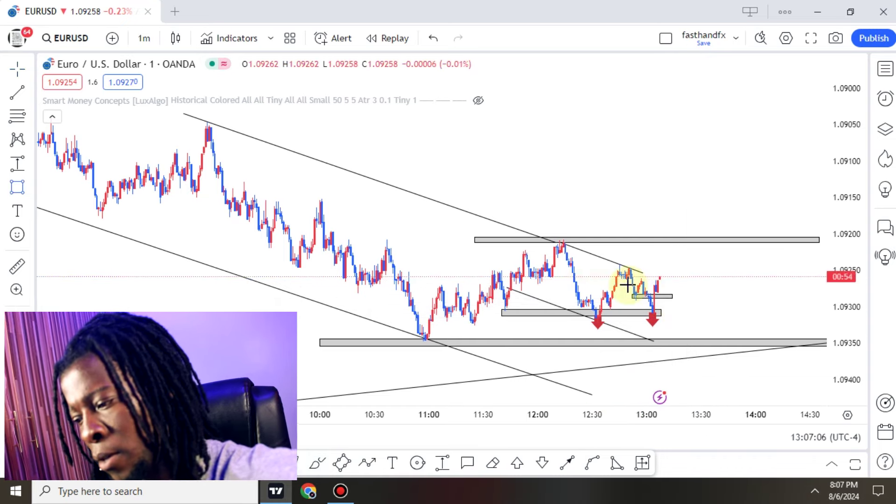
{"action": "left_click_drag", "start_coordinate": [628, 281], "coordinate": [657, 281]}
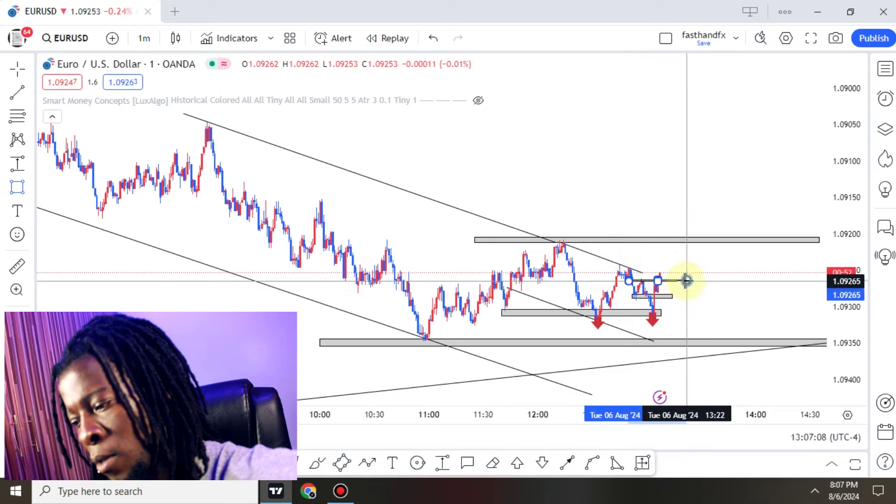
{"action": "left_click", "coordinate": [687, 281]}
{"action": "left_click", "coordinate": [643, 224]}
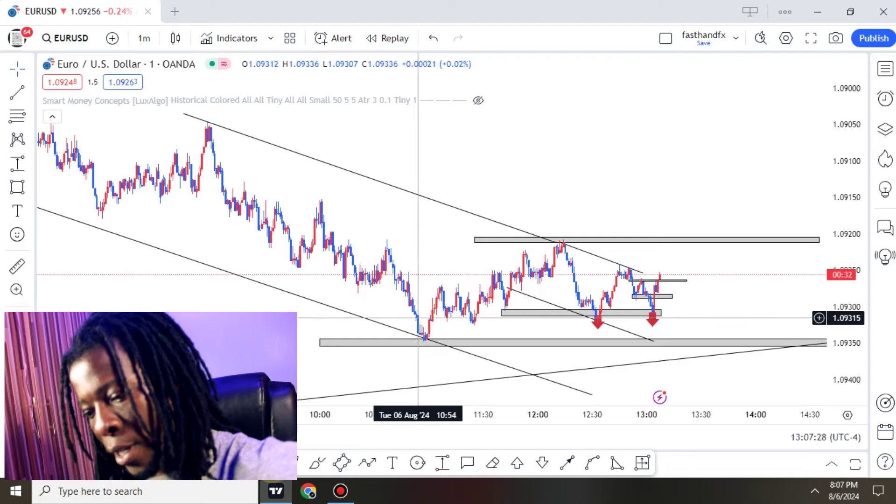
Place a short position at the latest candle with its entry at 1.09259 and its stop at 1.09380
{"action": "left_click", "coordinate": [667, 275]}
{"action": "left_click", "coordinate": [574, 180]}
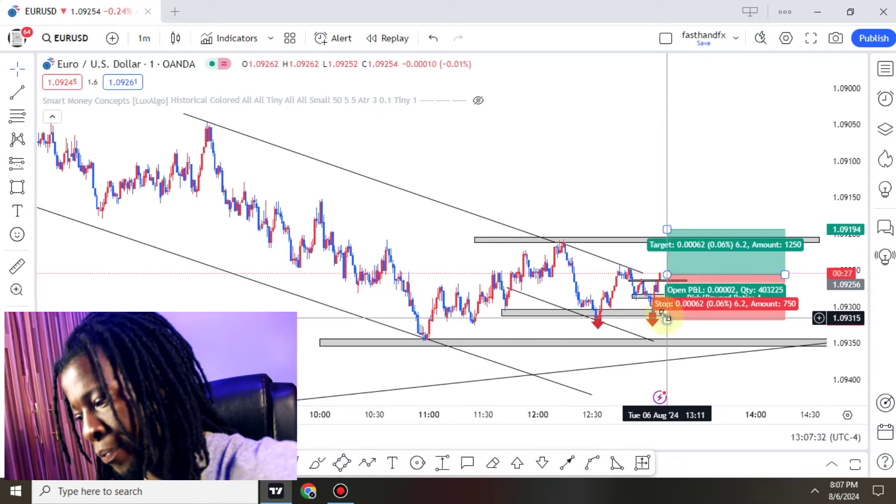
{"action": "left_click_drag", "start_coordinate": [673, 320], "coordinate": [671, 366]}
{"action": "left_click_drag", "start_coordinate": [510, 160], "coordinate": [446, 157]}
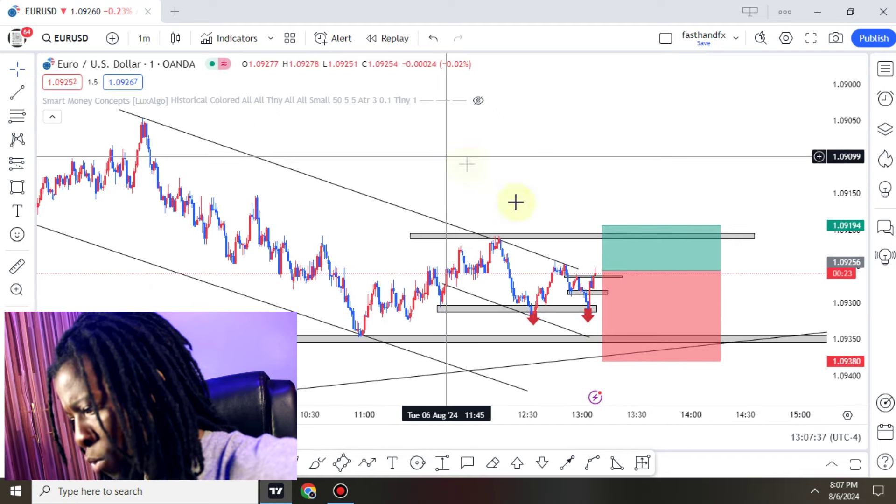
{"action": "left_click", "coordinate": [601, 271]}
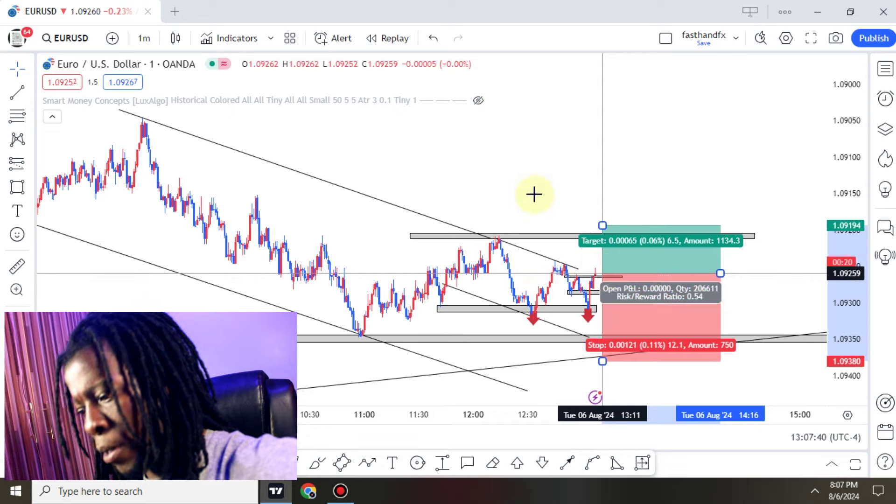
{"action": "left_click", "coordinate": [534, 195]}
{"action": "left_click", "coordinate": [614, 364]}
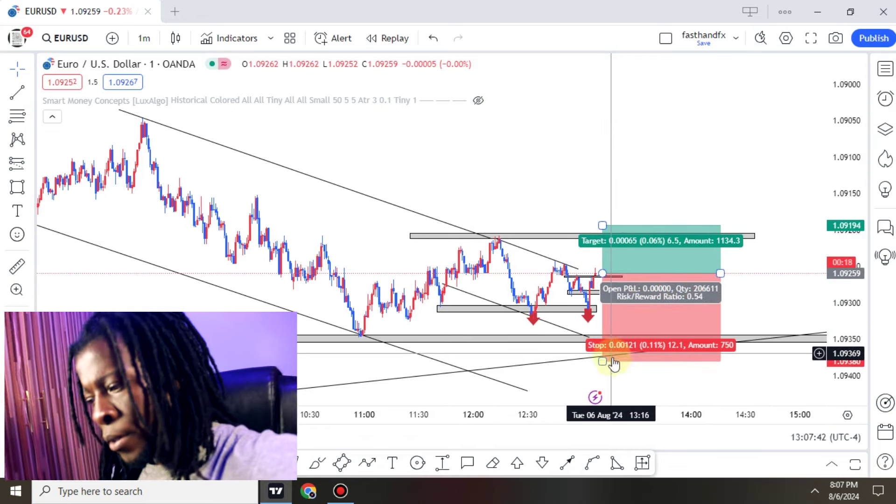
{"action": "left_click", "coordinate": [636, 407]}
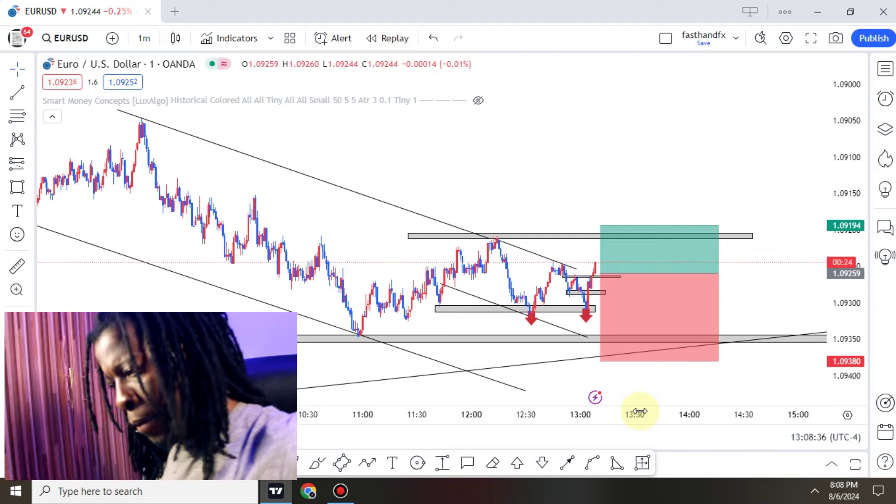
Shift the short position's starting edge back to 13:07, with its entry at 1.09254
{"action": "scroll", "coordinate": [690, 326], "scroll_direction": "down", "scroll_amount": 5}
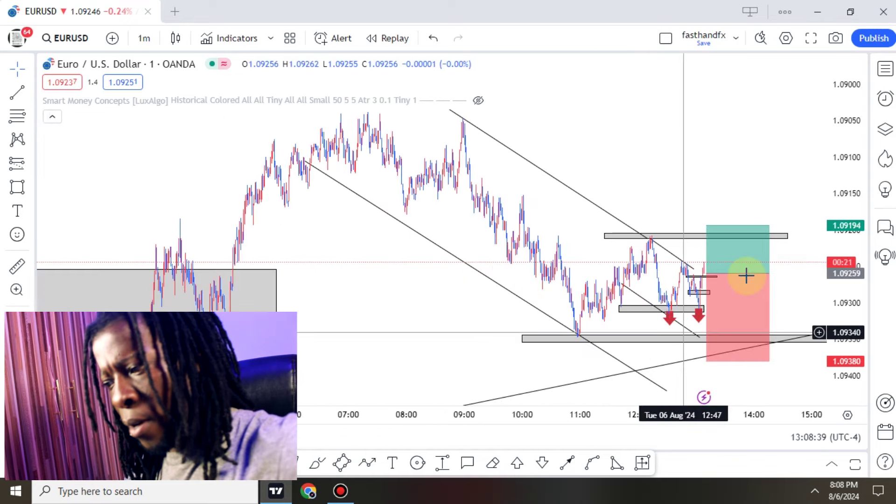
{"action": "left_click", "coordinate": [706, 273]}
{"action": "left_click_drag", "start_coordinate": [707, 276], "coordinate": [703, 269]}
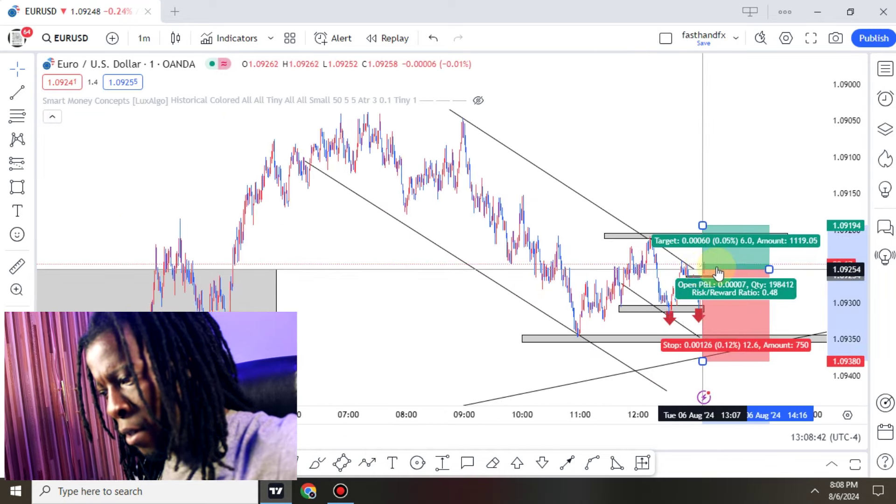
Set the short position's entry price to 1.09259 in its settings
{"action": "double_click", "coordinate": [720, 274]}
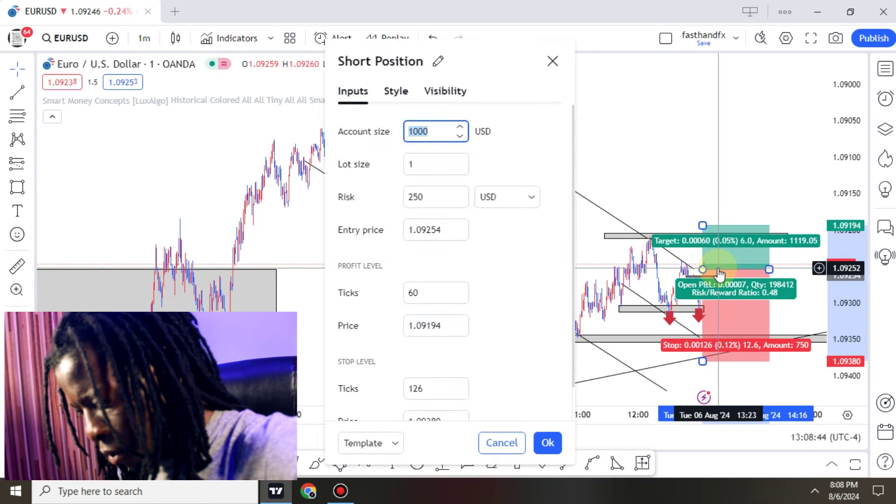
{"action": "left_click", "coordinate": [461, 225]}
{"action": "left_click", "coordinate": [461, 225]}
{"action": "left_click", "coordinate": [461, 225]}
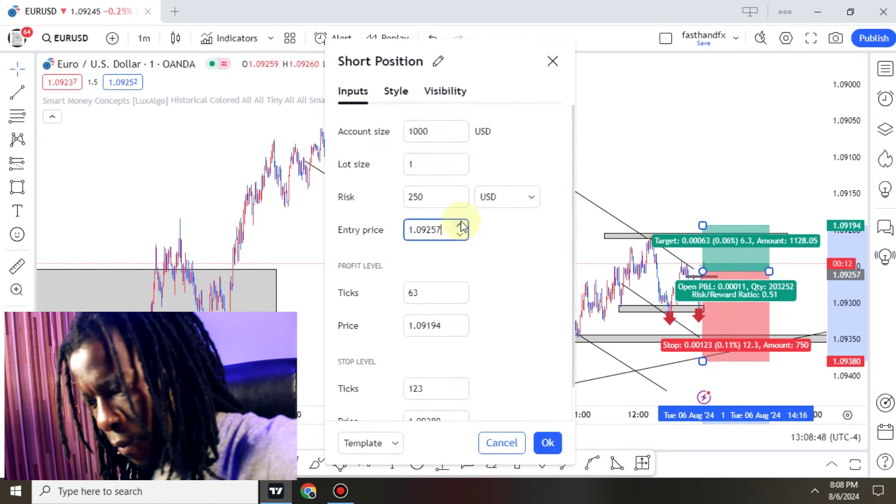
{"action": "left_click", "coordinate": [461, 225]}
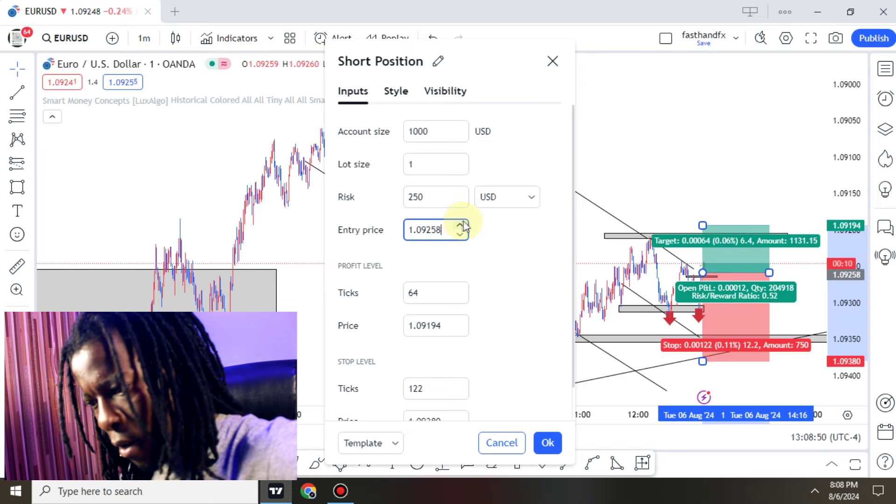
{"action": "left_click", "coordinate": [461, 225]}
{"action": "left_click", "coordinate": [548, 443]}
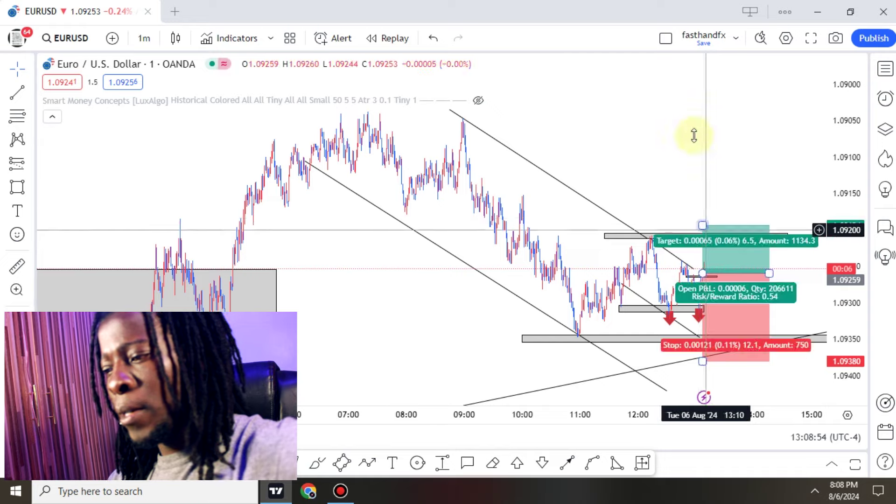
Extend the short position's target to 1.09059 and collapse the indicator legend
{"action": "left_click_drag", "start_coordinate": [703, 225], "coordinate": [702, 127]}
{"action": "left_click_drag", "start_coordinate": [836, 167], "coordinate": [836, 268]}
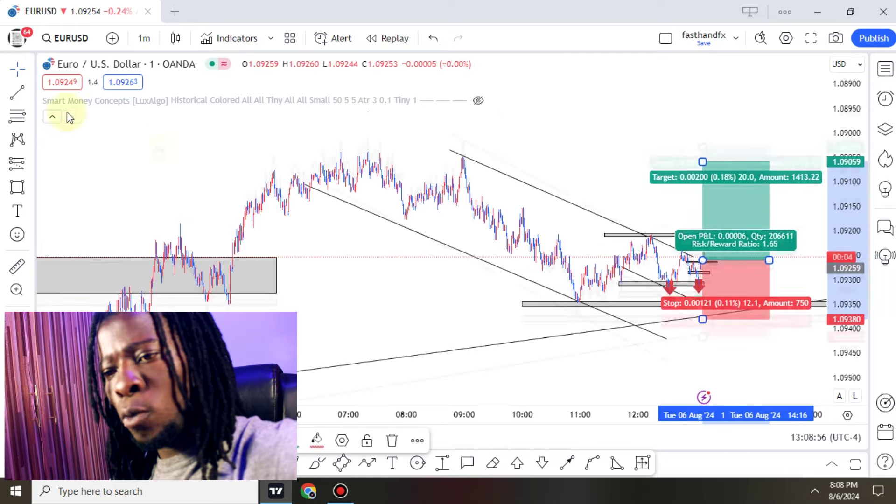
{"action": "left_click", "coordinate": [49, 115]}
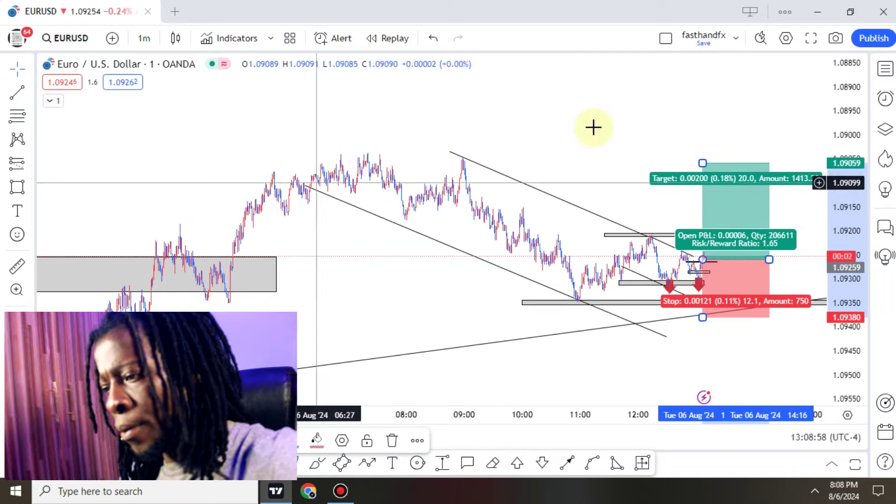
{"action": "left_click", "coordinate": [594, 127]}
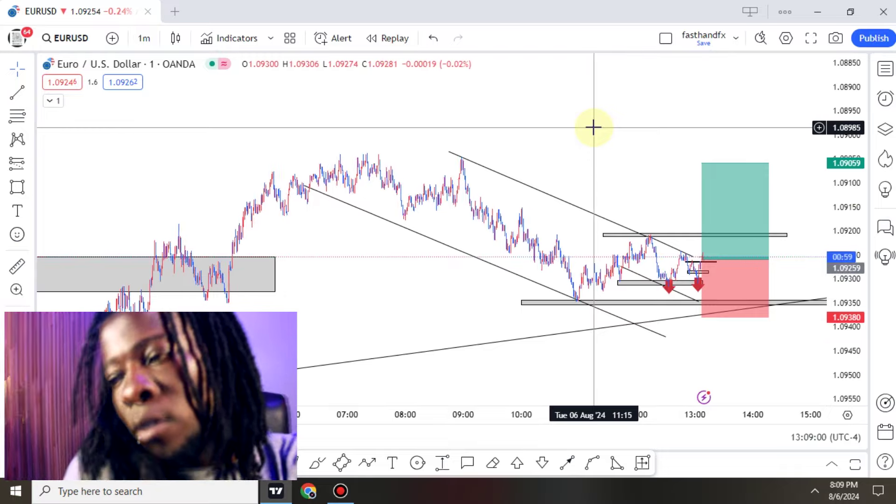
Turn off the price scale inversion and extend the short position's target to 1.08690
{"action": "key", "text": "alt+i"}
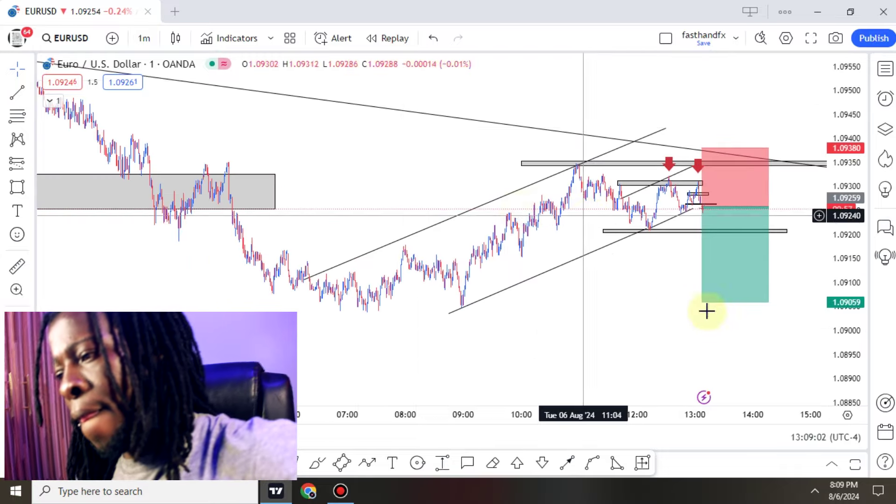
{"action": "scroll", "coordinate": [680, 294], "scroll_direction": "down", "scroll_amount": 5}
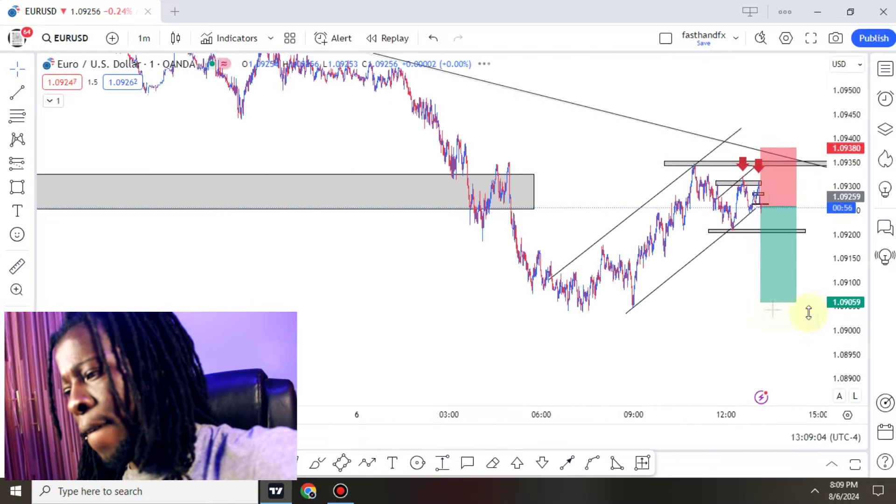
{"action": "left_click_drag", "start_coordinate": [810, 312], "coordinate": [811, 361]}
{"action": "left_click_drag", "start_coordinate": [684, 298], "coordinate": [552, 237]}
{"action": "left_click_drag", "start_coordinate": [627, 220], "coordinate": [630, 343]}
{"action": "scroll", "coordinate": [432, 256], "scroll_direction": "down", "scroll_amount": 3}
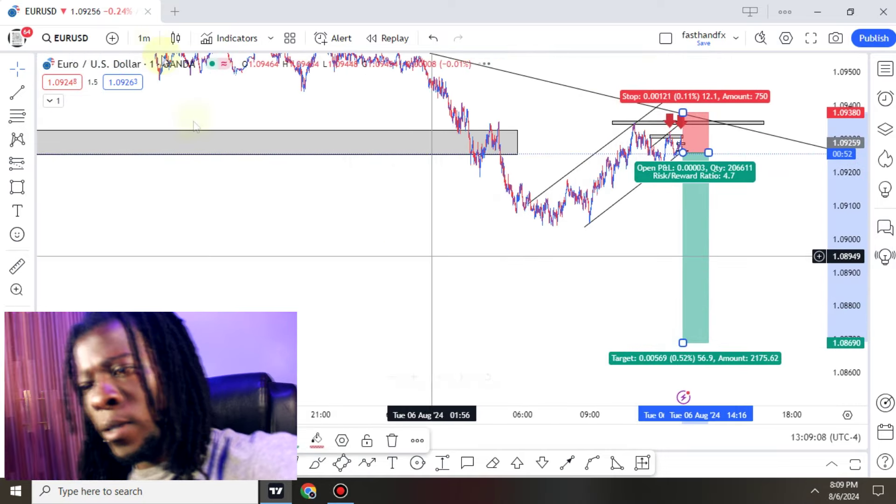
Switch the chart to the 1-hour timeframe and extend the short position's target to 1.07996
{"action": "left_click", "coordinate": [149, 41]}
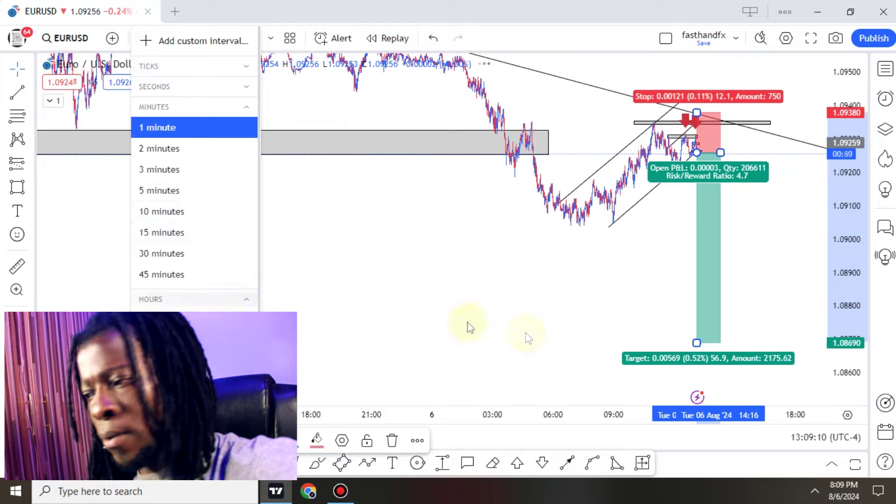
{"action": "left_click", "coordinate": [470, 326]}
{"action": "scroll", "coordinate": [624, 327], "scroll_direction": "down", "scroll_amount": 10}
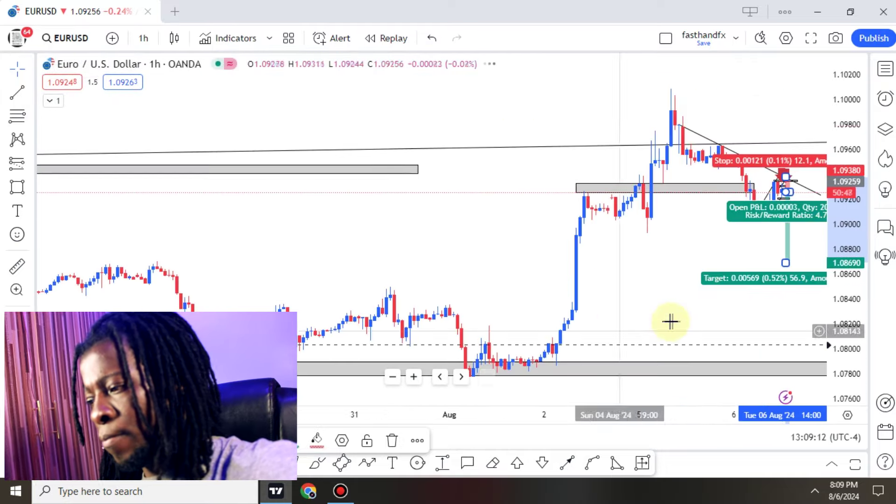
{"action": "left_click_drag", "start_coordinate": [523, 213], "coordinate": [516, 212]}
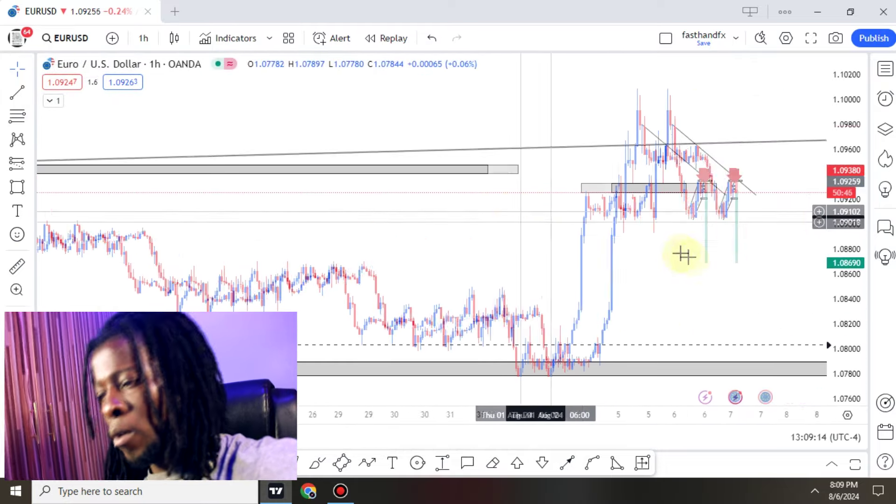
{"action": "left_click_drag", "start_coordinate": [696, 262], "coordinate": [709, 349]}
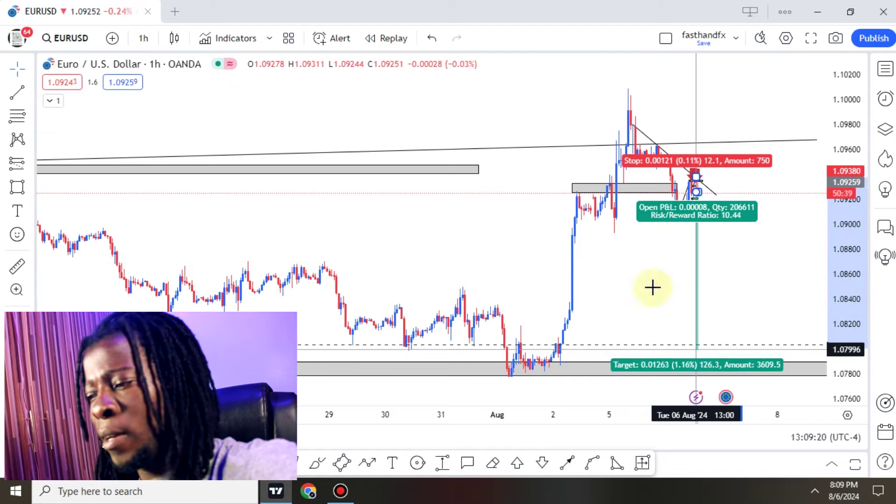
{"action": "left_click", "coordinate": [653, 288]}
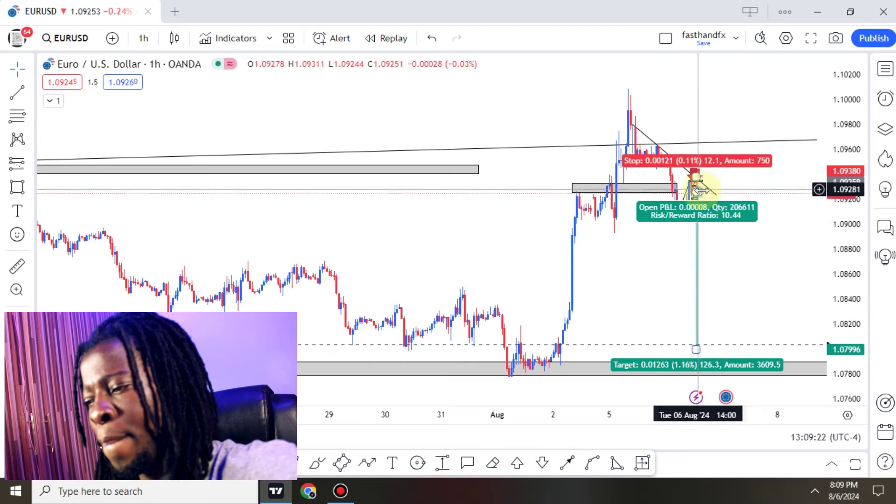
Widen the short position by moving its ending edge forward to early 7 August
{"action": "left_click_drag", "start_coordinate": [701, 191], "coordinate": [734, 191]}
{"action": "left_click", "coordinate": [644, 245]}
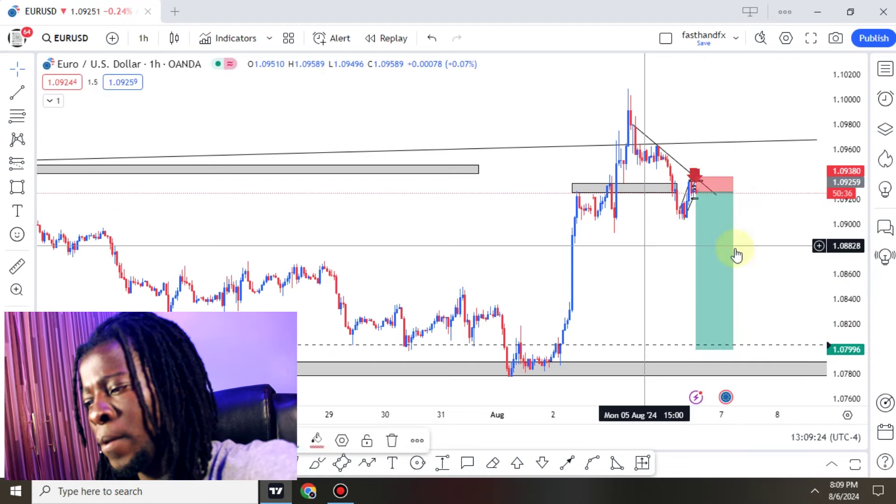
{"action": "left_click", "coordinate": [776, 259]}
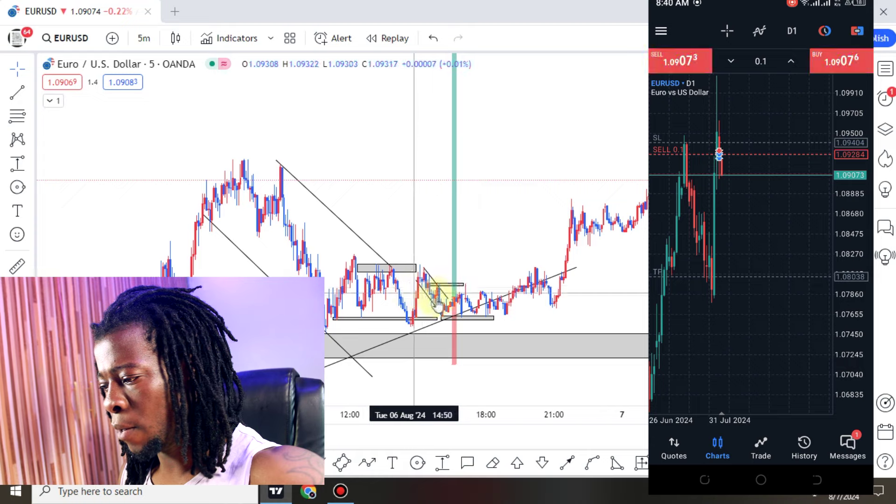
View the inverted EURUSD chart on the 1-hour timeframe and undo the timeframe change
{"action": "left_click", "coordinate": [436, 284]}
{"action": "left_click", "coordinate": [400, 204]}
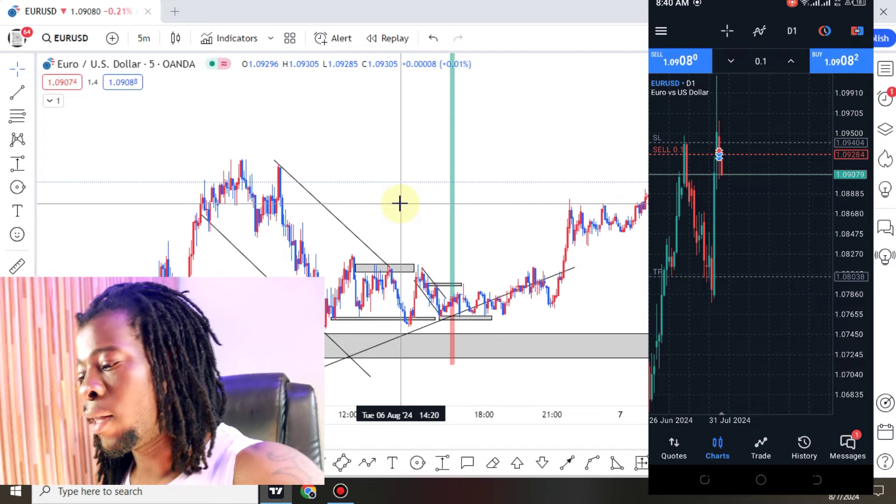
{"action": "scroll", "coordinate": [457, 235], "scroll_direction": "down", "scroll_amount": 2}
{"action": "scroll", "coordinate": [457, 234], "scroll_direction": "up", "scroll_amount": 2}
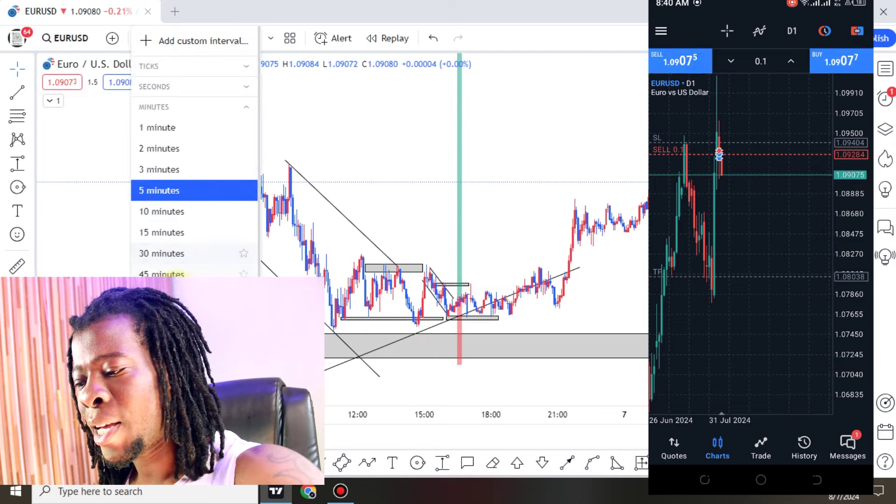
{"action": "left_click", "coordinate": [196, 316]}
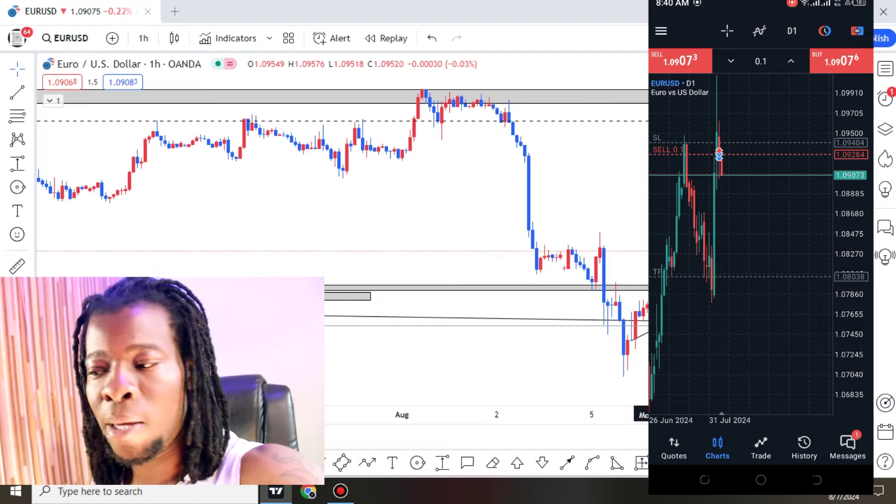
{"action": "left_click", "coordinate": [437, 46]}
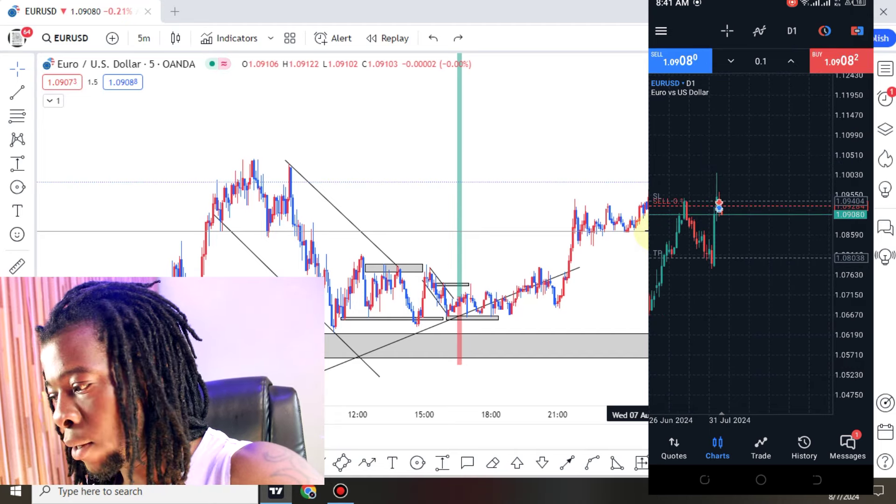
{"action": "left_click", "coordinate": [142, 38]}
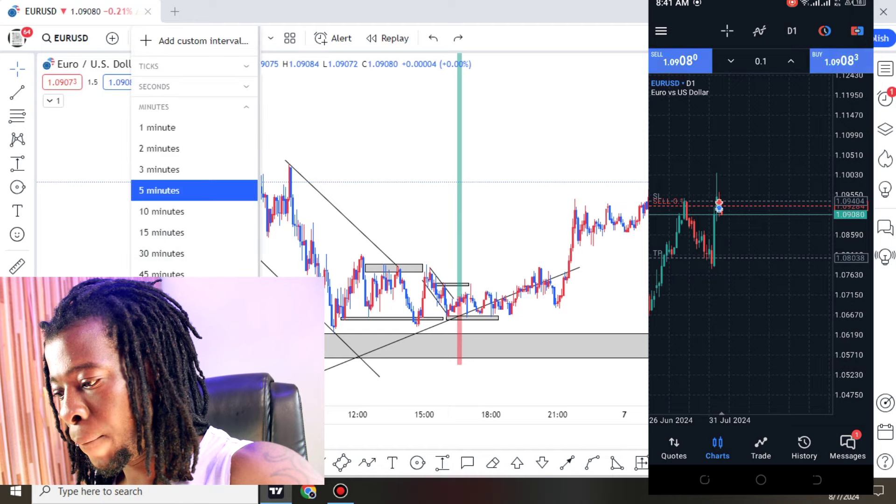
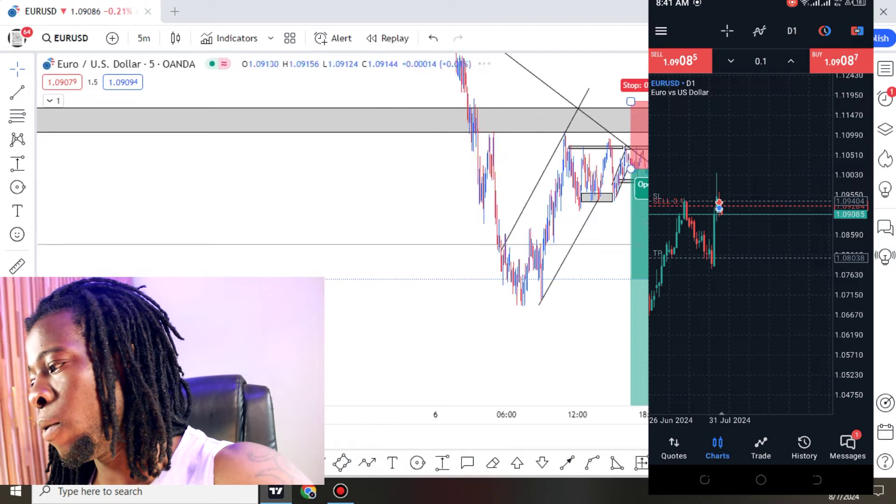
Load the NZDCAD chart from the watchlist and inspect its long position
{"action": "left_click_drag", "start_coordinate": [537, 275], "coordinate": [478, 230]}
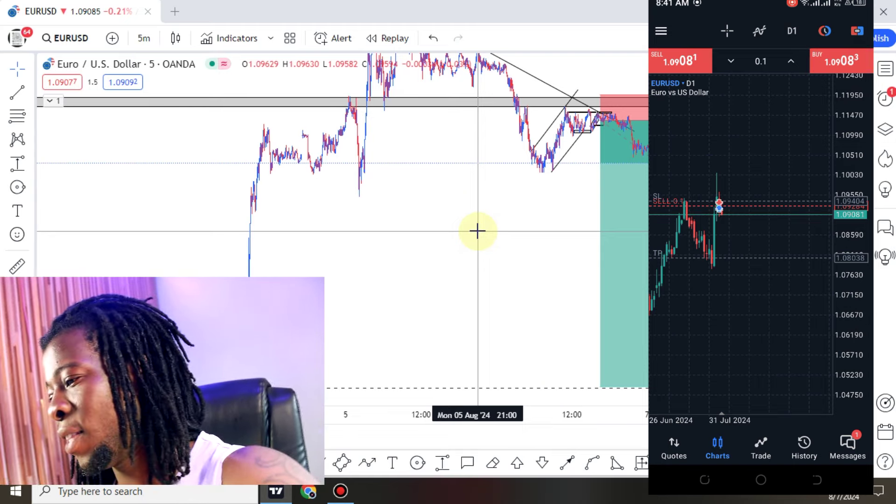
{"action": "left_click", "coordinate": [889, 77]}
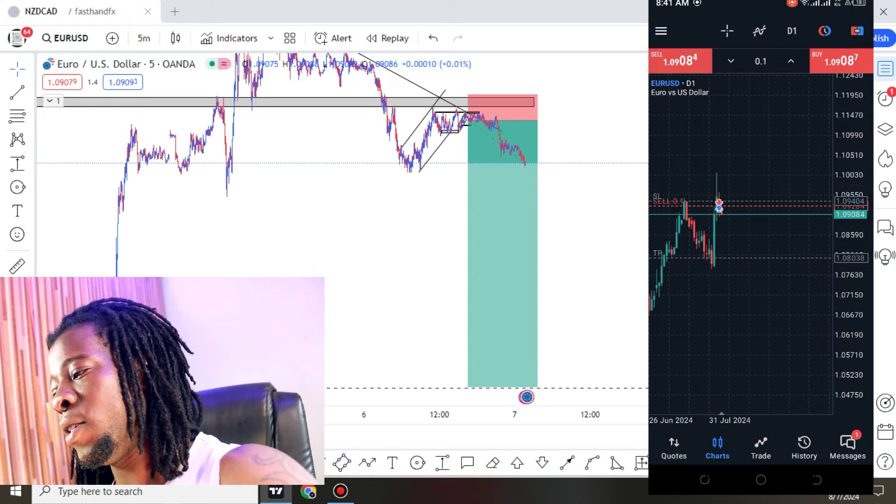
{"action": "scroll", "coordinate": [612, 294], "scroll_direction": "down", "scroll_amount": 4}
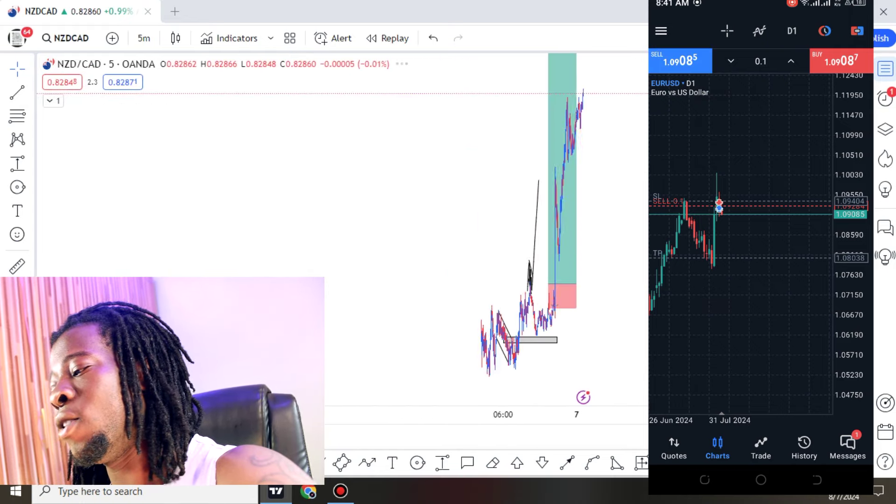
{"action": "scroll", "coordinate": [625, 229], "scroll_direction": "down", "scroll_amount": 3}
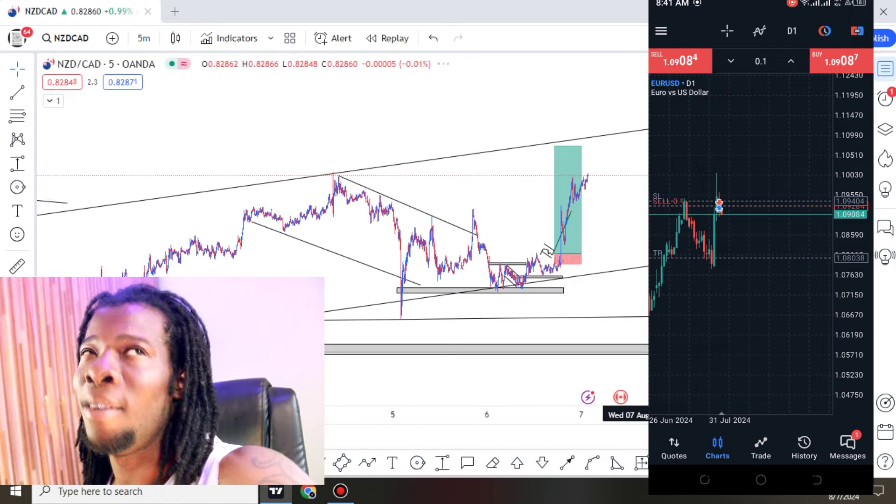
{"action": "left_click", "coordinate": [577, 196]}
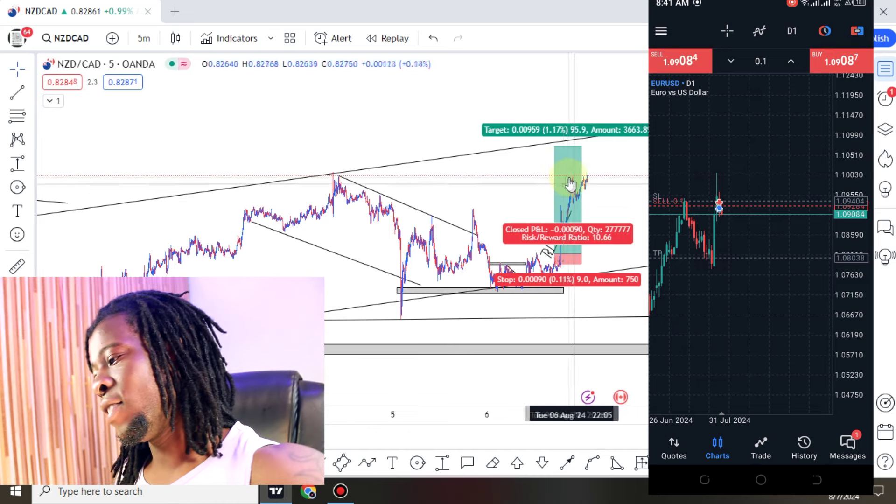
Measure the NZDCAD price rise from the long position's stop level up to the latest high with the price range tool
{"action": "left_click", "coordinate": [441, 465]}
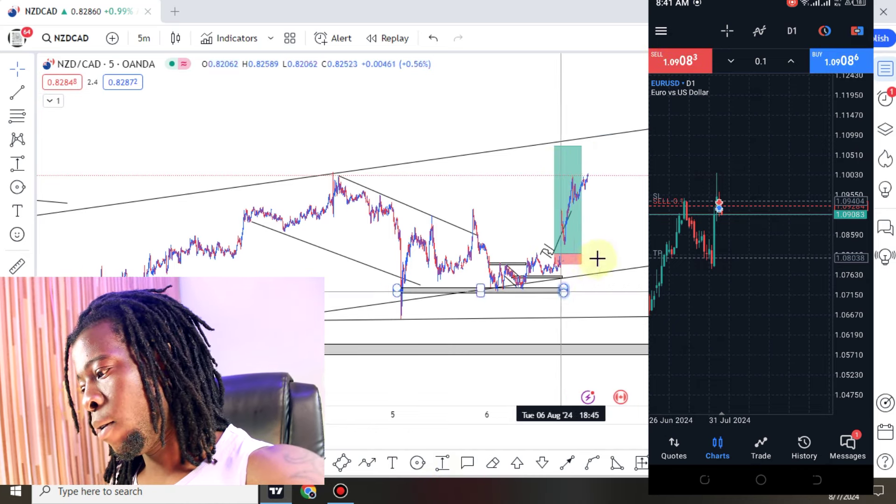
{"action": "left_click", "coordinate": [623, 265]}
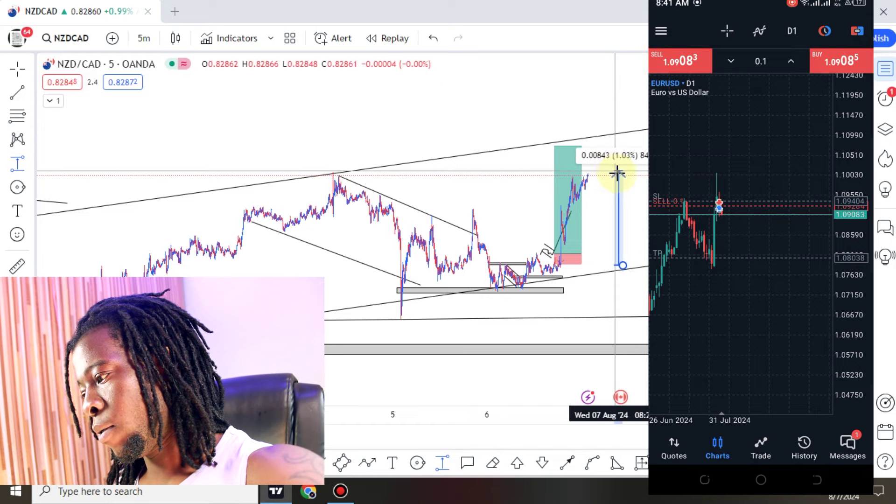
{"action": "left_click", "coordinate": [600, 244]}
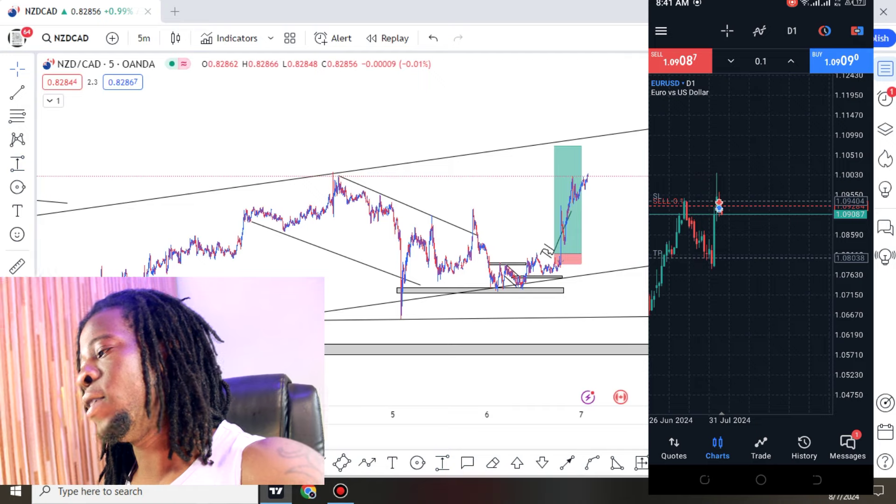
Return to the EURUSD chart, close the watchlist and inspect the short position's stop and target
{"action": "key", "text": "Down"}
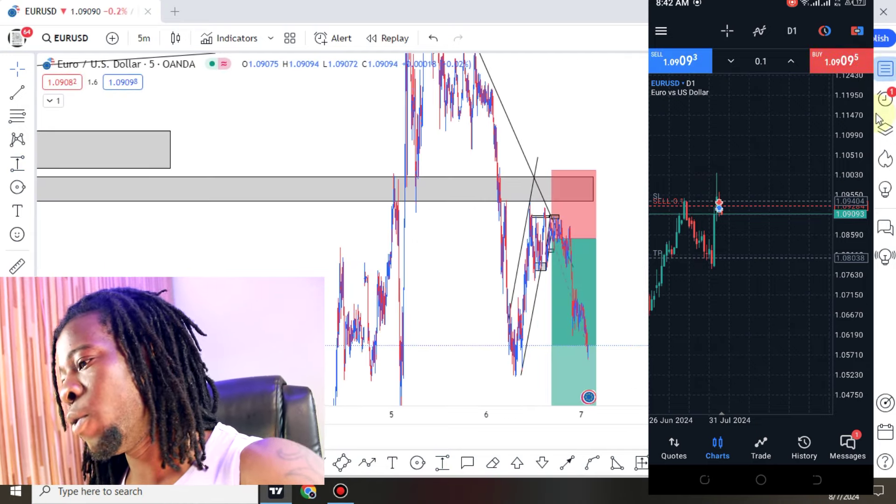
{"action": "left_click", "coordinate": [885, 68]}
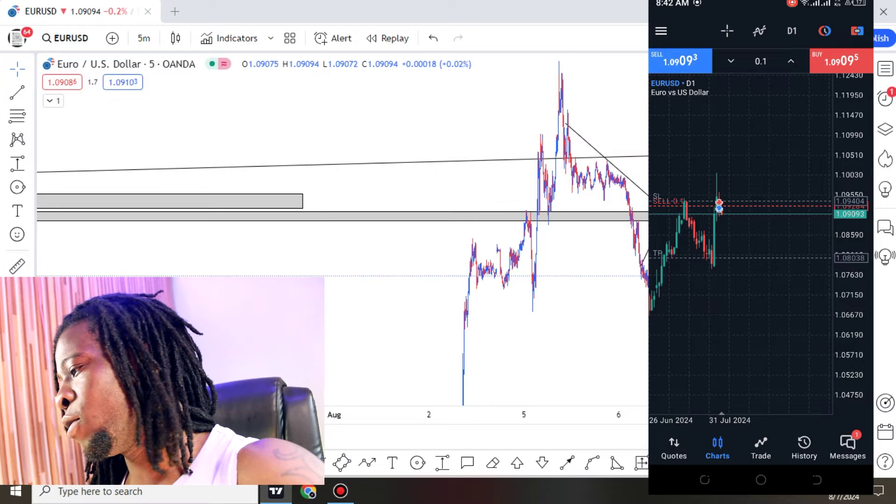
{"action": "left_click_drag", "start_coordinate": [466, 233], "coordinate": [411, 186]}
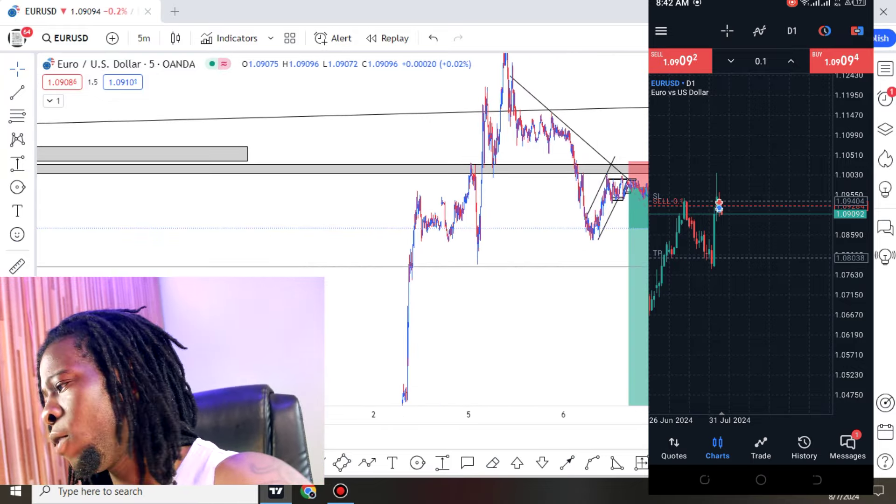
{"action": "left_click_drag", "start_coordinate": [466, 233], "coordinate": [448, 219]}
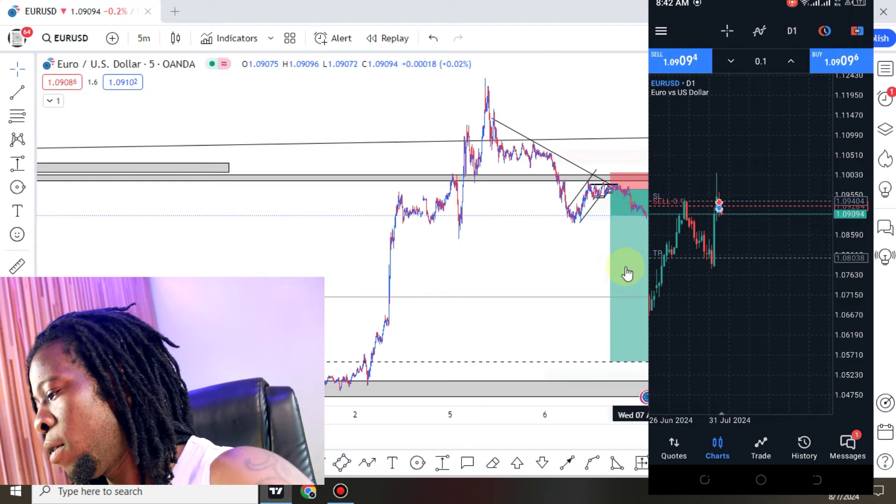
{"action": "left_click", "coordinate": [626, 273]}
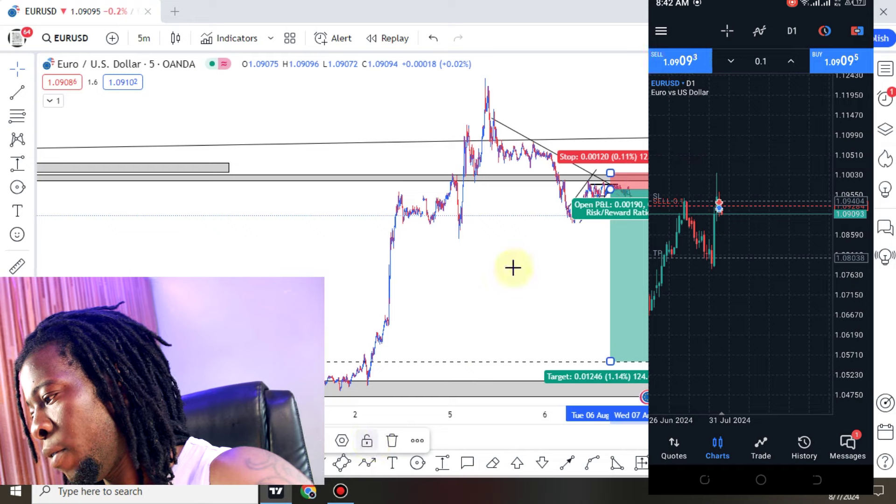
{"action": "left_click", "coordinate": [513, 267]}
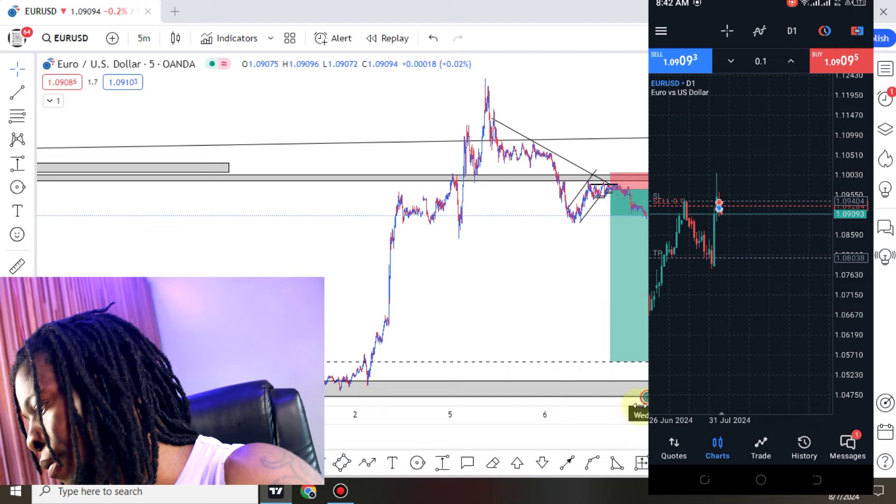
{"action": "mouse_move", "coordinate": [645, 401]}
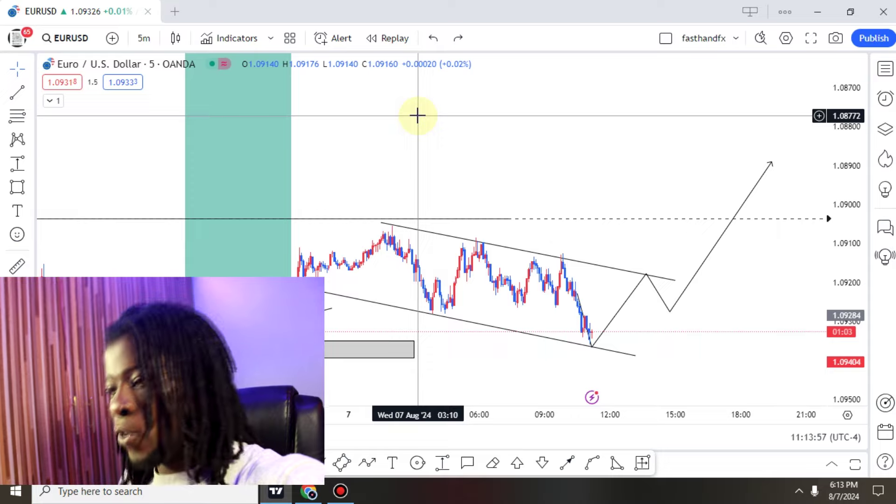
Circle the descending channel on the inverted 5-minute chart with the Brush and delete the stroke
{"action": "scroll", "coordinate": [674, 212], "scroll_direction": "down", "scroll_amount": 5}
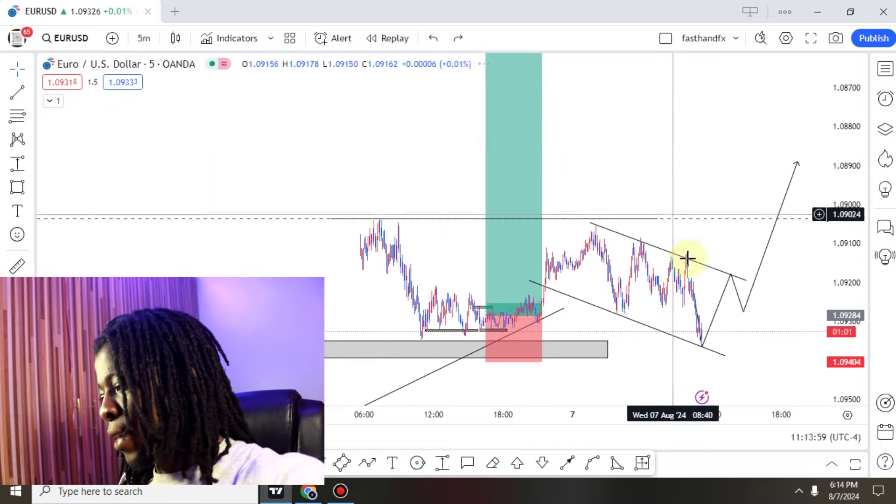
{"action": "scroll", "coordinate": [438, 400], "scroll_direction": "up", "scroll_amount": 3}
{"action": "left_click", "coordinate": [316, 463]}
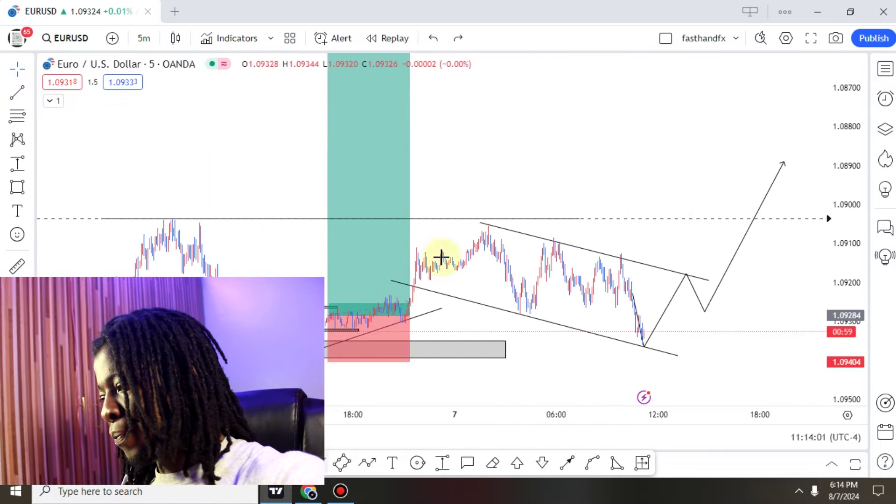
{"action": "mouse_move", "coordinate": [443, 234]}
{"action": "left_mouse_down"}
{"action": "mouse_move", "coordinate": [484, 320]}
{"action": "mouse_move", "coordinate": [452, 247]}
{"action": "left_mouse_up"}
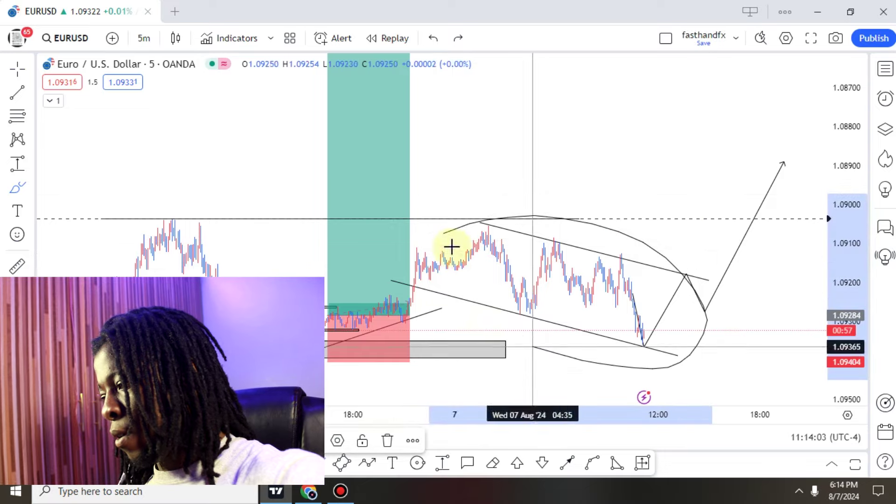
{"action": "left_click", "coordinate": [388, 440]}
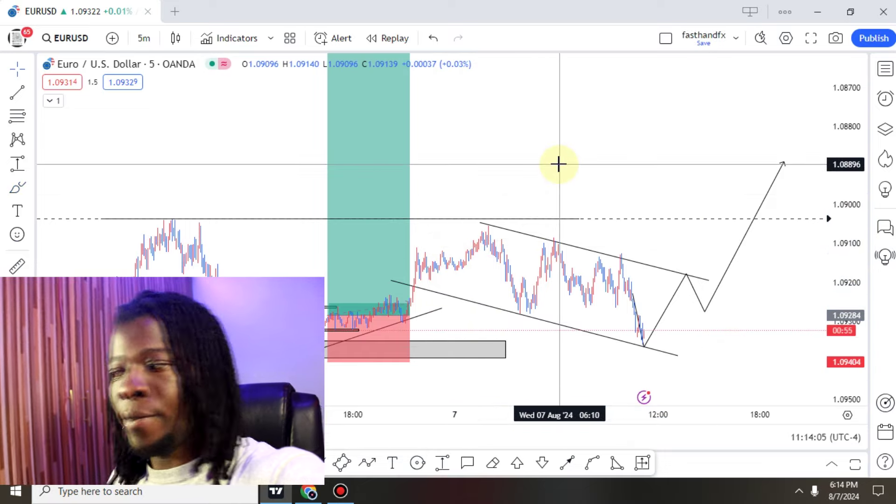
Show more of the EURUSD price history around the grey zone and the rising trendline
{"action": "scroll", "coordinate": [604, 190], "scroll_direction": "down", "scroll_amount": 5}
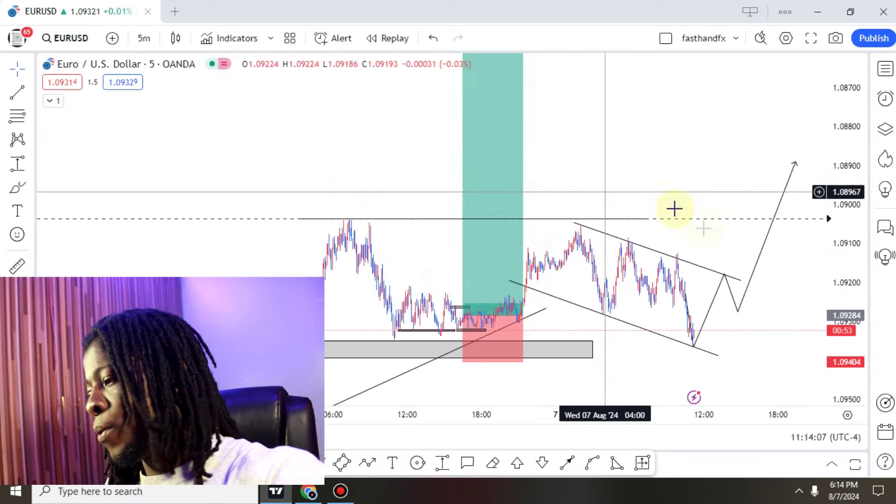
{"action": "left_click_drag", "start_coordinate": [846, 260], "coordinate": [840, 331]}
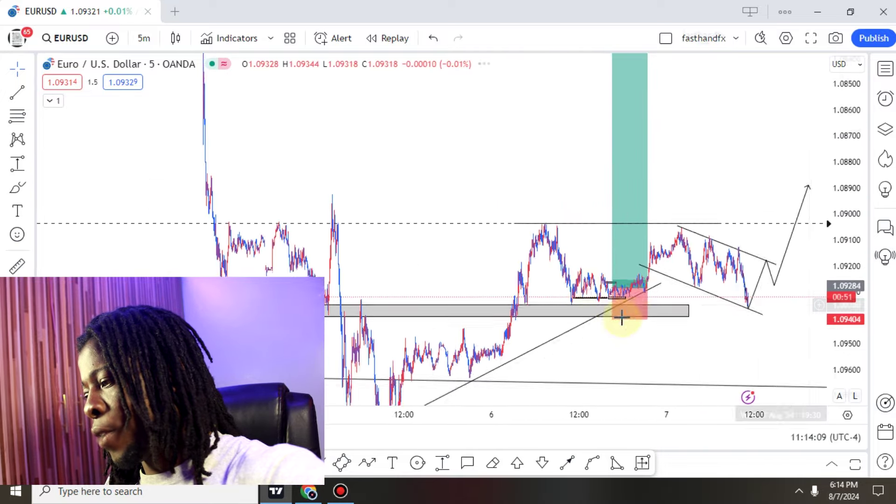
{"action": "scroll", "coordinate": [607, 314], "scroll_direction": "up", "scroll_amount": 2}
{"action": "left_click_drag", "start_coordinate": [532, 331], "coordinate": [480, 279]}
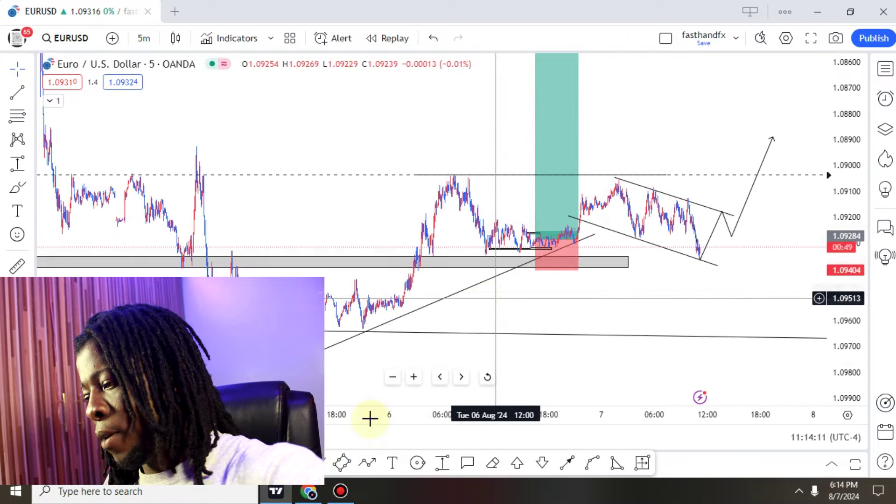
Trace the EURUSD price swings through the descending channel to its latest low with the Brush and remove the strokes
{"action": "mouse_move", "coordinate": [240, 356]}
{"action": "left_mouse_down"}
{"action": "mouse_move", "coordinate": [286, 302]}
{"action": "mouse_move", "coordinate": [357, 304]}
{"action": "mouse_move", "coordinate": [439, 175]}
{"action": "mouse_move", "coordinate": [500, 230]}
{"action": "mouse_move", "coordinate": [540, 239]}
{"action": "mouse_move", "coordinate": [582, 223]}
{"action": "mouse_move", "coordinate": [600, 164]}
{"action": "mouse_move", "coordinate": [602, 174]}
{"action": "left_mouse_up"}
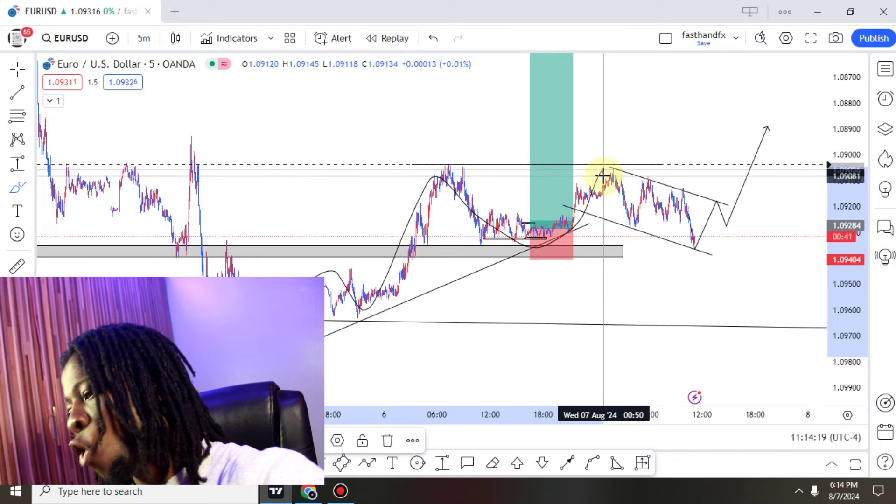
{"action": "mouse_move", "coordinate": [620, 233]}
{"action": "left_mouse_down"}
{"action": "mouse_move", "coordinate": [640, 200]}
{"action": "mouse_move", "coordinate": [672, 234]}
{"action": "mouse_move", "coordinate": [692, 196]}
{"action": "mouse_move", "coordinate": [704, 252]}
{"action": "left_mouse_up"}
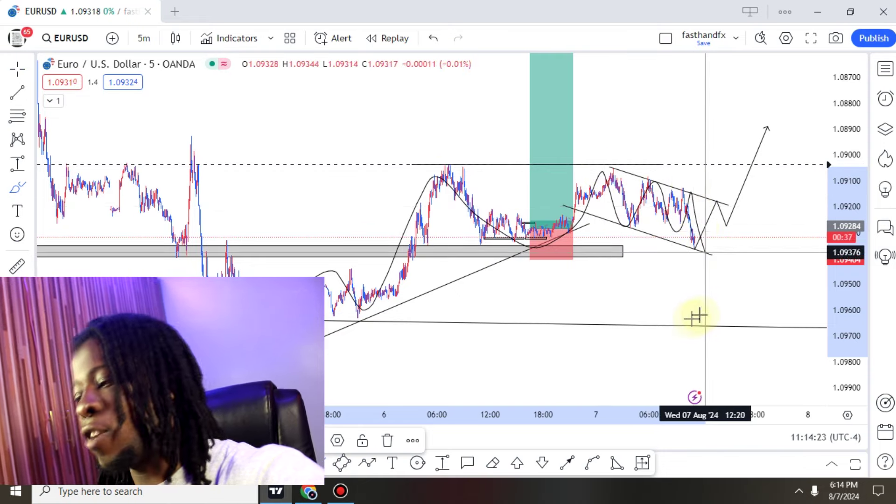
{"action": "key", "text": "ctrl+z"}
Measure the price distance from the short position's entry level to the current price with the price range tool
{"action": "scroll", "coordinate": [691, 300], "scroll_direction": "up", "scroll_amount": 2}
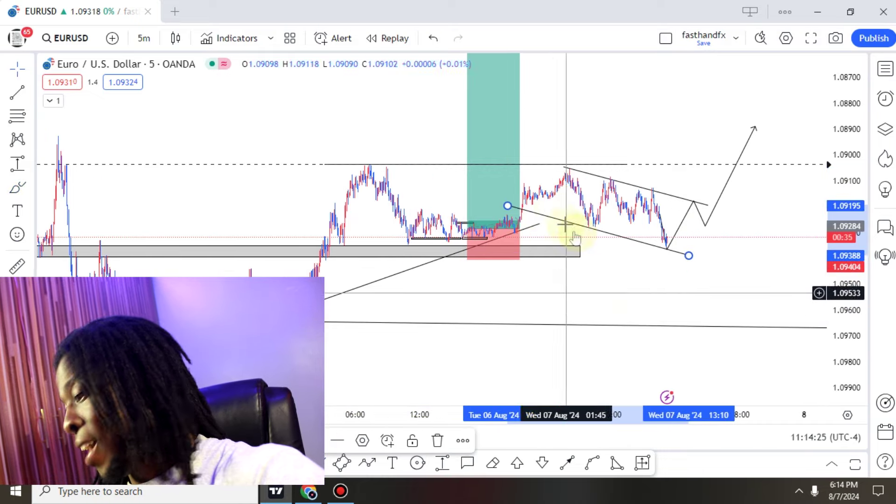
{"action": "scroll", "coordinate": [742, 291], "scroll_direction": "up", "scroll_amount": 2}
{"action": "left_click_drag", "start_coordinate": [551, 320], "coordinate": [560, 328]}
{"action": "scroll", "coordinate": [834, 316], "scroll_direction": "up", "scroll_amount": 3}
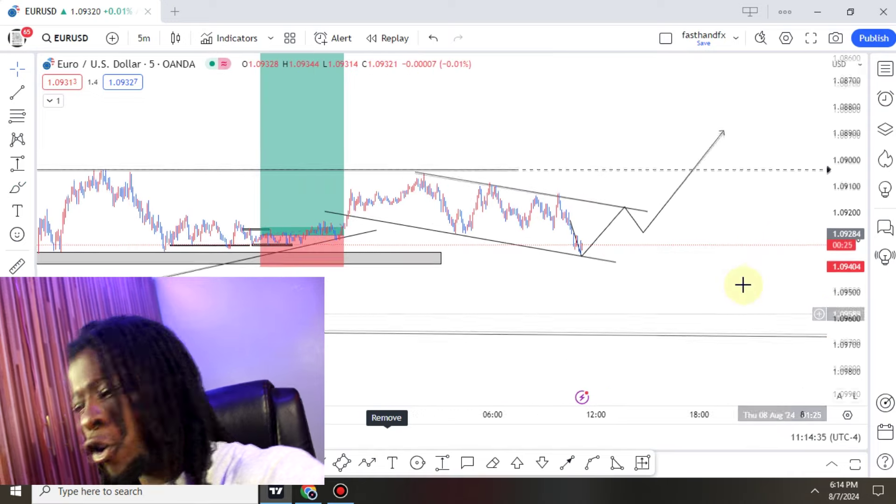
{"action": "mouse_move", "coordinate": [342, 256]}
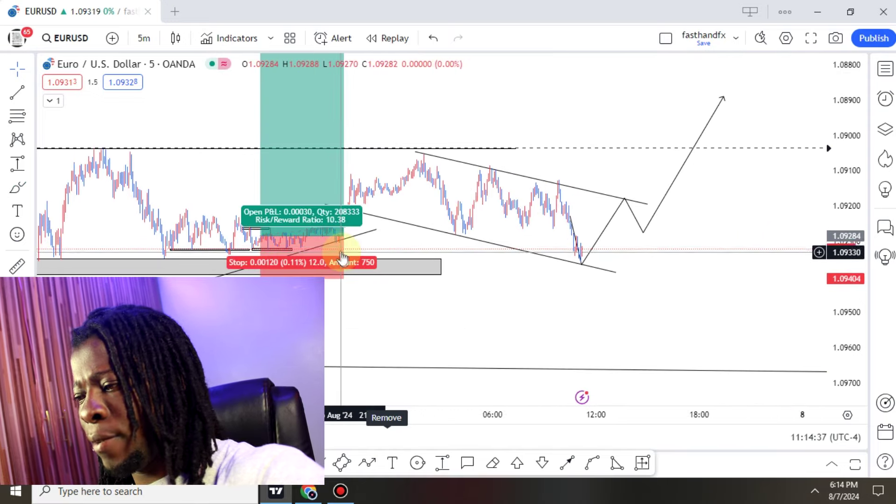
{"action": "left_click", "coordinate": [442, 462]}
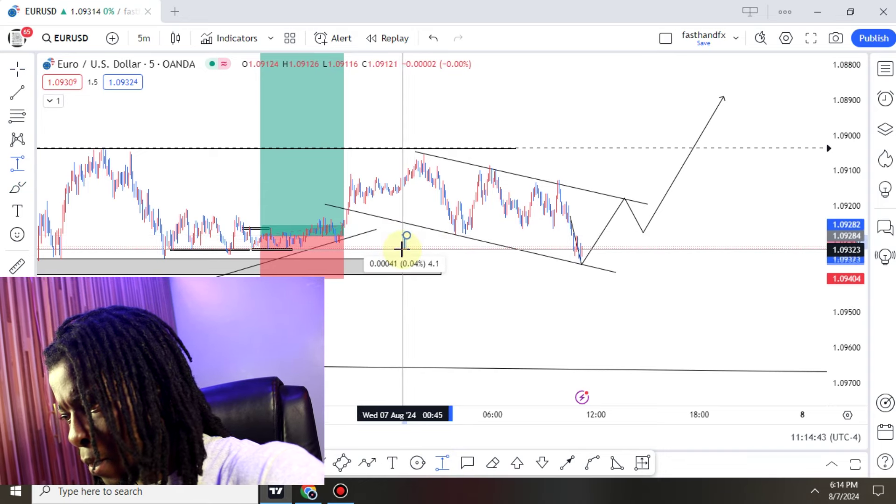
{"action": "left_click_drag", "start_coordinate": [399, 248], "coordinate": [397, 247]}
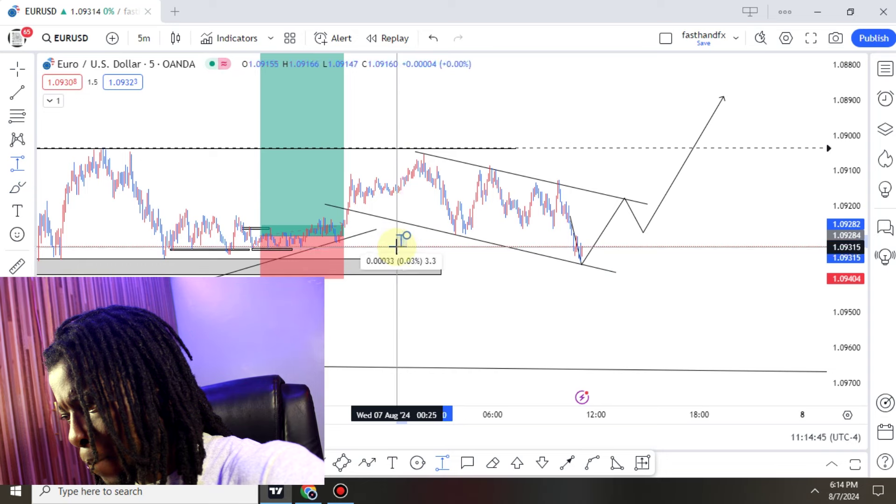
{"action": "key", "text": "Escape"}
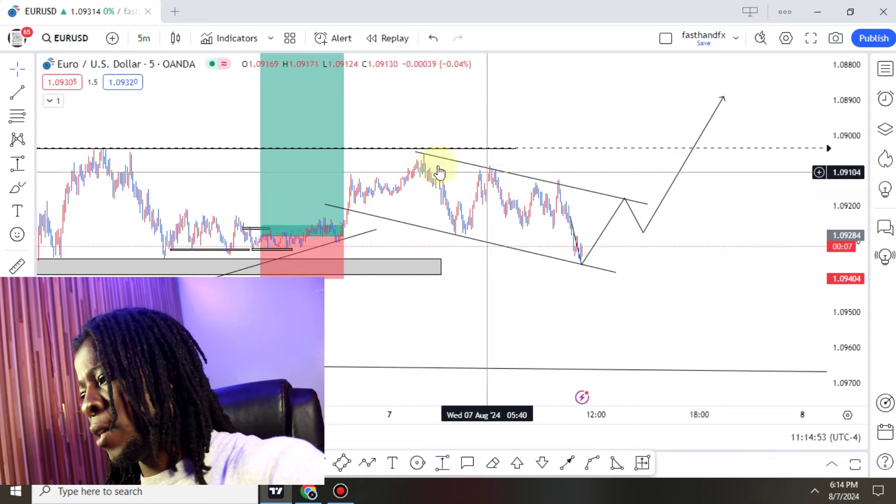
Undo the accidental shift of the projected zigzag path starting at the channel's low and delete the path
{"action": "left_click", "coordinate": [420, 155]}
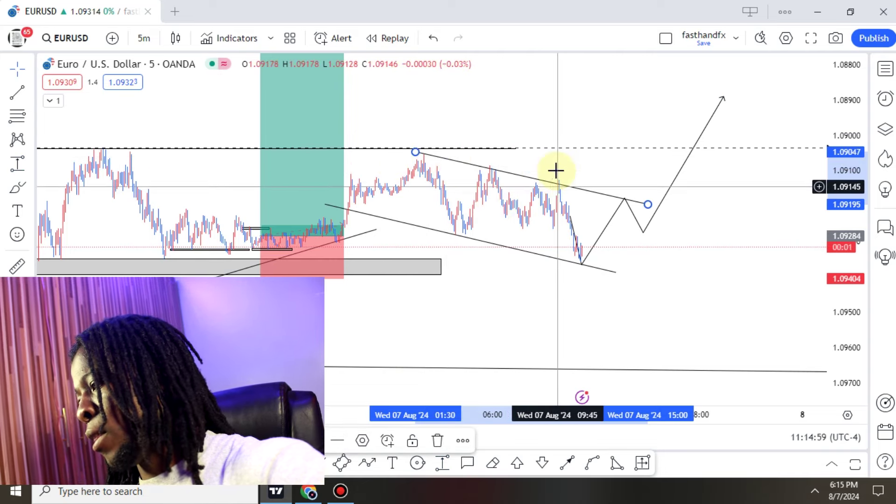
{"action": "left_click", "coordinate": [602, 263]}
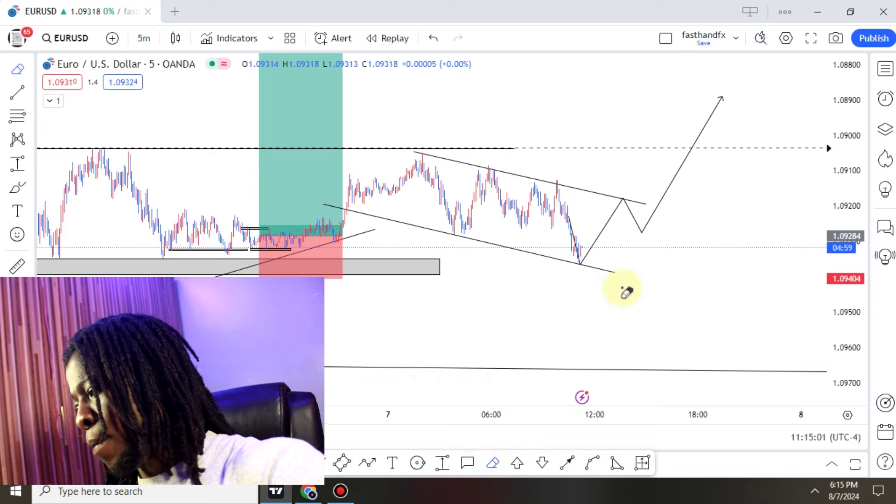
{"action": "key", "text": "Escape"}
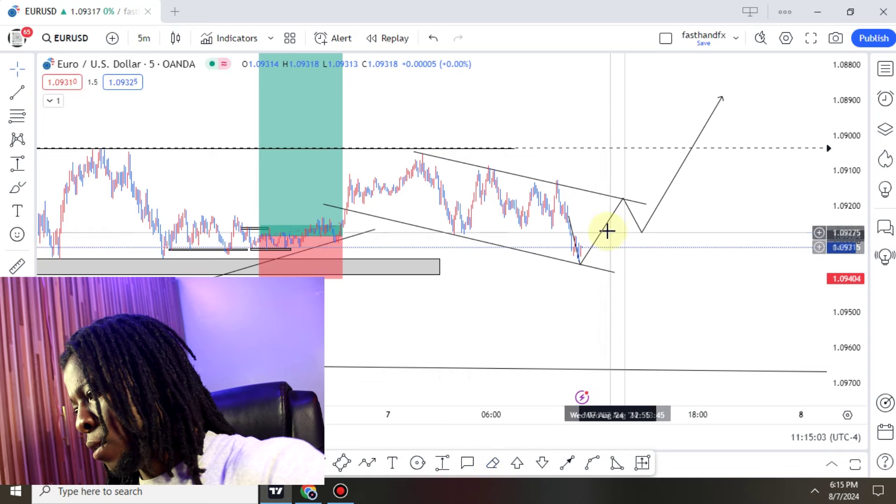
{"action": "left_click", "coordinate": [606, 231]}
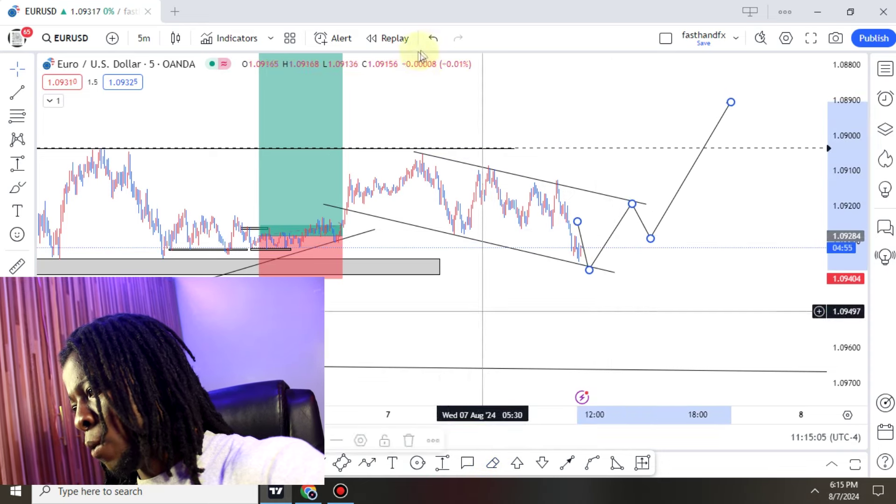
{"action": "left_click", "coordinate": [432, 38]}
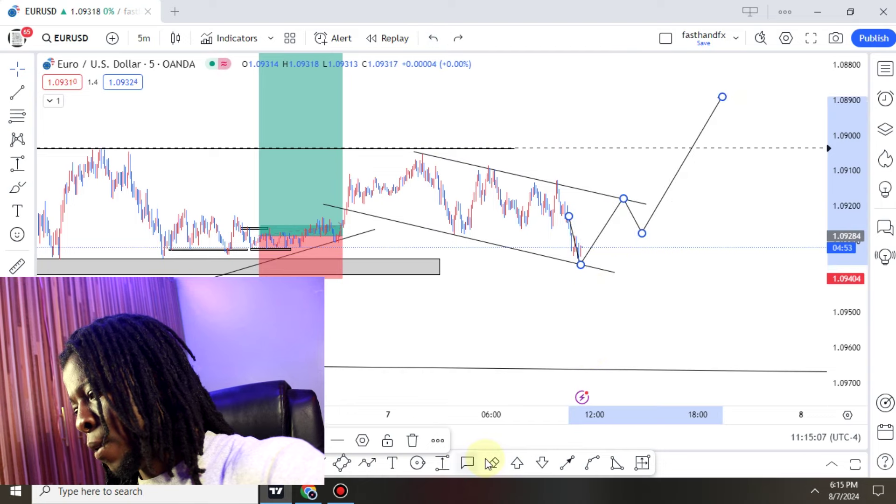
{"action": "key", "text": "Delete"}
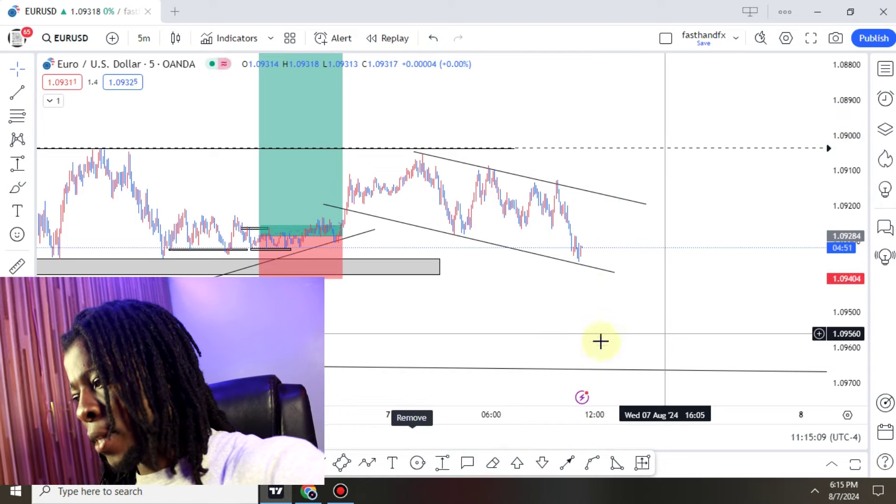
Sketch a bounce from the current price to the channel's upper line with the Brush and delete the stroke
{"action": "scroll", "coordinate": [600, 341], "scroll_direction": "up", "scroll_amount": 2}
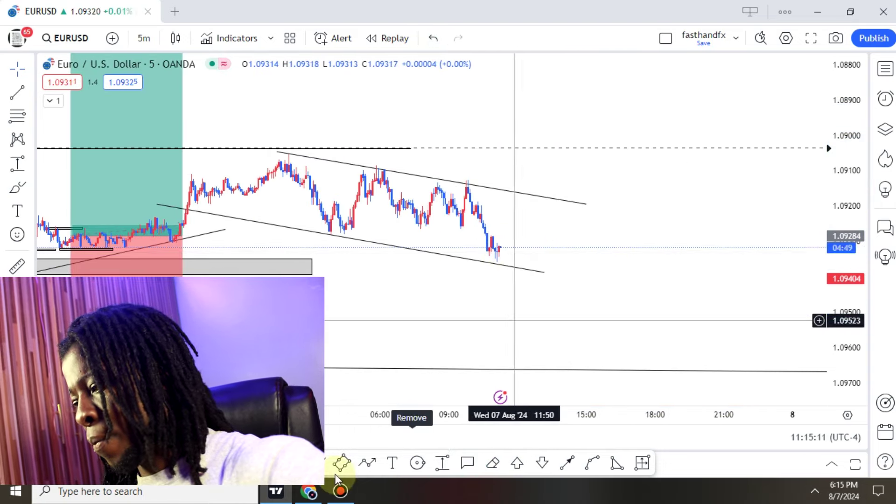
{"action": "left_click_drag", "start_coordinate": [505, 249], "coordinate": [535, 194]}
{"action": "left_click_drag", "start_coordinate": [543, 229], "coordinate": [593, 112]}
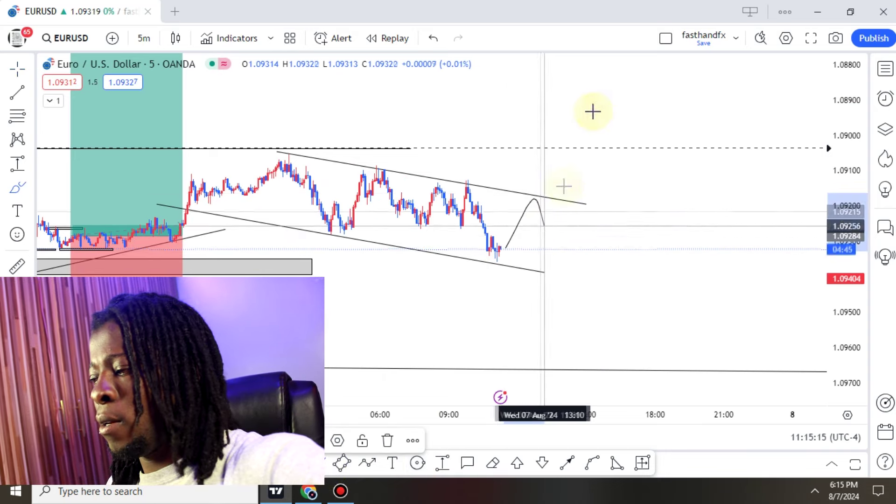
{"action": "key", "text": "Delete"}
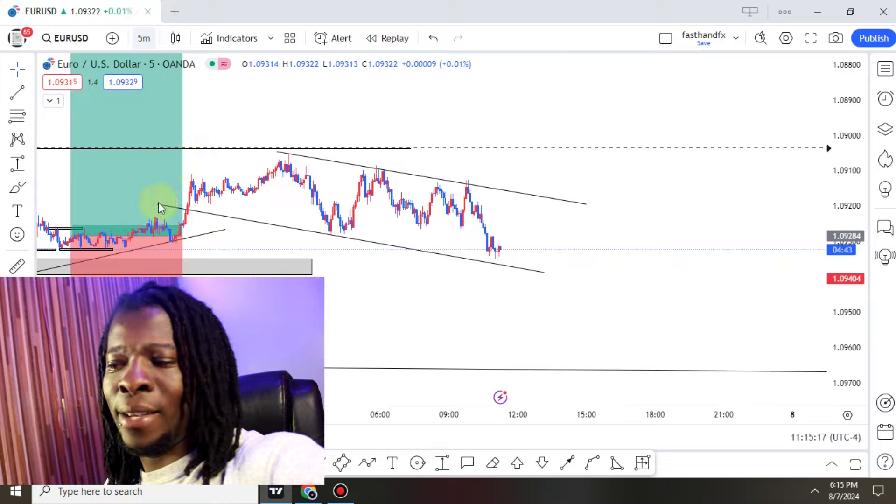
Switch the chart to the 1-minute interval and examine the price action inside the descending channel
{"action": "left_click", "coordinate": [144, 38]}
{"action": "left_click", "coordinate": [173, 131]}
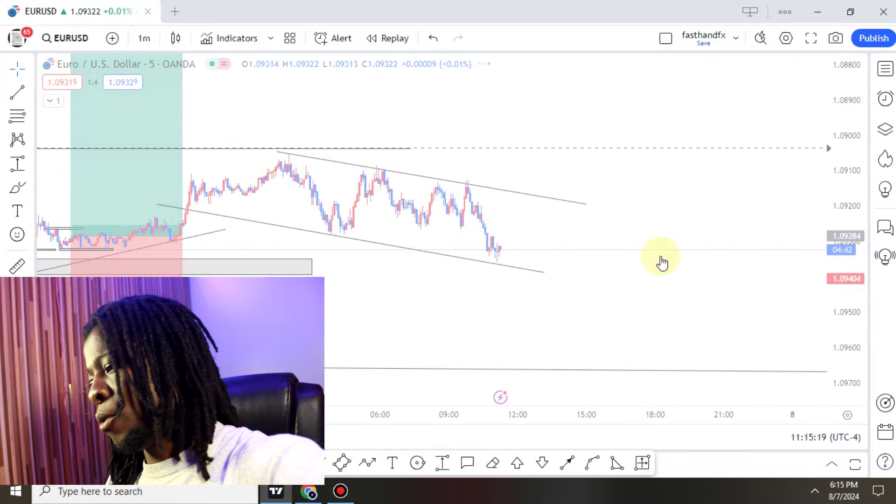
{"action": "scroll", "coordinate": [826, 289], "scroll_direction": "down", "scroll_amount": 8}
{"action": "left_click_drag", "start_coordinate": [854, 302], "coordinate": [847, 140]}
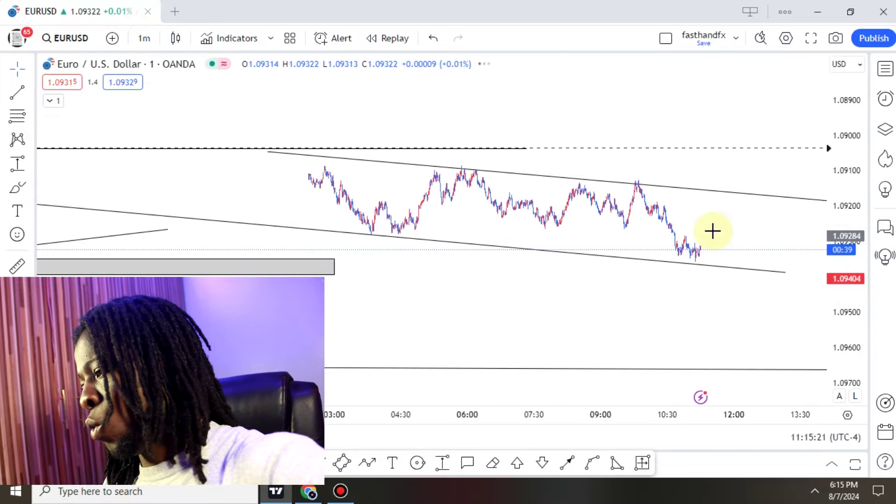
{"action": "scroll", "coordinate": [718, 238], "scroll_direction": "up", "scroll_amount": 4}
{"action": "scroll", "coordinate": [715, 237], "scroll_direction": "down", "scroll_amount": 8}
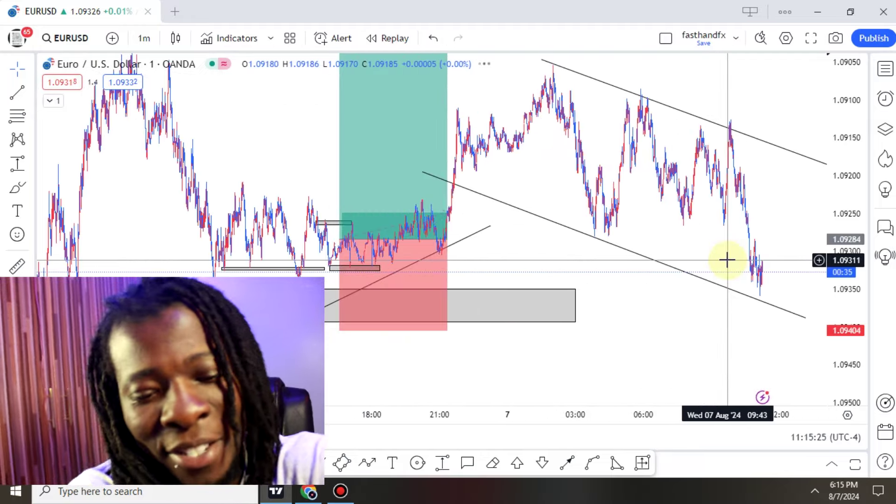
Turn off the inverted price scale and set the chart interval back to 5 minutes
{"action": "key", "text": "alt+i"}
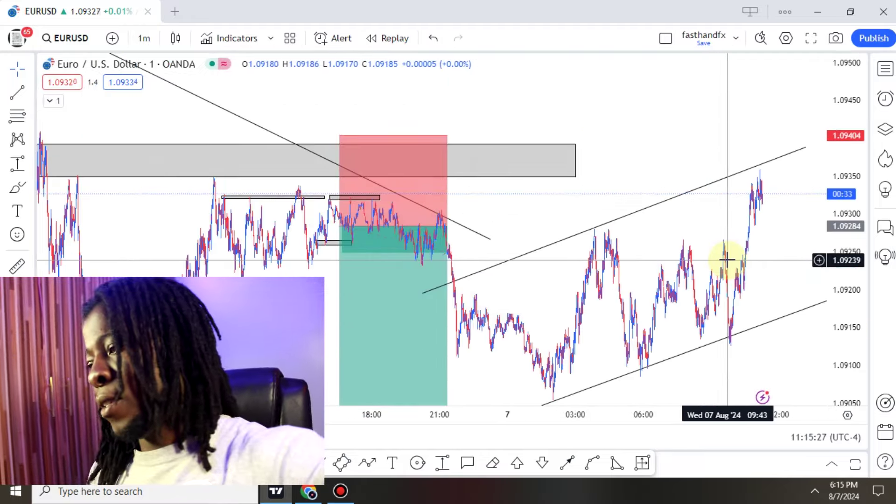
{"action": "scroll", "coordinate": [723, 224], "scroll_direction": "down", "scroll_amount": 2}
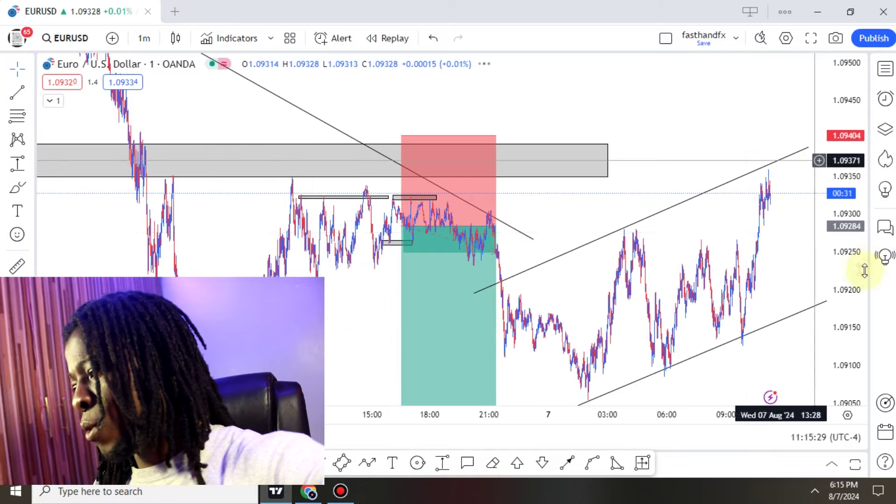
{"action": "left_click_drag", "start_coordinate": [865, 270], "coordinate": [865, 332]}
{"action": "left_click_drag", "start_coordinate": [725, 140], "coordinate": [553, 114]}
{"action": "left_click", "coordinate": [144, 38]}
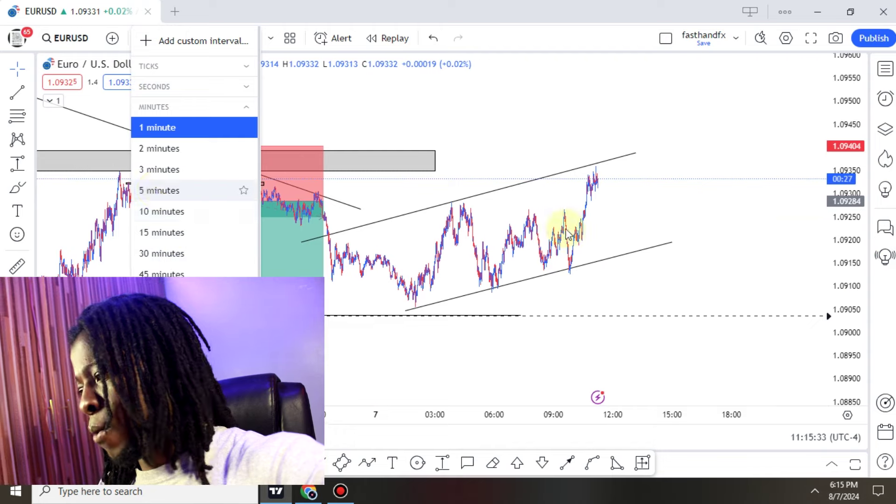
{"action": "left_click", "coordinate": [256, 189]}
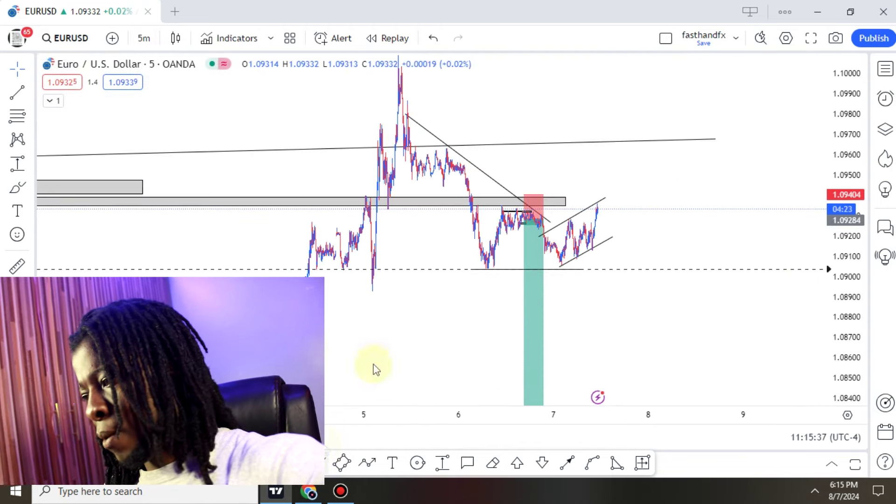
Trace the falling price swings and a projected drop to about 1.08706 with the Brush and delete the stroke
{"action": "mouse_move", "coordinate": [401, 183]}
{"action": "left_mouse_down"}
{"action": "mouse_move", "coordinate": [432, 163]}
{"action": "mouse_move", "coordinate": [467, 234]}
{"action": "mouse_move", "coordinate": [496, 242]}
{"action": "mouse_move", "coordinate": [532, 205]}
{"action": "mouse_move", "coordinate": [562, 268]}
{"action": "mouse_move", "coordinate": [609, 213]}
{"action": "mouse_move", "coordinate": [609, 201]}
{"action": "mouse_move", "coordinate": [695, 336]}
{"action": "left_mouse_up"}
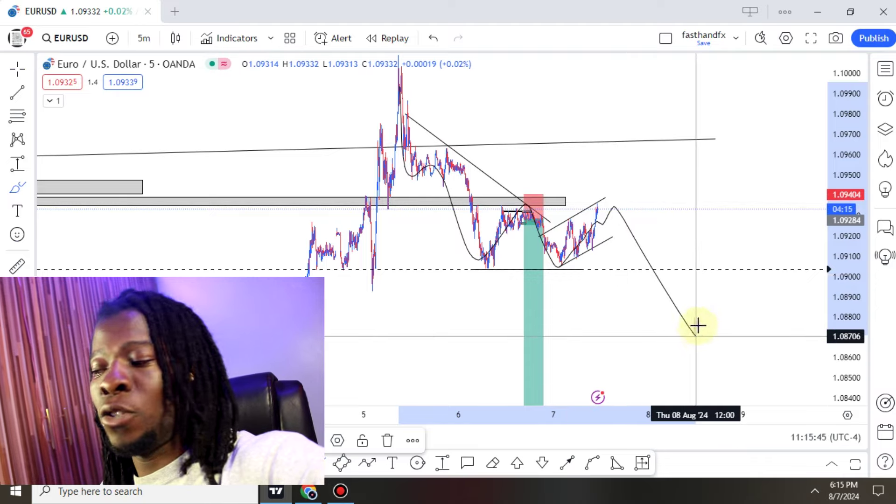
{"action": "key", "text": "Delete"}
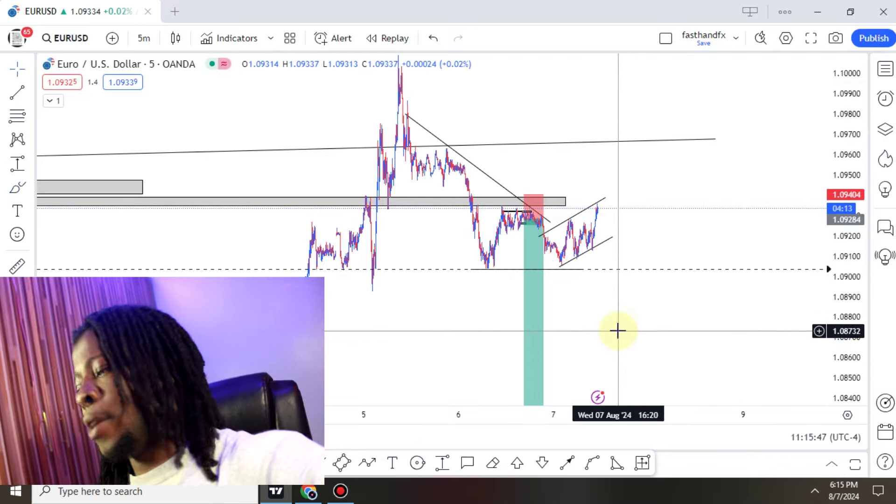
{"action": "scroll", "coordinate": [618, 322], "scroll_direction": "up", "scroll_amount": 8}
{"action": "left_click_drag", "start_coordinate": [410, 152], "coordinate": [678, 312]}
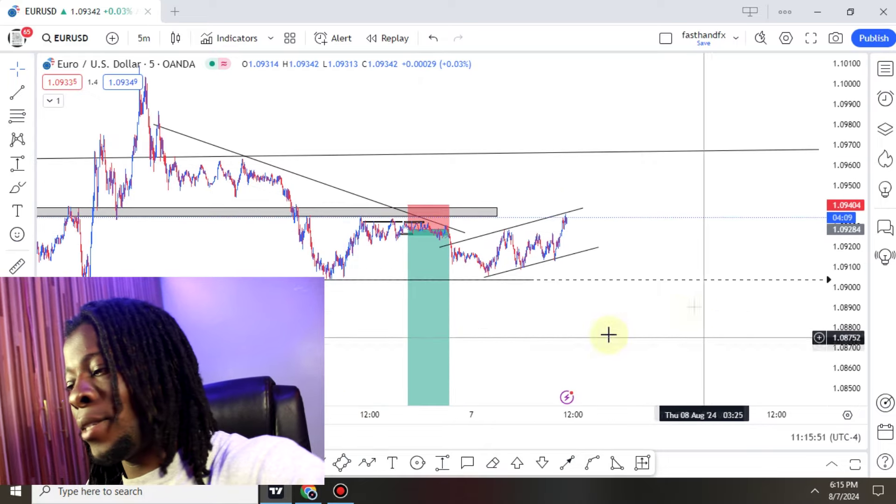
Switch the EURUSD chart to the 4-hour interval and show the price history between the two long rising trendlines
{"action": "left_click", "coordinate": [437, 340]}
{"action": "left_click", "coordinate": [626, 372]}
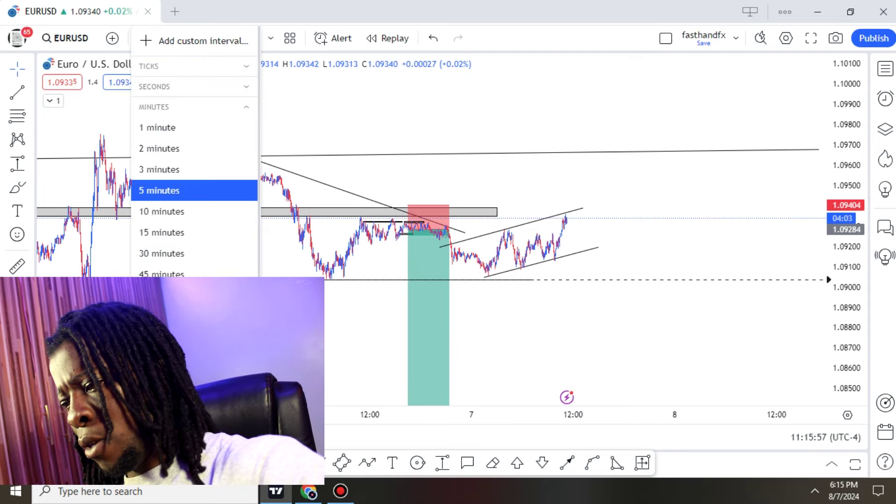
{"action": "left_click", "coordinate": [480, 382]}
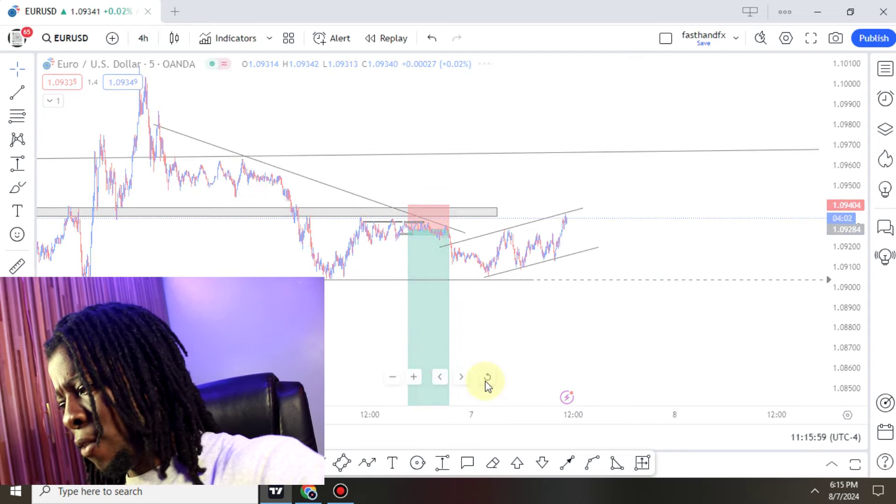
{"action": "scroll", "coordinate": [681, 322], "scroll_direction": "up", "scroll_amount": 8}
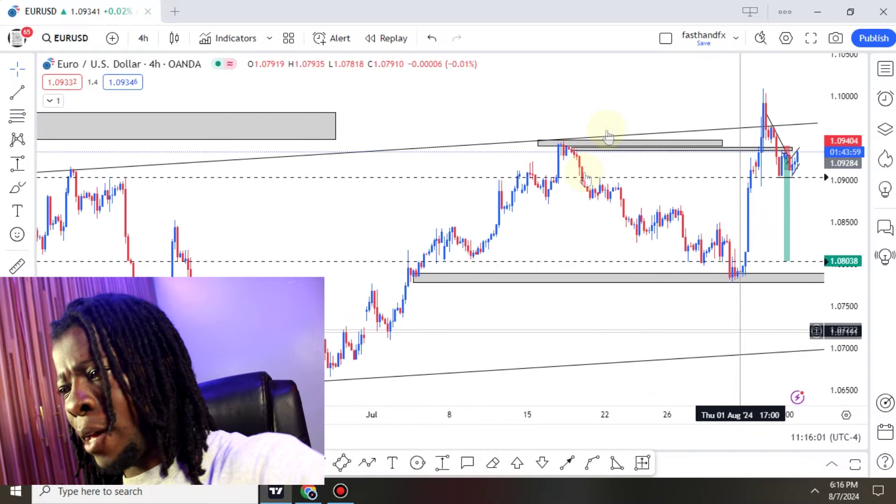
{"action": "scroll", "coordinate": [618, 106], "scroll_direction": "down", "scroll_amount": 3}
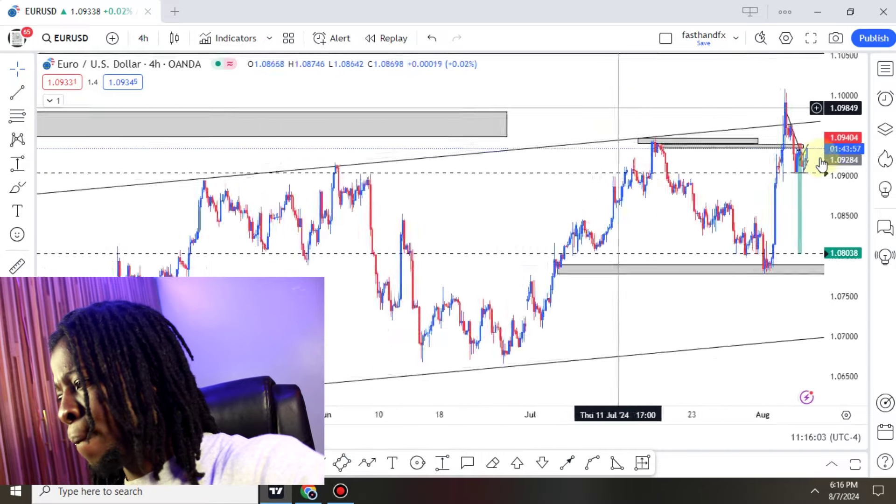
{"action": "scroll", "coordinate": [803, 152], "scroll_direction": "down", "scroll_amount": 4}
{"action": "left_click_drag", "start_coordinate": [675, 344], "coordinate": [460, 322]}
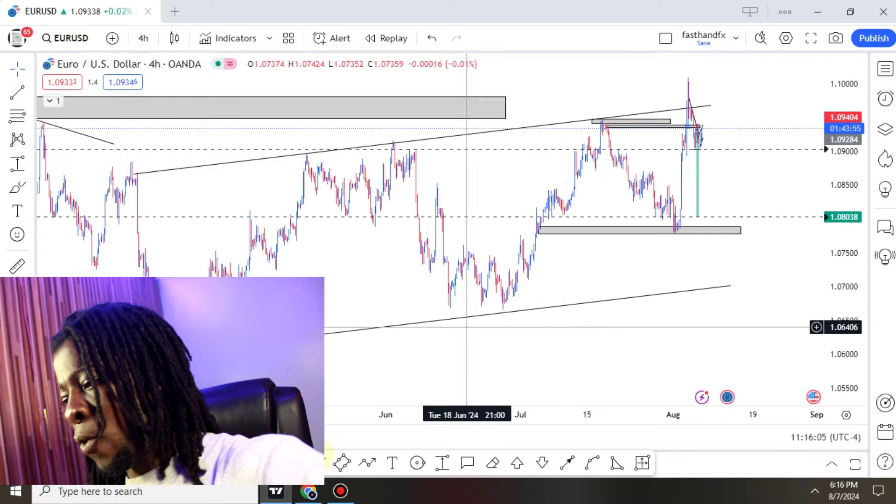
Trace the 4-hour price swings between the rising trendlines with the Brush and delete the strokes
{"action": "mouse_move", "coordinate": [213, 277]}
{"action": "left_mouse_down"}
{"action": "mouse_move", "coordinate": [277, 194]}
{"action": "mouse_move", "coordinate": [450, 304]}
{"action": "mouse_move", "coordinate": [512, 266]}
{"action": "mouse_move", "coordinate": [583, 122]}
{"action": "mouse_move", "coordinate": [646, 213]}
{"action": "left_mouse_up"}
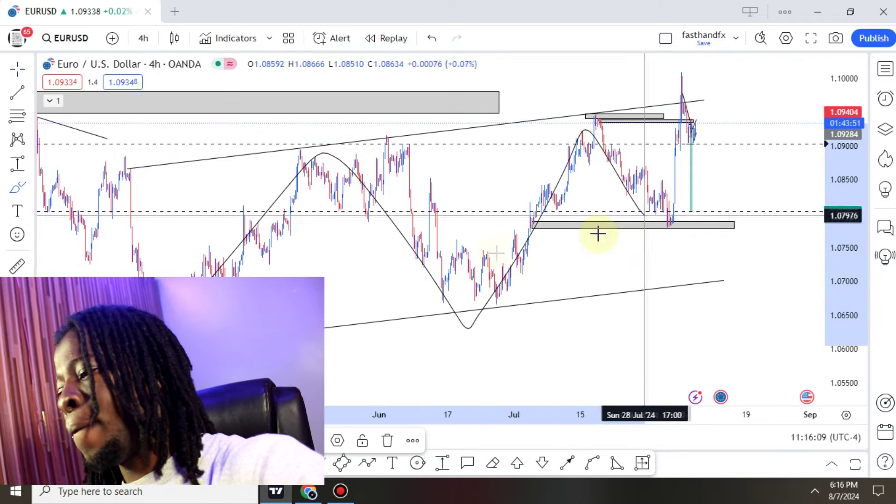
{"action": "key", "text": "Delete"}
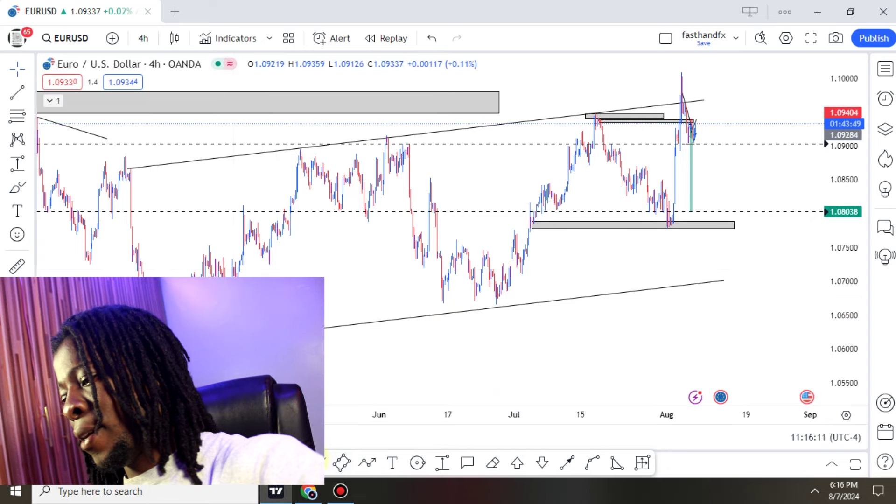
{"action": "left_click", "coordinate": [320, 462]}
{"action": "left_click_drag", "start_coordinate": [130, 319], "coordinate": [633, 225]}
{"action": "key", "text": "Delete"}
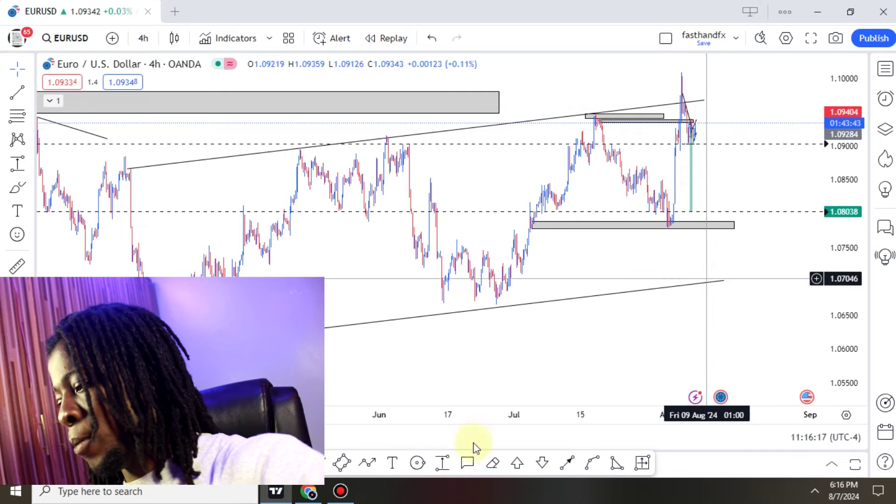
Mark a point on the lower rising trendline and trace a projected rise to about 1.09507 with the Brush, and delete the strokes
{"action": "left_click", "coordinate": [444, 462]}
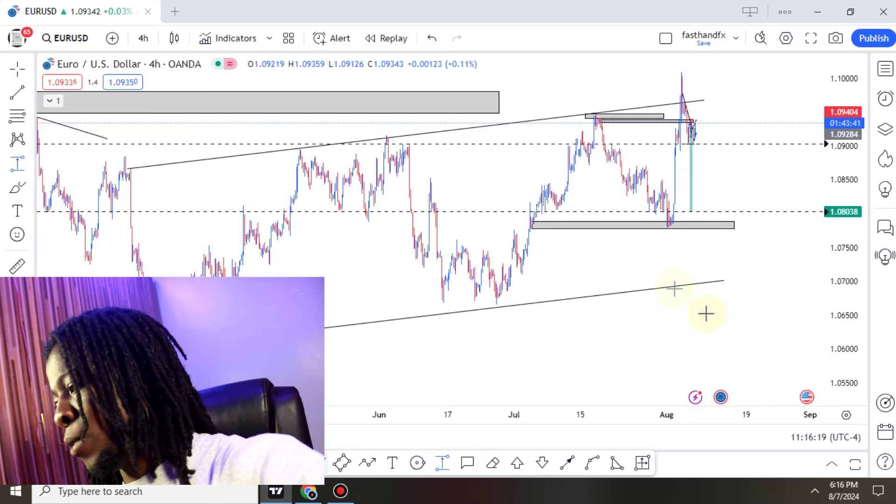
{"action": "key", "text": "Escape"}
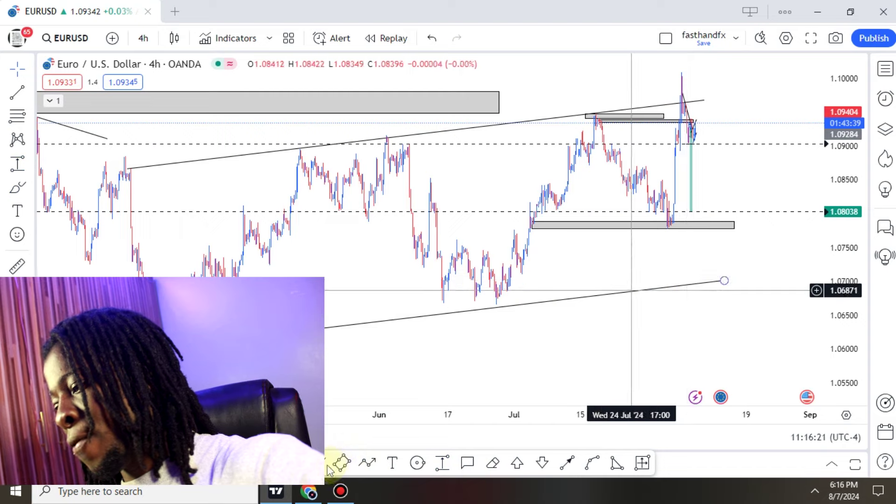
{"action": "left_click", "coordinate": [686, 286]}
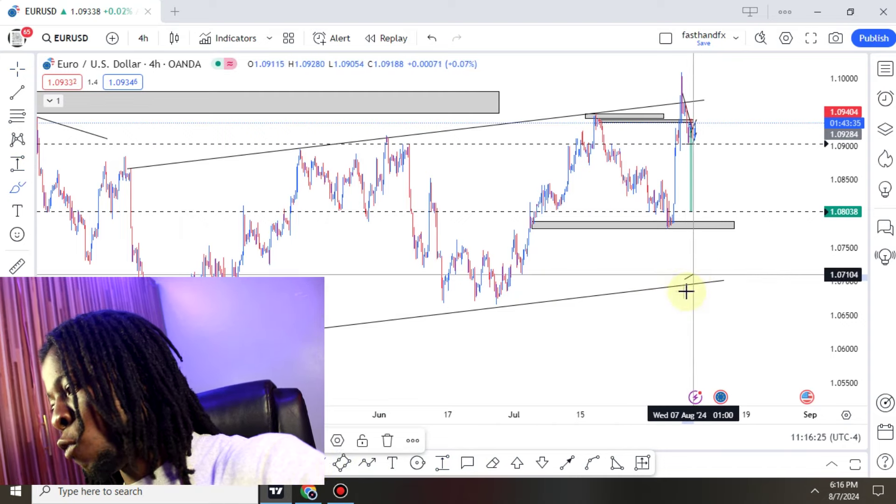
{"action": "left_click_drag", "start_coordinate": [711, 246], "coordinate": [765, 111]}
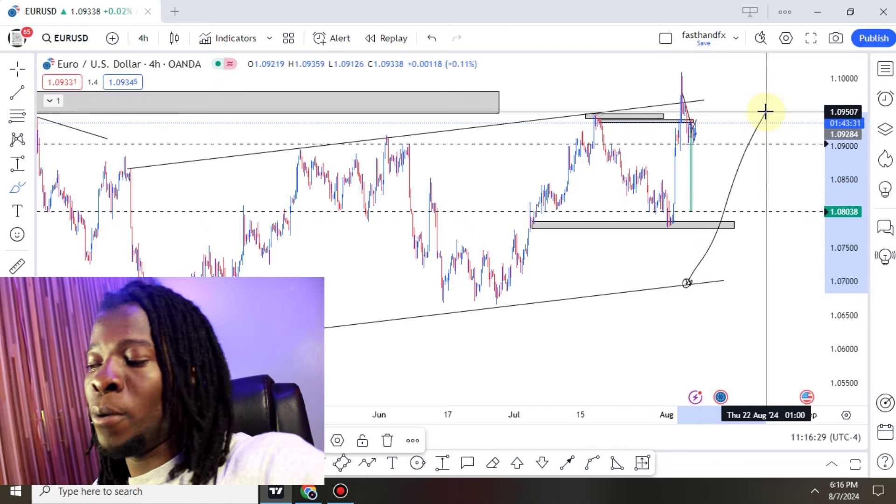
{"action": "key", "text": "Delete"}
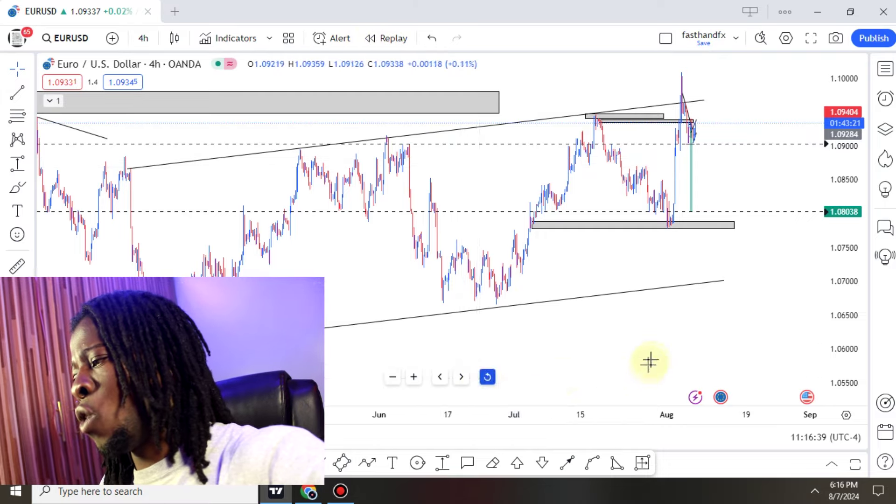
Trace the August drop with a projected decline to about 1.08112 and the rally from the lower grey zone with the Brush, deleting both strokes
{"action": "scroll", "coordinate": [663, 280], "scroll_direction": "up", "scroll_amount": 5}
{"action": "left_click_drag", "start_coordinate": [601, 92], "coordinate": [417, 89]}
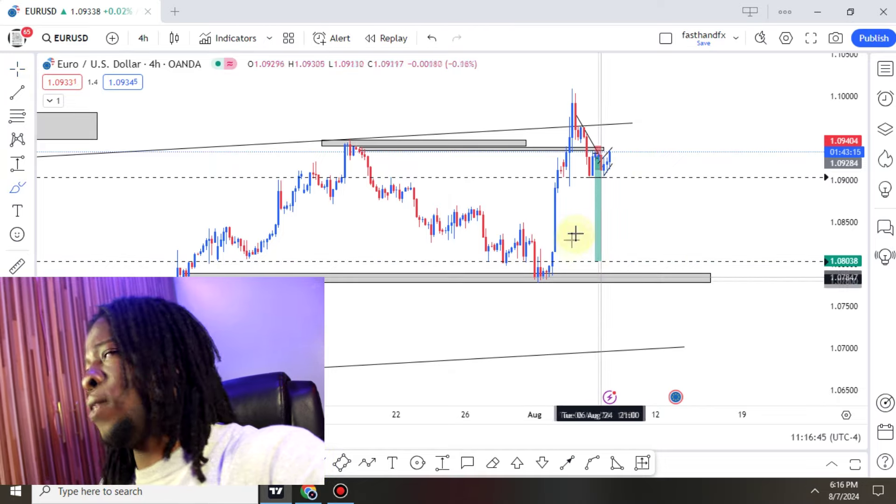
{"action": "mouse_move", "coordinate": [573, 97]}
{"action": "left_mouse_down"}
{"action": "mouse_move", "coordinate": [598, 184]}
{"action": "mouse_move", "coordinate": [626, 188]}
{"action": "mouse_move", "coordinate": [638, 164]}
{"action": "mouse_move", "coordinate": [658, 173]}
{"action": "mouse_move", "coordinate": [726, 254]}
{"action": "left_mouse_up"}
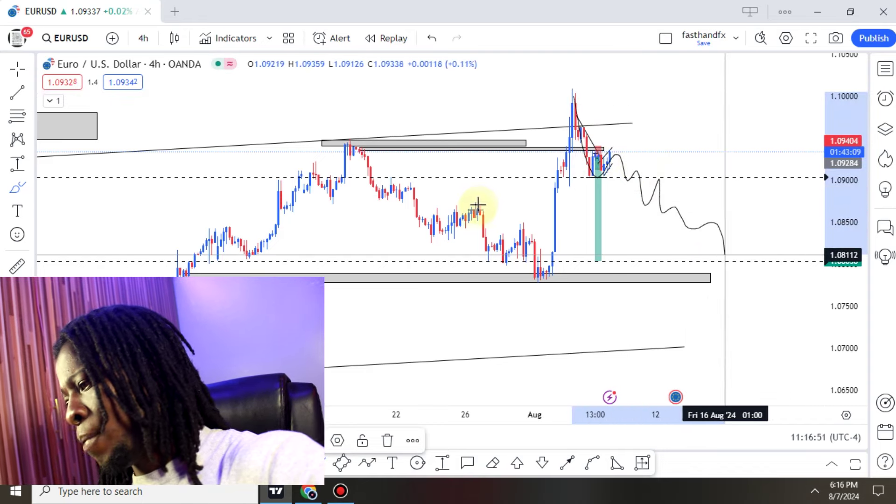
{"action": "key", "text": "Delete"}
{"action": "left_click", "coordinate": [357, 150]}
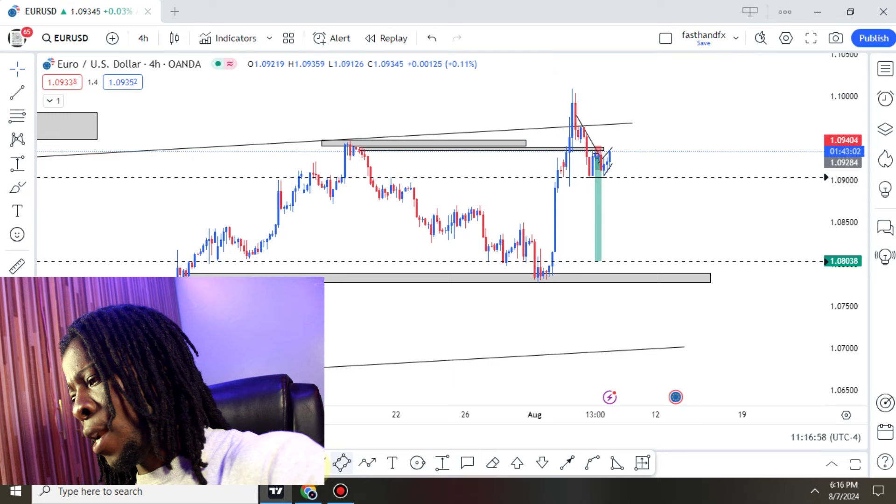
{"action": "left_click_drag", "start_coordinate": [546, 280], "coordinate": [577, 111]}
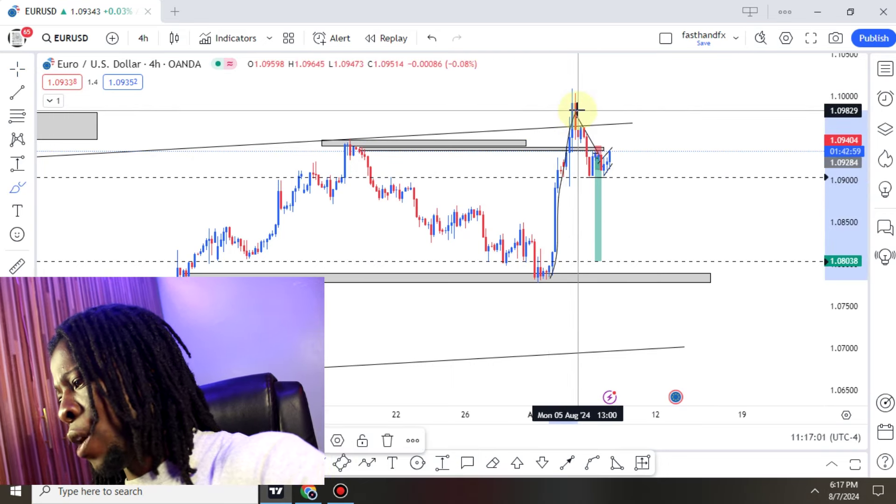
{"action": "key", "text": "Delete"}
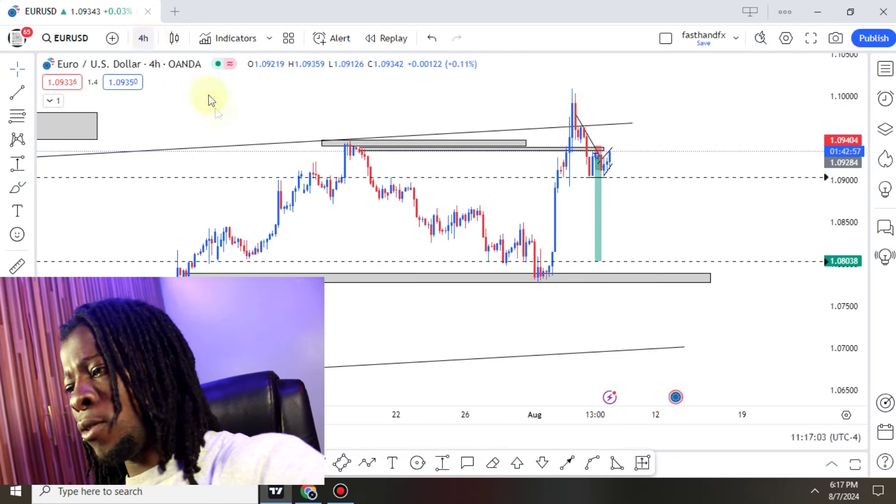
Switch the EURUSD chart to the 1-minute interval and invert the price scale, showing the whole channel and the short position
{"action": "left_click", "coordinate": [143, 38]}
{"action": "left_click", "coordinate": [175, 129]}
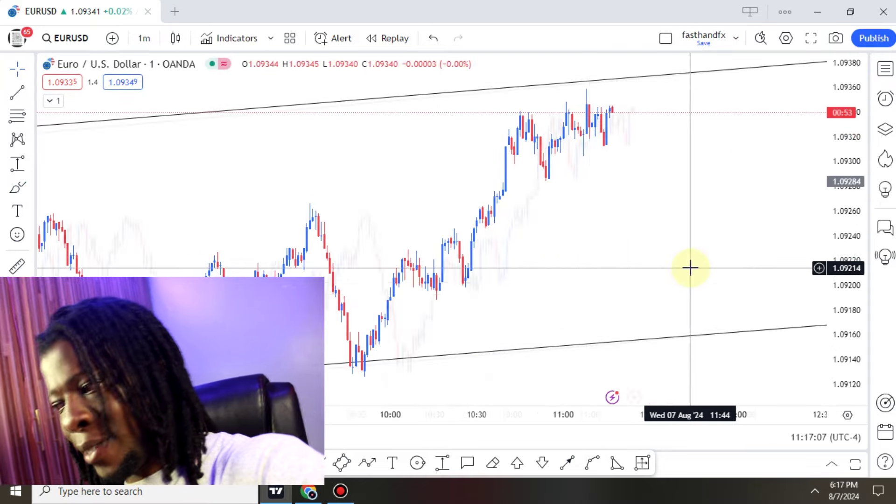
{"action": "scroll", "coordinate": [690, 268], "scroll_direction": "down", "scroll_amount": 5}
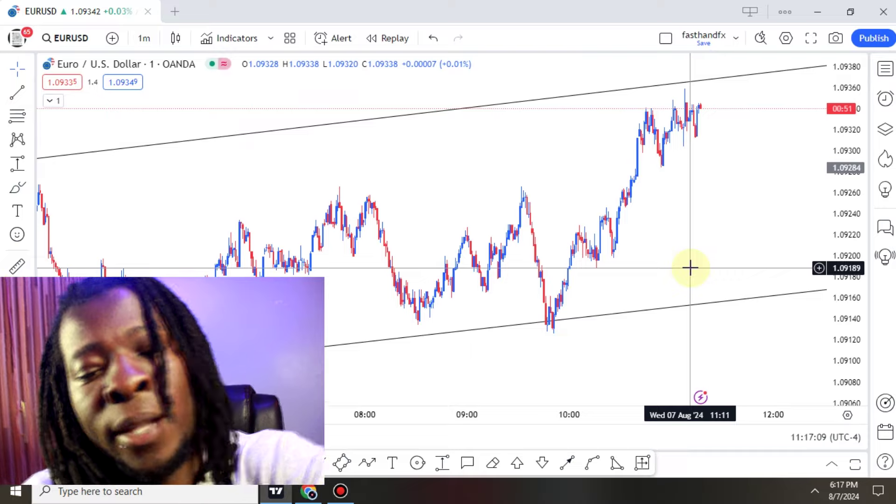
{"action": "key", "text": "alt+i"}
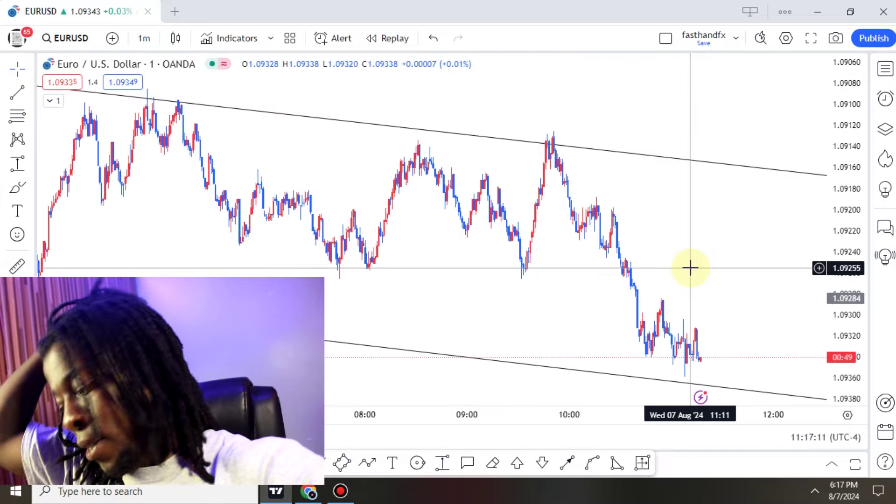
{"action": "scroll", "coordinate": [691, 268], "scroll_direction": "down", "scroll_amount": 6}
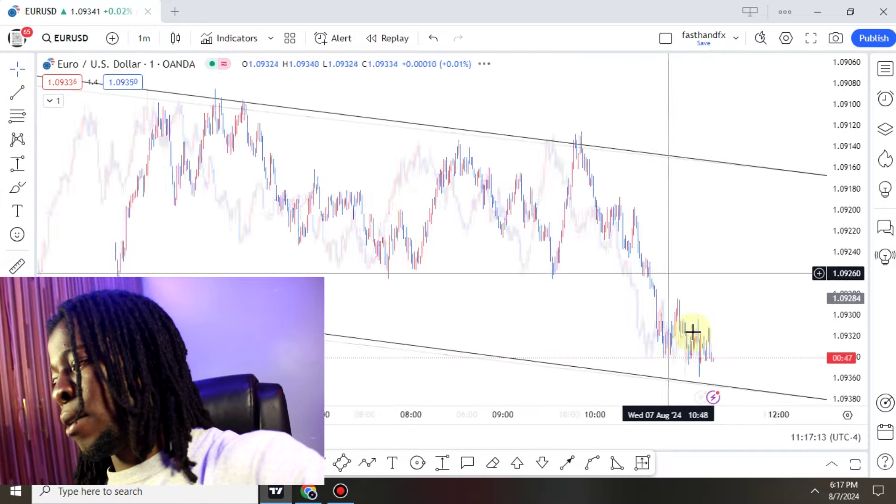
{"action": "left_click_drag", "start_coordinate": [732, 269], "coordinate": [399, 180]}
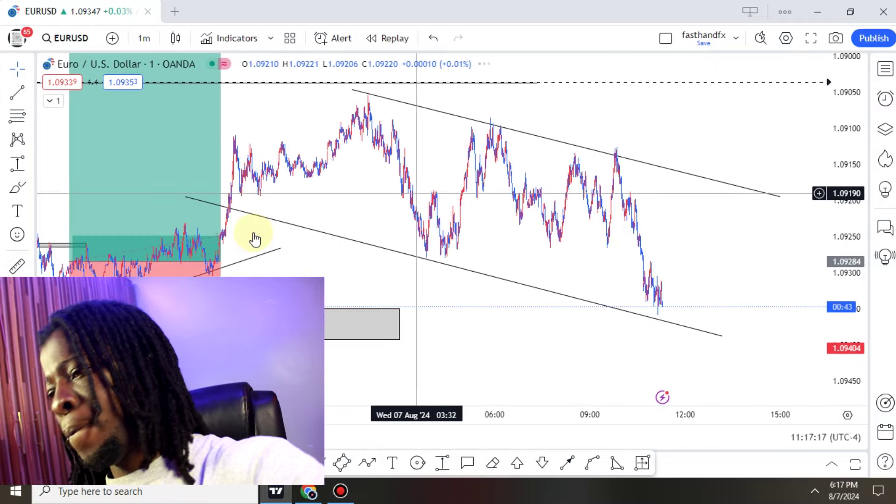
Set the inverted chart to the 5-minute interval and frame the price action inside the falling channel
{"action": "left_click", "coordinate": [144, 27]}
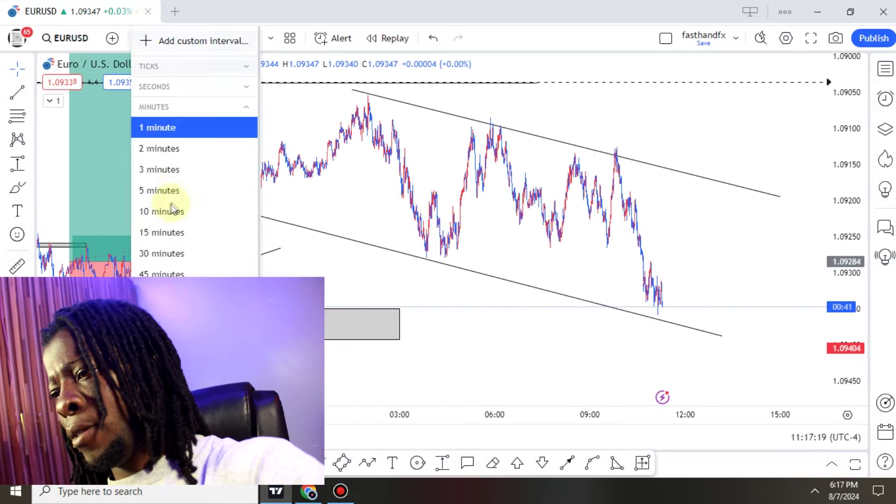
{"action": "left_click", "coordinate": [159, 190]}
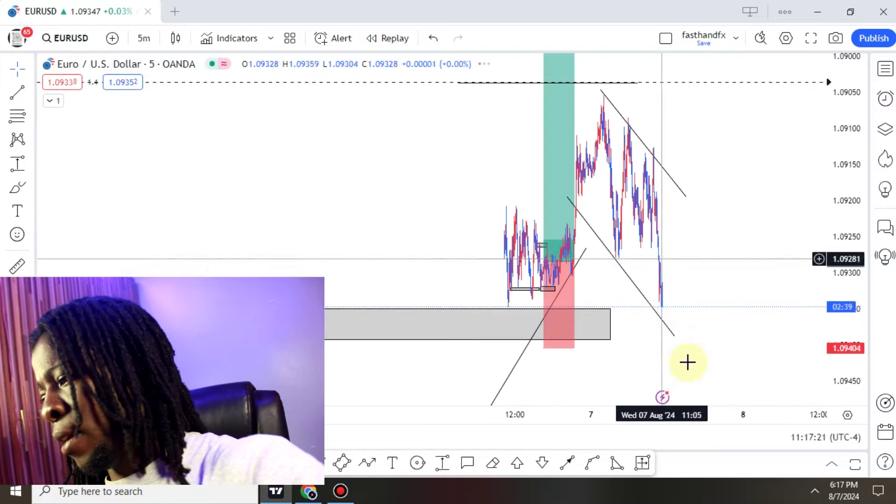
{"action": "scroll", "coordinate": [690, 363], "scroll_direction": "up", "scroll_amount": 5}
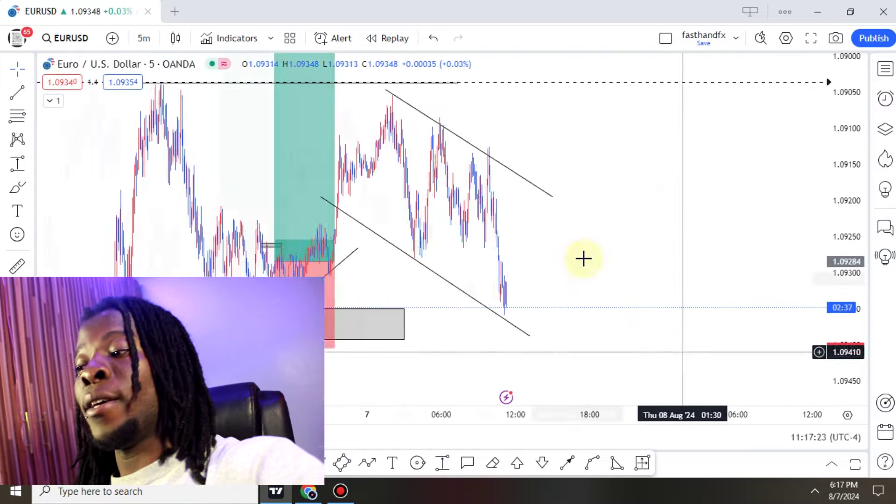
{"action": "left_click_drag", "start_coordinate": [586, 259], "coordinate": [702, 243]}
{"action": "scroll", "coordinate": [659, 254], "scroll_direction": "up", "scroll_amount": 4}
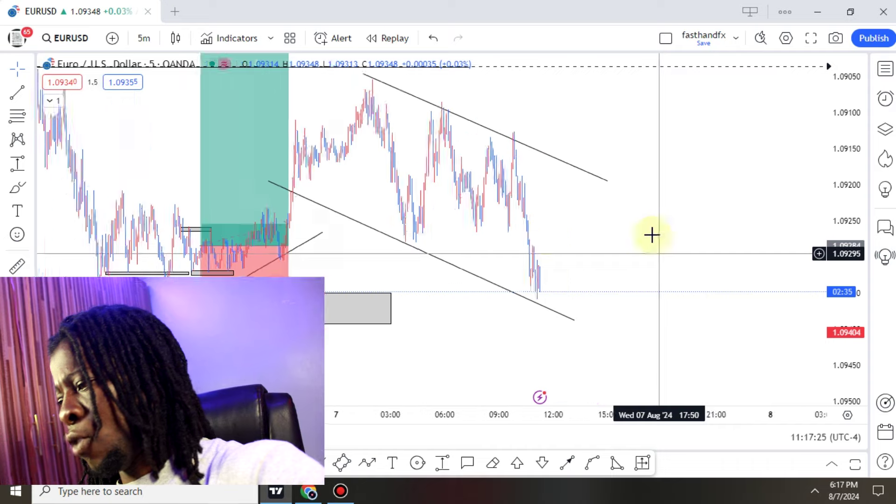
{"action": "left_click_drag", "start_coordinate": [611, 235], "coordinate": [652, 235]}
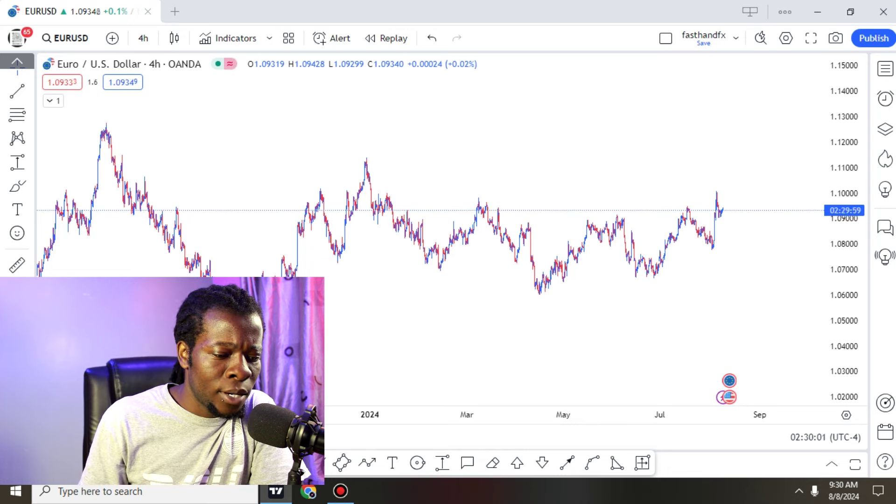
Show the hidden drawings on the 4-hour EURUSD chart and frame the August price action around the short position
{"action": "key", "text": "ctrl+alt+h"}
{"action": "scroll", "coordinate": [452, 359], "scroll_direction": "up", "scroll_amount": 3}
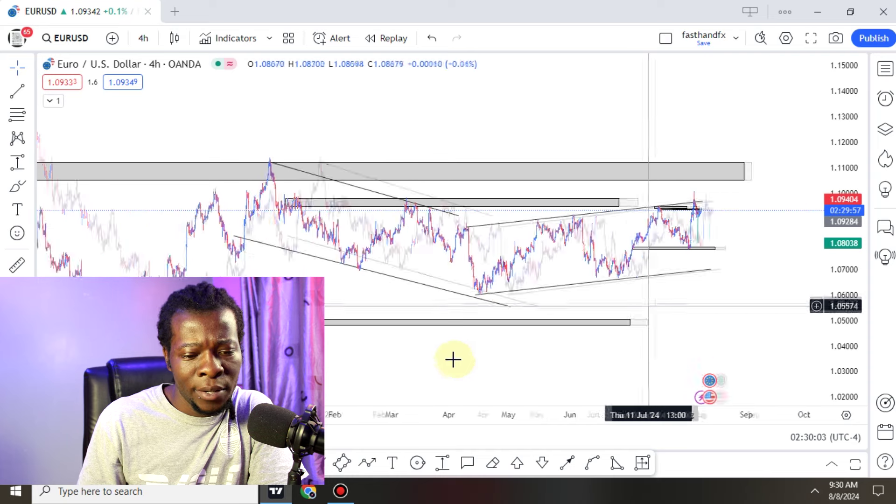
{"action": "scroll", "coordinate": [676, 326], "scroll_direction": "up", "scroll_amount": 5}
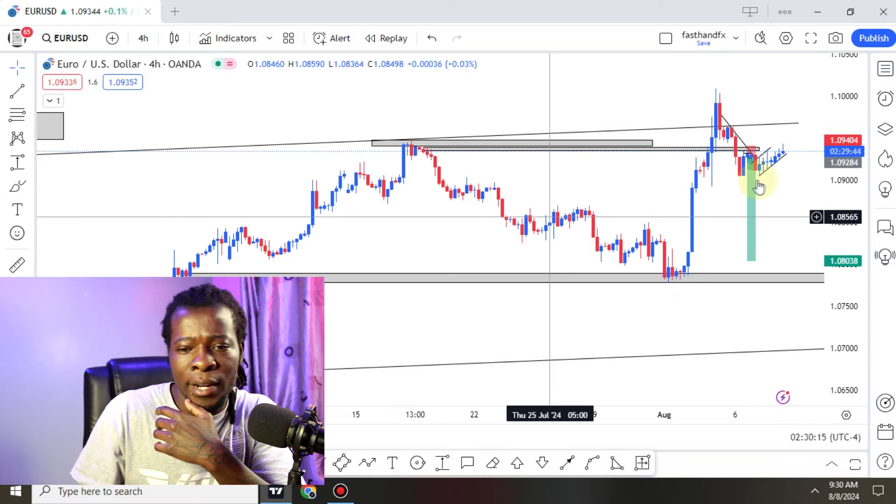
{"action": "scroll", "coordinate": [773, 206], "scroll_direction": "up", "scroll_amount": 3}
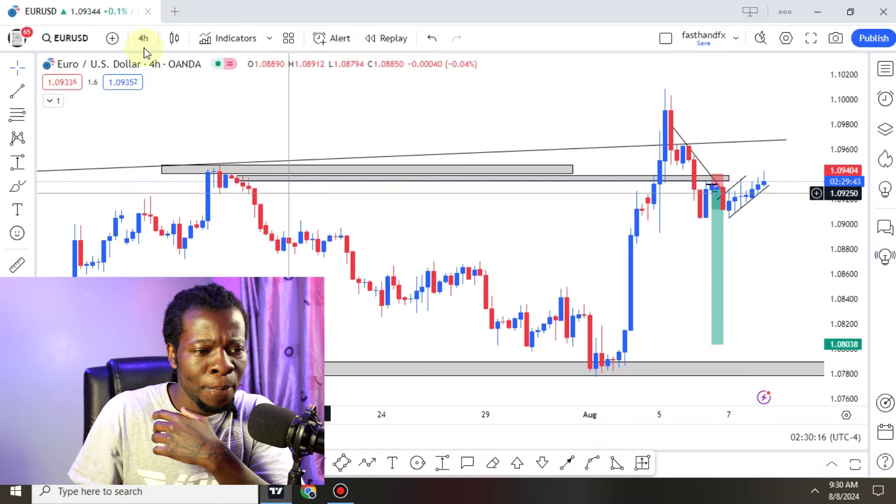
Switch the chart to the 1-hour interval and stretch the price scale around the short position and small rising channel
{"action": "left_click", "coordinate": [144, 44]}
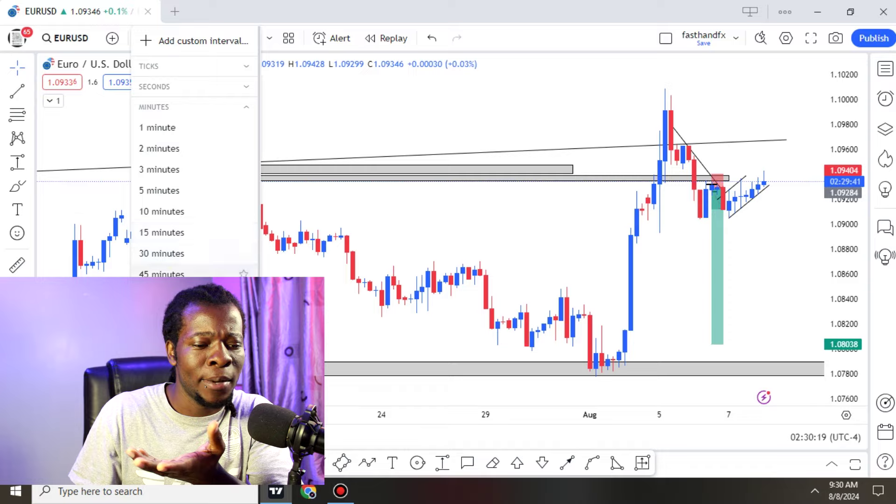
{"action": "scroll", "coordinate": [709, 257], "scroll_direction": "down", "scroll_amount": 5}
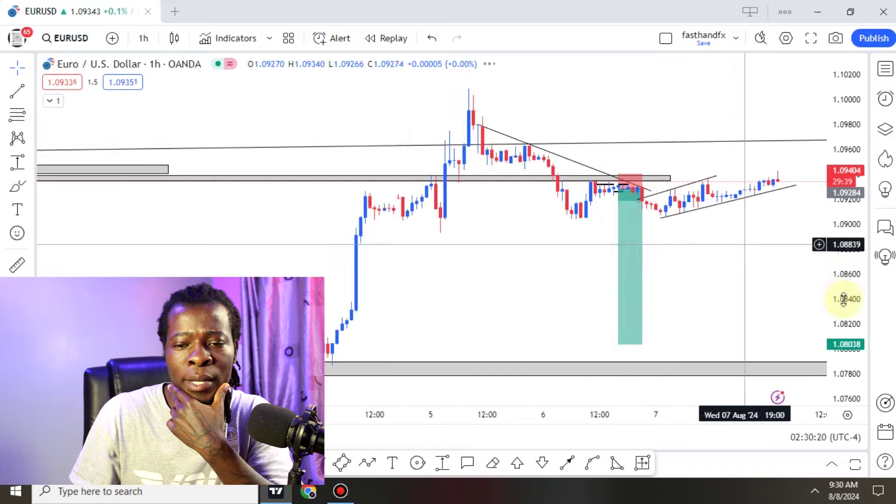
{"action": "left_click_drag", "start_coordinate": [837, 299], "coordinate": [837, 223]}
{"action": "left_click_drag", "start_coordinate": [747, 283], "coordinate": [676, 278]}
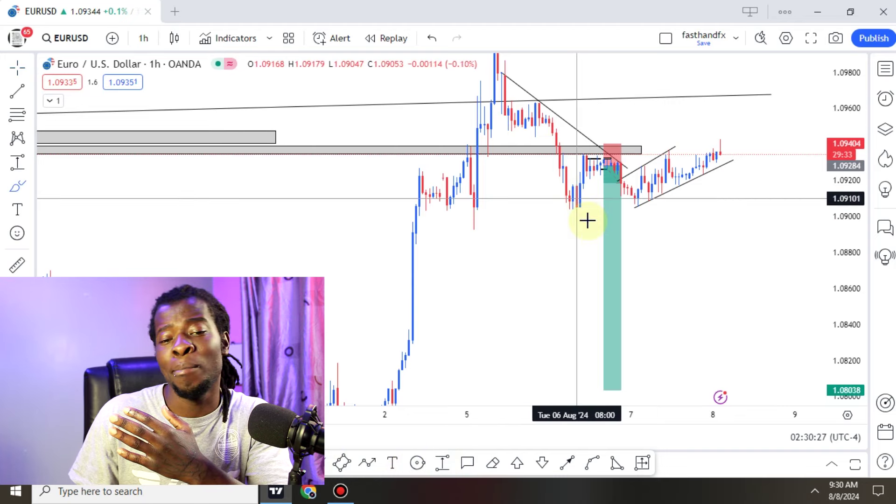
Trace the 1-hour price movement inside the small rising channel with the Brush and delete the stroke
{"action": "left_click_drag", "start_coordinate": [621, 195], "coordinate": [728, 156]}
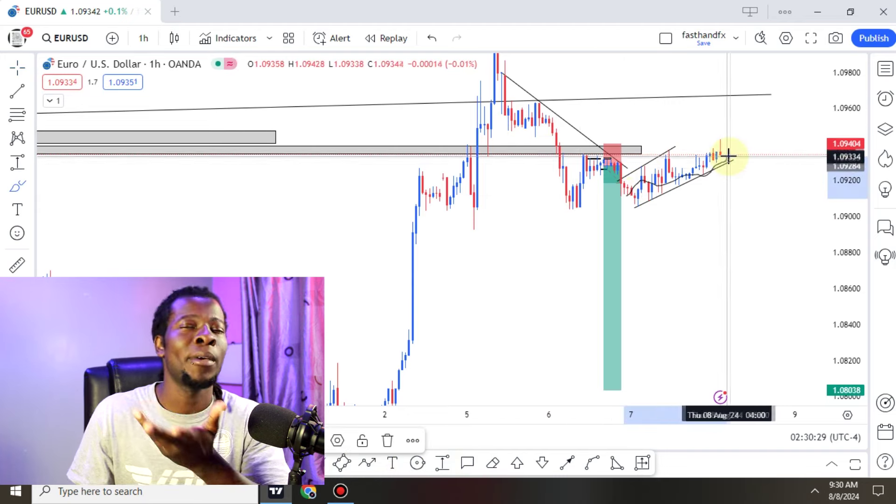
{"action": "key", "text": "Delete"}
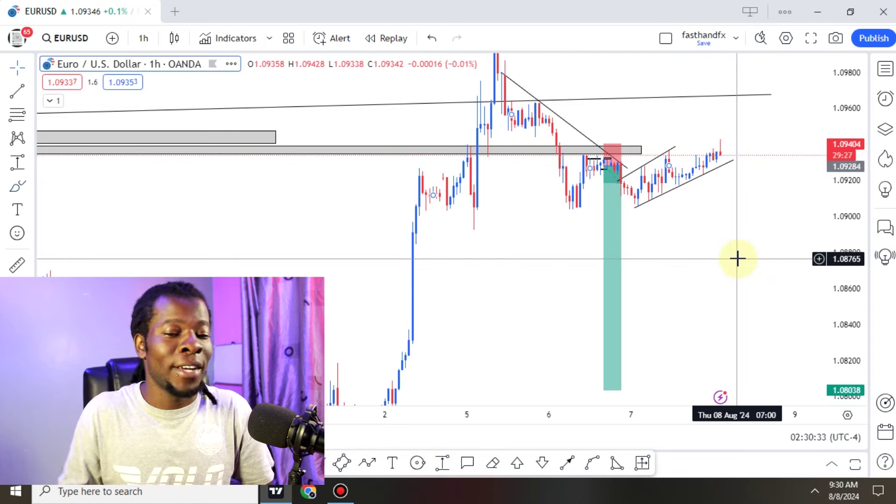
{"action": "left_click", "coordinate": [710, 243]}
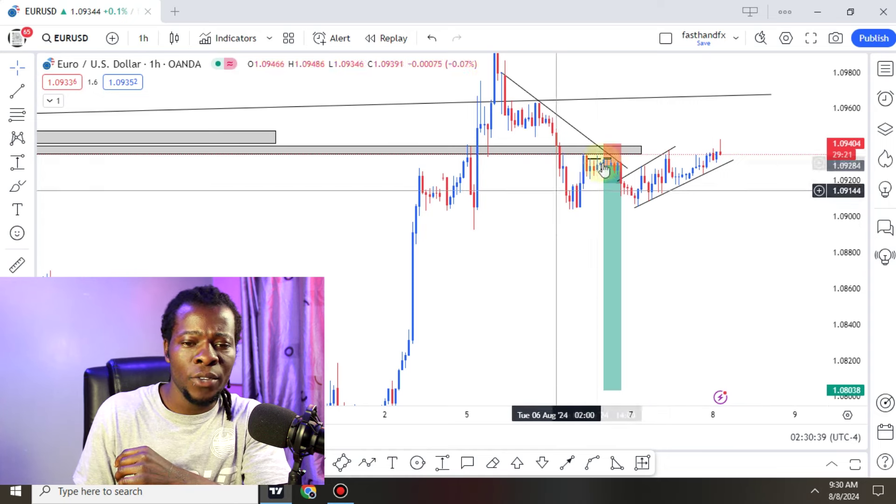
{"action": "left_click", "coordinate": [618, 175]}
{"action": "left_click", "coordinate": [541, 257]}
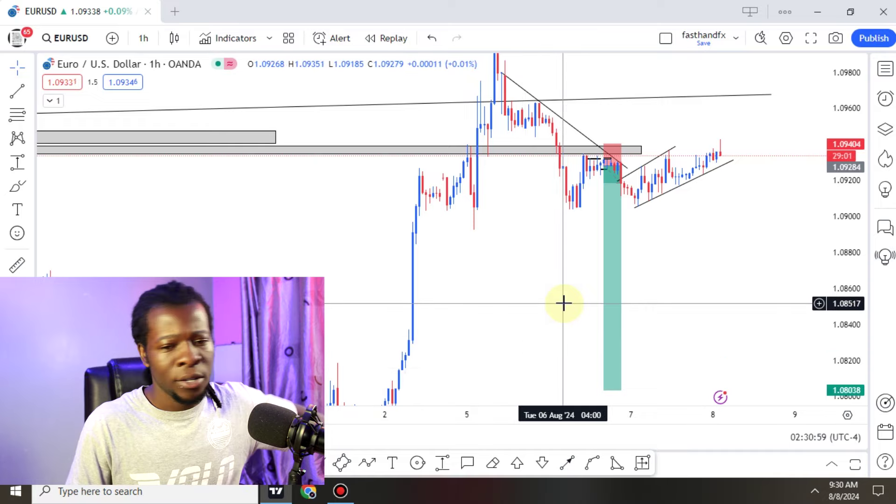
Invert the price scale and erase the short position with its level marks, the diagonal trendline and both small channel lines
{"action": "key", "text": "alt+i"}
{"action": "left_click_drag", "start_coordinate": [706, 226], "coordinate": [648, 162]}
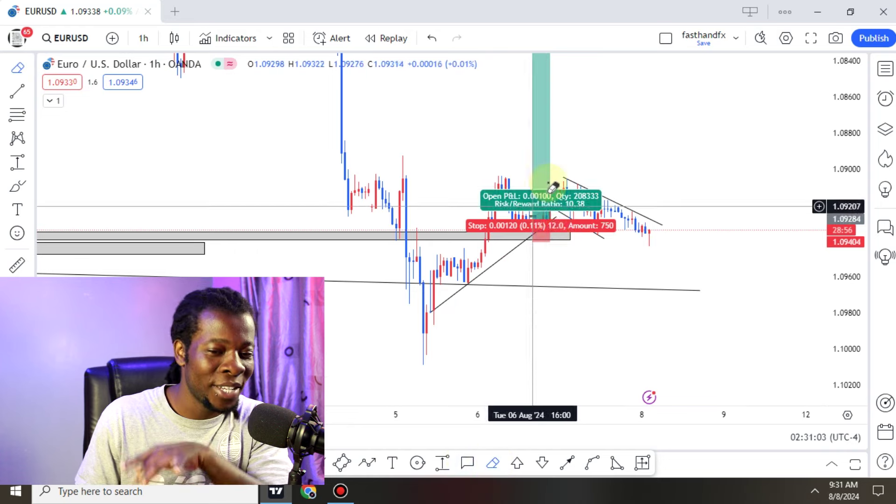
{"action": "left_click", "coordinate": [543, 221]}
{"action": "left_click", "coordinate": [536, 223]}
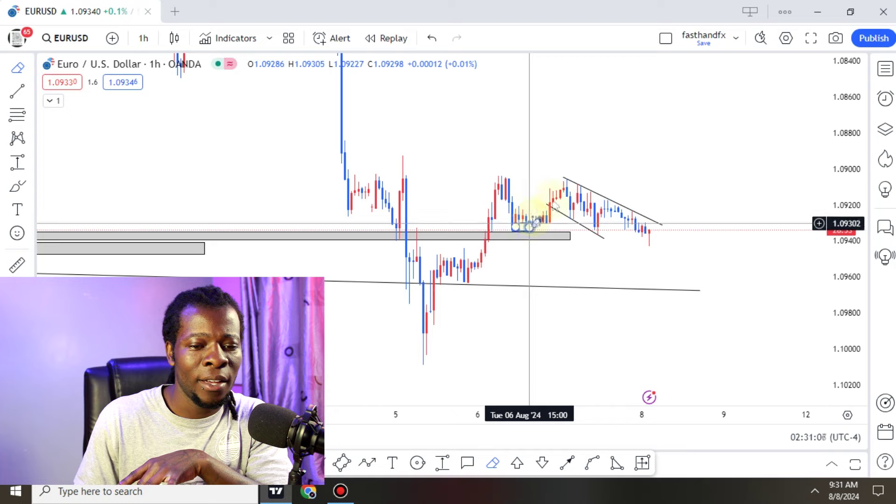
{"action": "left_click", "coordinate": [615, 203]}
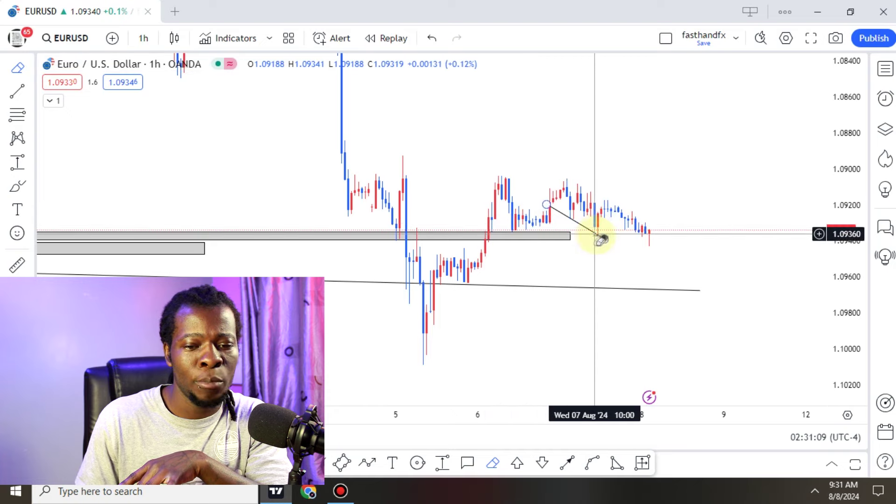
{"action": "left_click", "coordinate": [596, 234]}
{"action": "scroll", "coordinate": [697, 168], "scroll_direction": "down", "scroll_amount": 3}
{"action": "key", "text": "Escape"}
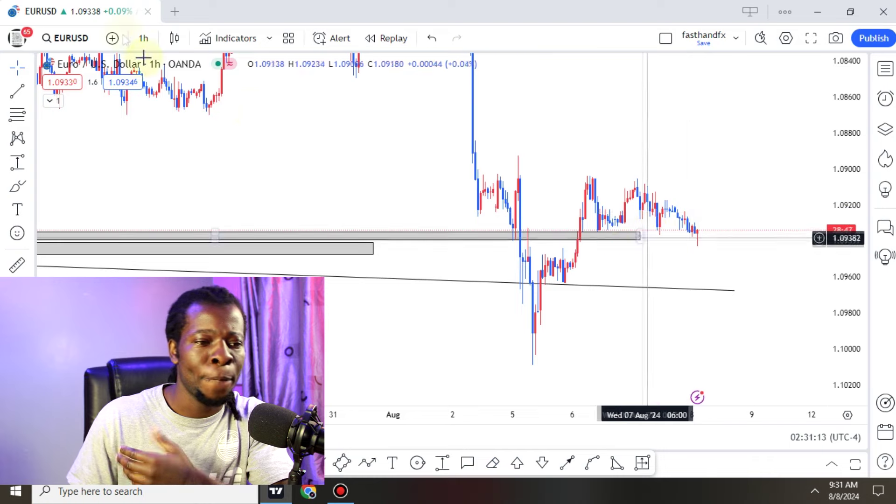
Switch the chart to the 15-minute interval and frame the 5 to 8 August price action around the upper grey zone
{"action": "left_click", "coordinate": [143, 38]}
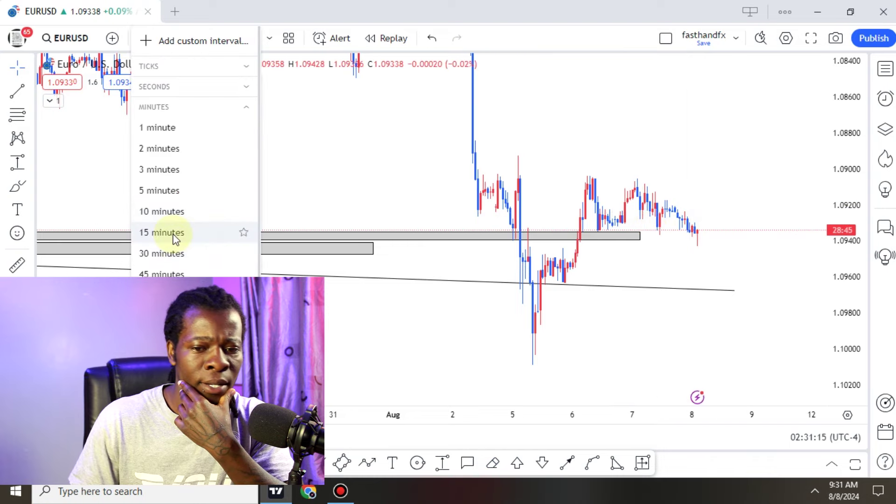
{"action": "left_click", "coordinate": [168, 233]}
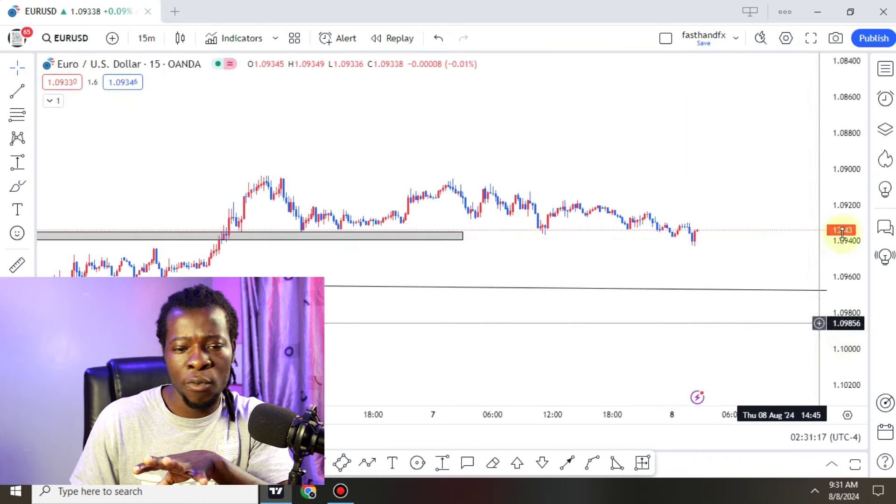
{"action": "scroll", "coordinate": [751, 299], "scroll_direction": "down", "scroll_amount": 3}
{"action": "left_click_drag", "start_coordinate": [696, 308], "coordinate": [573, 317]}
{"action": "scroll", "coordinate": [650, 314], "scroll_direction": "down", "scroll_amount": 4}
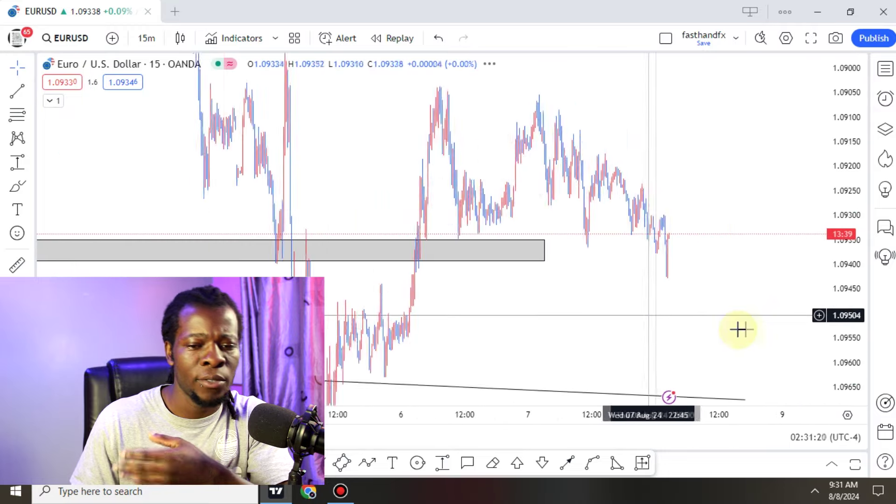
{"action": "scroll", "coordinate": [761, 311], "scroll_direction": "up", "scroll_amount": 5}
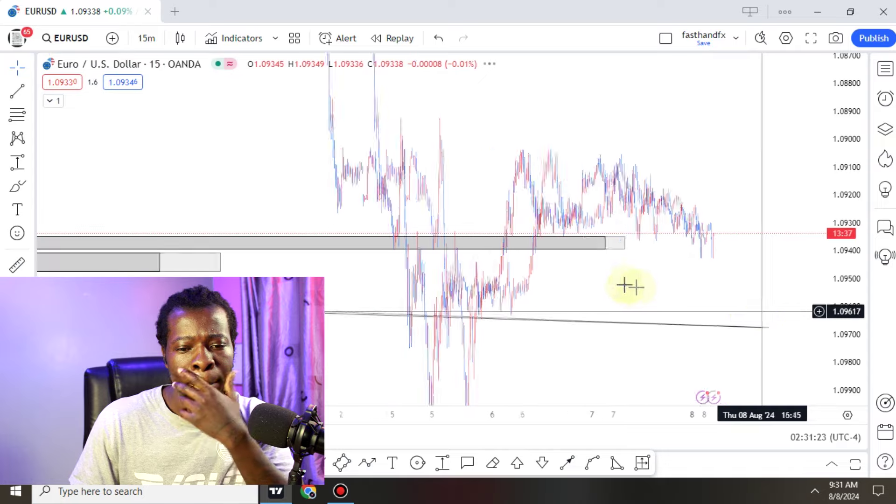
{"action": "scroll", "coordinate": [773, 262], "scroll_direction": "up", "scroll_amount": 1}
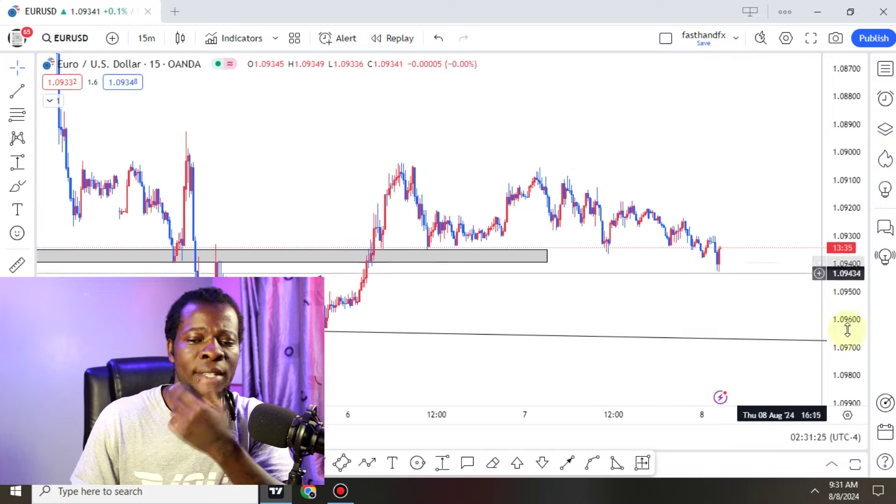
{"action": "left_click_drag", "start_coordinate": [846, 282], "coordinate": [846, 205]}
Sketch two falling channel lines around the 6 August pullback with the Brush and undo both strokes
{"action": "left_click", "coordinate": [341, 462]}
{"action": "left_click_drag", "start_coordinate": [495, 222], "coordinate": [500, 215]}
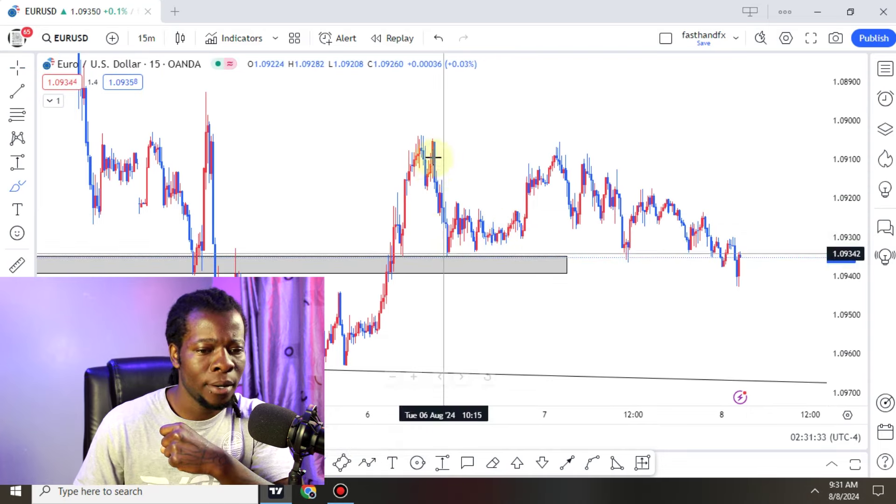
{"action": "mouse_move", "coordinate": [429, 149]}
{"action": "left_mouse_down"}
{"action": "mouse_move", "coordinate": [454, 166]}
{"action": "mouse_move", "coordinate": [408, 189]}
{"action": "mouse_move", "coordinate": [424, 222]}
{"action": "mouse_move", "coordinate": [473, 267]}
{"action": "left_mouse_up"}
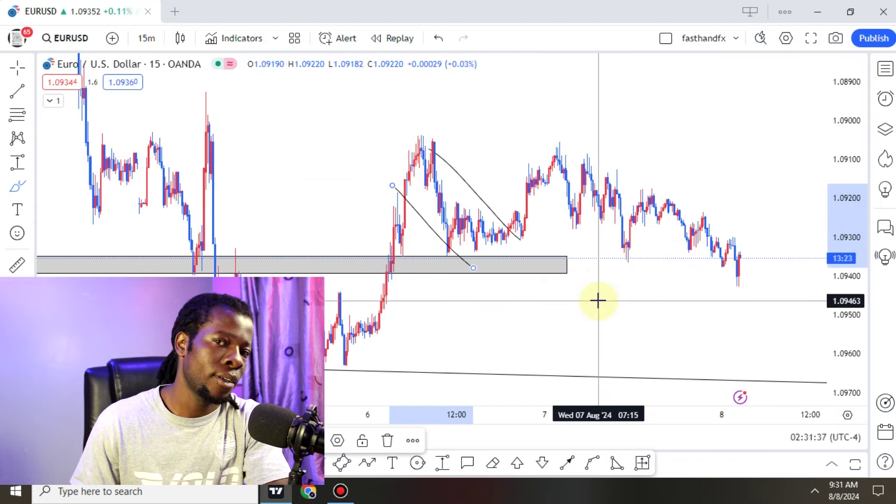
{"action": "mouse_move", "coordinate": [482, 268]}
{"action": "left_mouse_down"}
{"action": "mouse_move", "coordinate": [540, 160]}
{"action": "mouse_move", "coordinate": [576, 205]}
{"action": "mouse_move", "coordinate": [644, 200]}
{"action": "mouse_move", "coordinate": [695, 234]}
{"action": "left_mouse_up"}
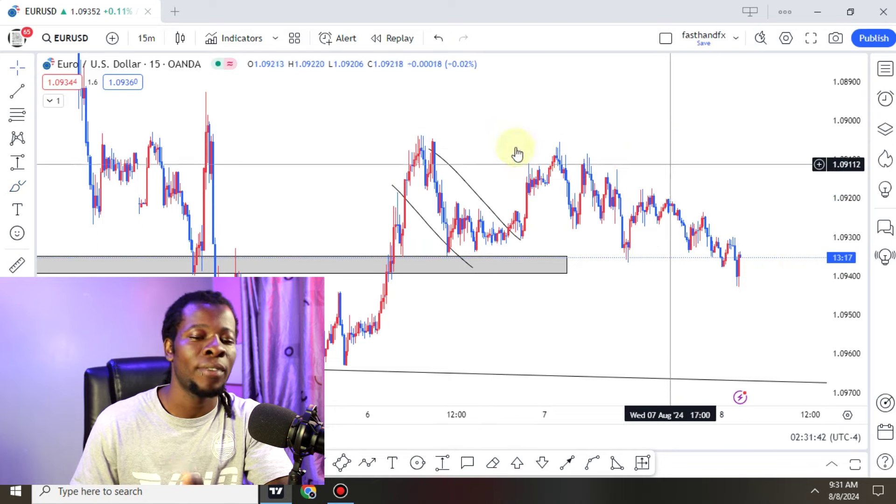
{"action": "left_click", "coordinate": [438, 39]}
{"action": "left_click", "coordinate": [439, 39]}
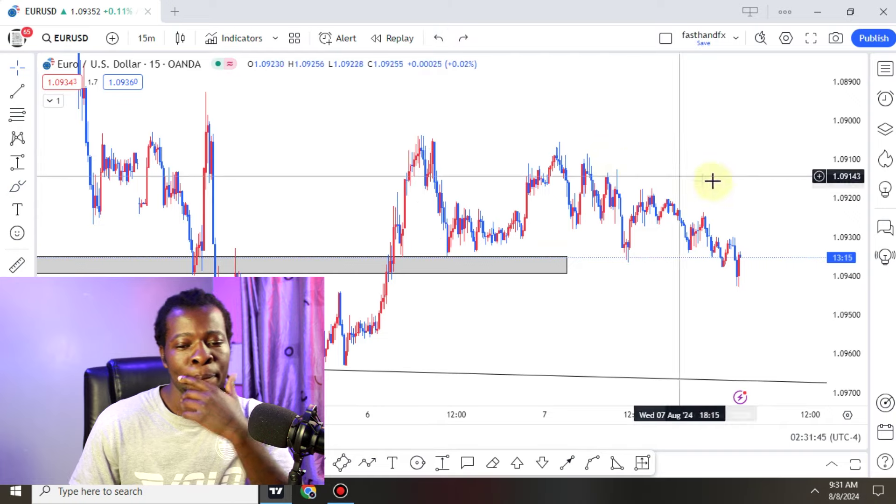
Shorten the upper grey zone so that it ends at about 6 August 03:30
{"action": "left_click_drag", "start_coordinate": [596, 156], "coordinate": [509, 177]}
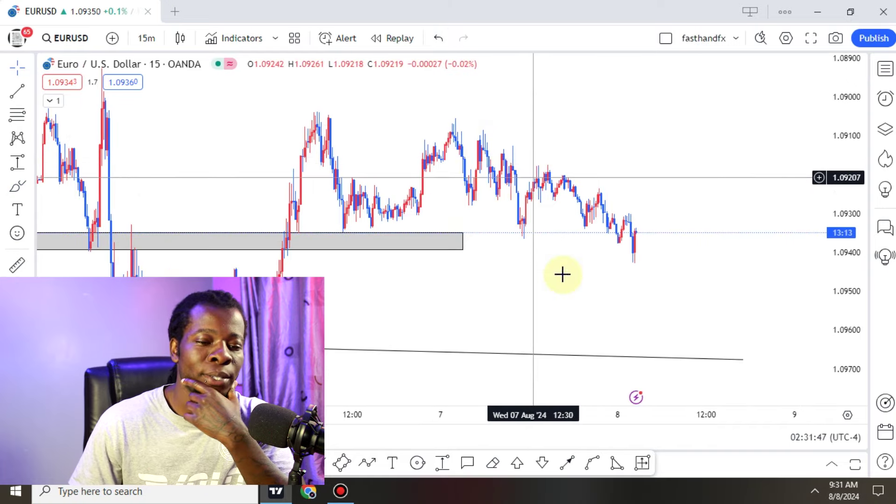
{"action": "scroll", "coordinate": [571, 262], "scroll_direction": "down", "scroll_amount": 3}
{"action": "left_click_drag", "start_coordinate": [562, 240], "coordinate": [434, 241]}
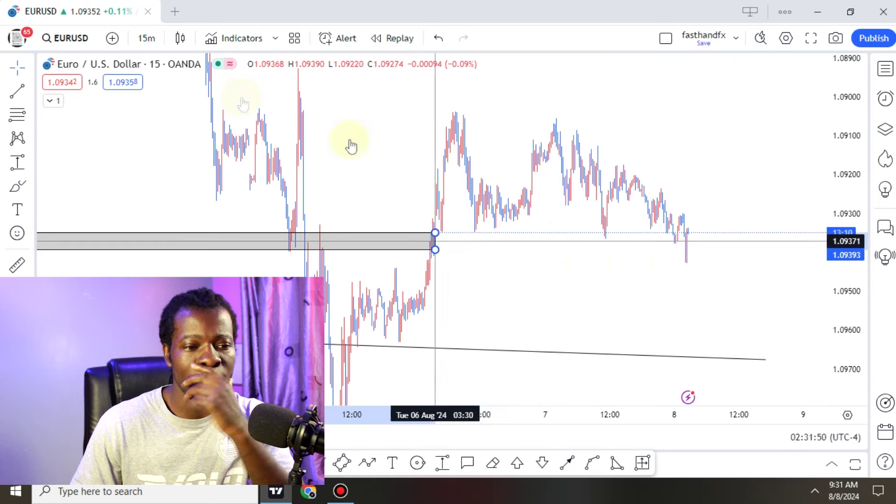
Switch to the 1-hour interval and extend the lower grey zone past the current price to about 12 August
{"action": "left_click", "coordinate": [145, 38]}
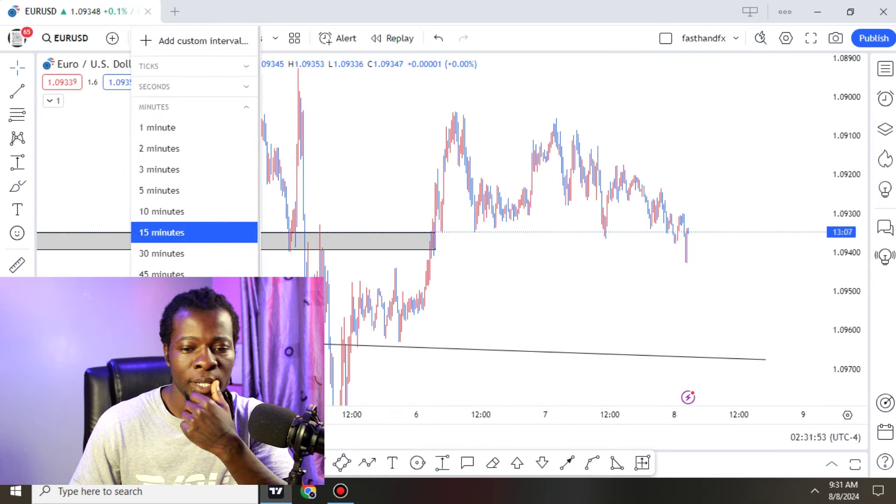
{"action": "left_click", "coordinate": [161, 316]}
{"action": "scroll", "coordinate": [583, 285], "scroll_direction": "down", "scroll_amount": 4}
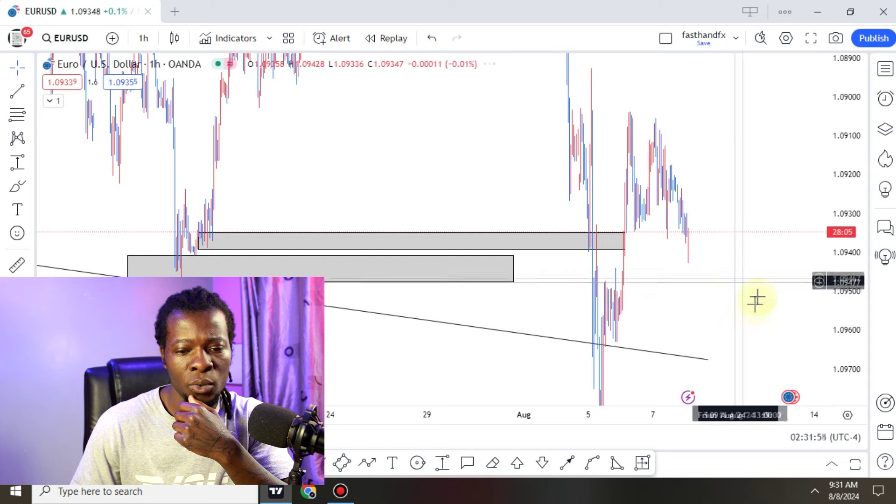
{"action": "left_click_drag", "start_coordinate": [513, 270], "coordinate": [748, 272]}
{"action": "left_click", "coordinate": [634, 309]}
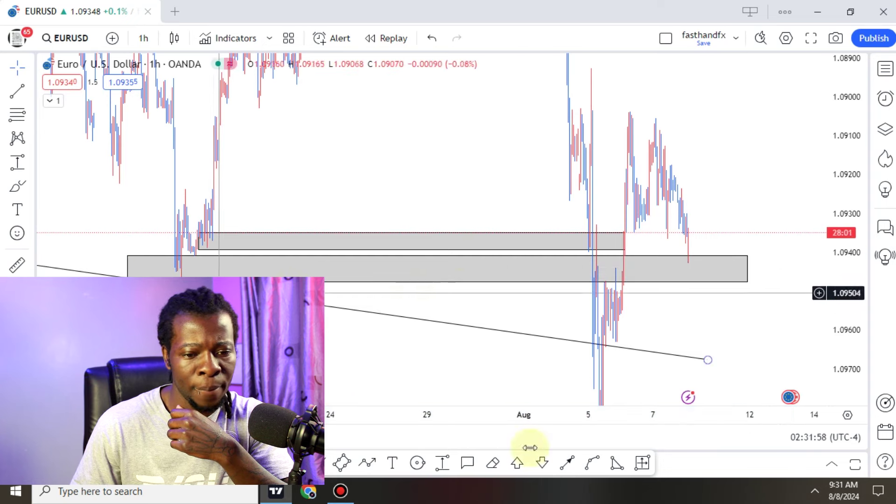
Erase the thinner grey zone just above the extended one and frame the latest candles around the remaining zone
{"action": "left_click", "coordinate": [493, 462]}
{"action": "left_click", "coordinate": [409, 241]}
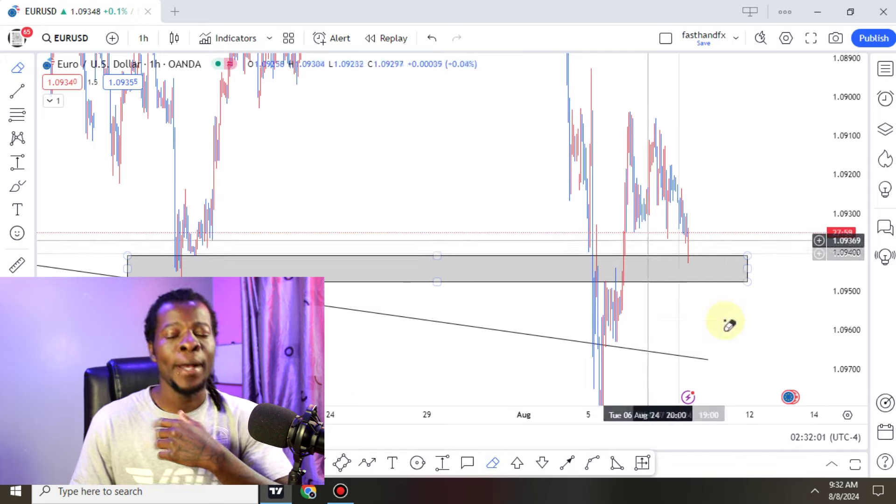
{"action": "scroll", "coordinate": [724, 320], "scroll_direction": "up", "scroll_amount": 3}
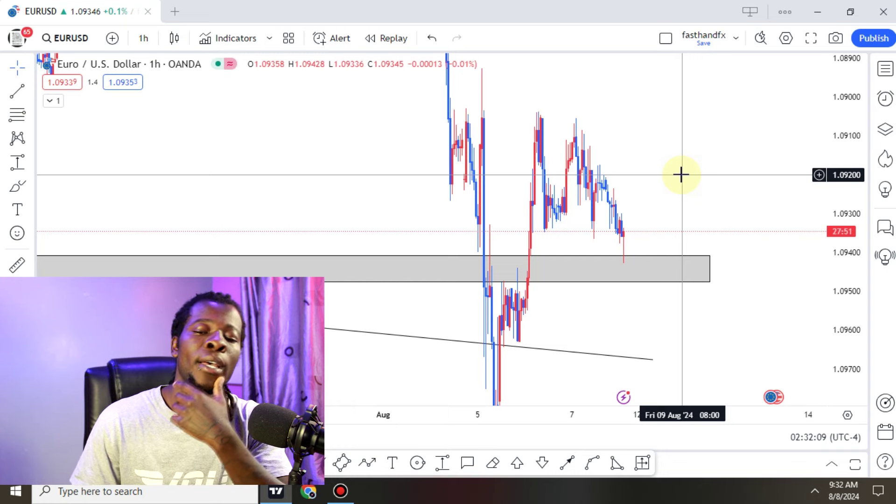
{"action": "left_click_drag", "start_coordinate": [851, 174], "coordinate": [840, 275]}
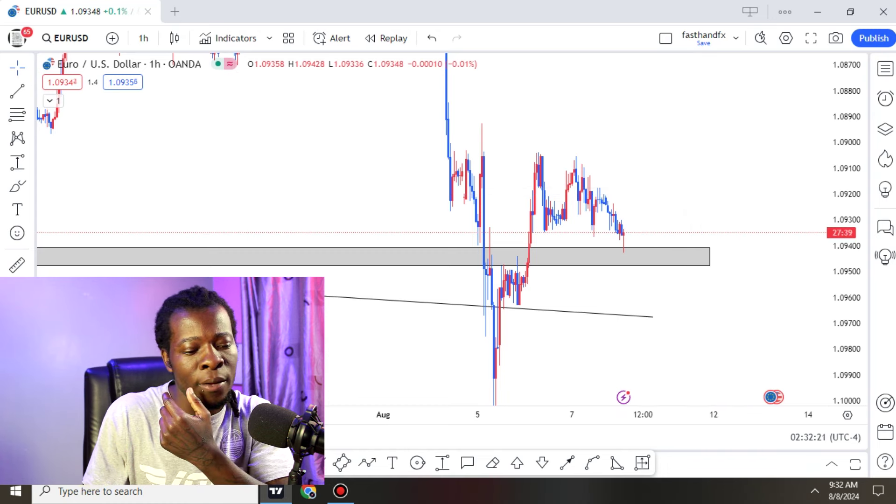
Switch to the 15-minute interval and draw a falling trendline along the highs from 7 August 01:45 at 1.09055 to 8 August 10:45 at 1.09356
{"action": "left_click", "coordinate": [145, 40]}
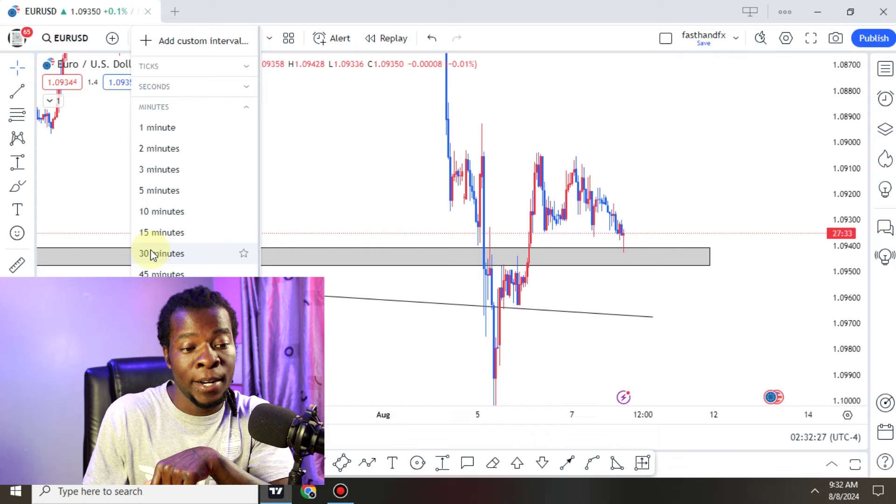
{"action": "left_click", "coordinate": [150, 242]}
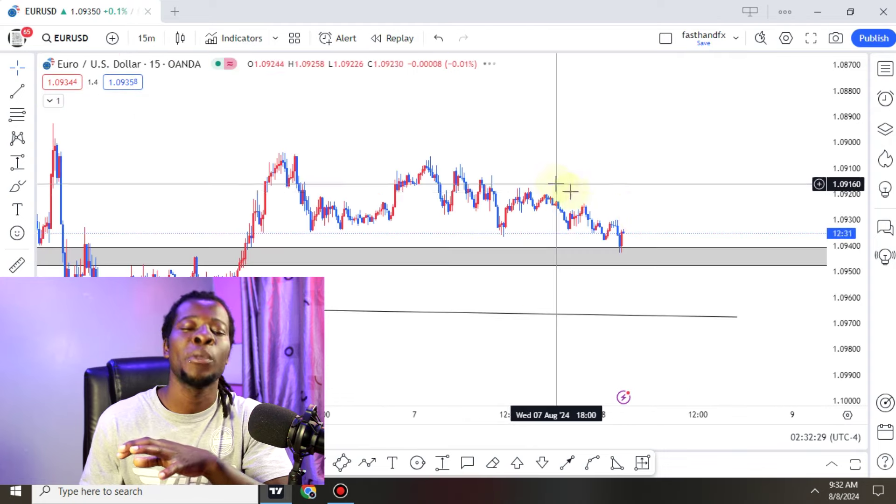
{"action": "scroll", "coordinate": [674, 210], "scroll_direction": "down", "scroll_amount": 3}
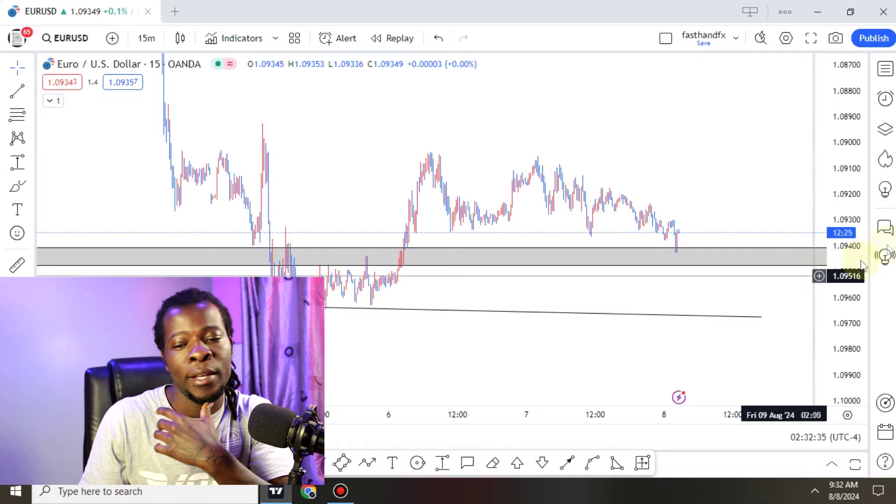
{"action": "left_click_drag", "start_coordinate": [844, 310], "coordinate": [842, 226]}
{"action": "scroll", "coordinate": [794, 193], "scroll_direction": "up", "scroll_amount": 3}
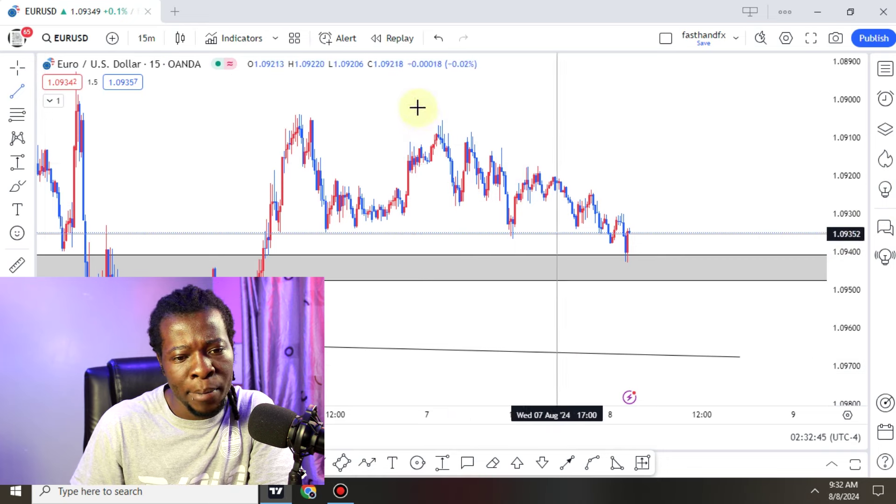
{"action": "left_click", "coordinate": [439, 121]}
{"action": "left_click", "coordinate": [681, 235]}
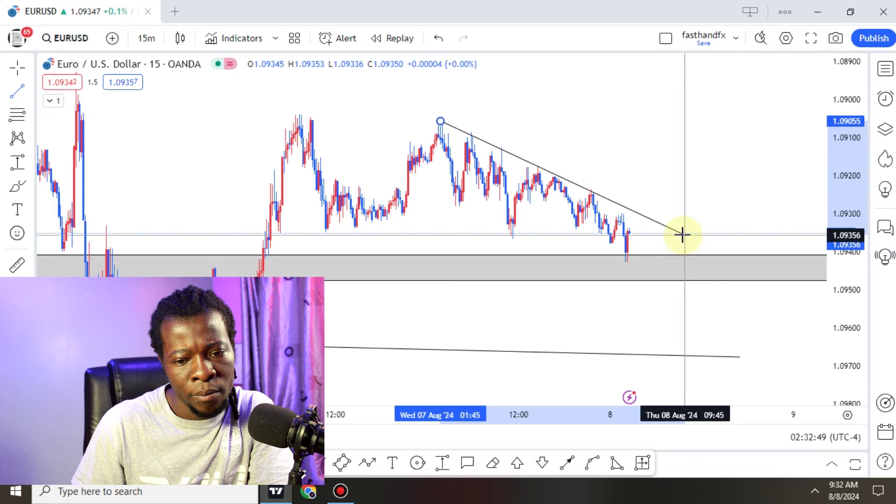
{"action": "left_click", "coordinate": [692, 234]}
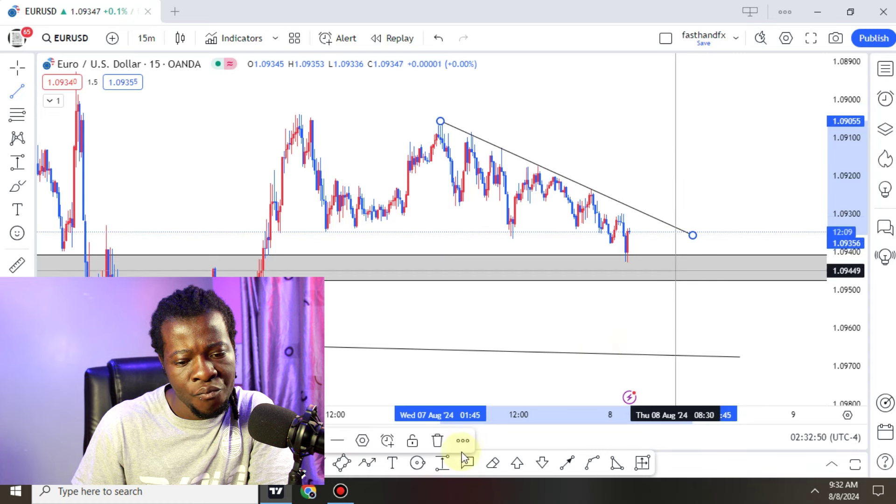
Clone the falling trendline and place the copy along the lows to form a descending channel
{"action": "left_click", "coordinate": [462, 441]}
{"action": "left_click", "coordinate": [493, 417]}
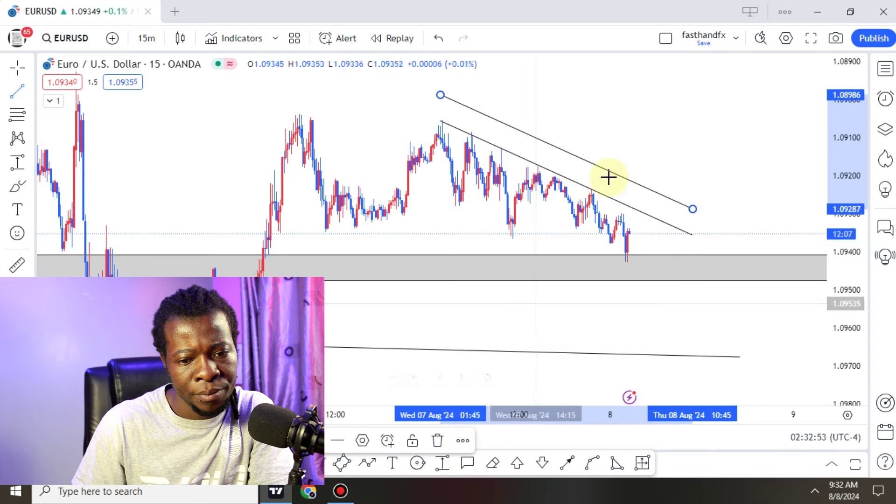
{"action": "mouse_move", "coordinate": [574, 155]}
{"action": "left_mouse_down"}
{"action": "mouse_move", "coordinate": [528, 238]}
{"action": "mouse_move", "coordinate": [513, 238]}
{"action": "mouse_move", "coordinate": [524, 246]}
{"action": "left_mouse_up"}
{"action": "scroll", "coordinate": [715, 130], "scroll_direction": "down", "scroll_amount": 5}
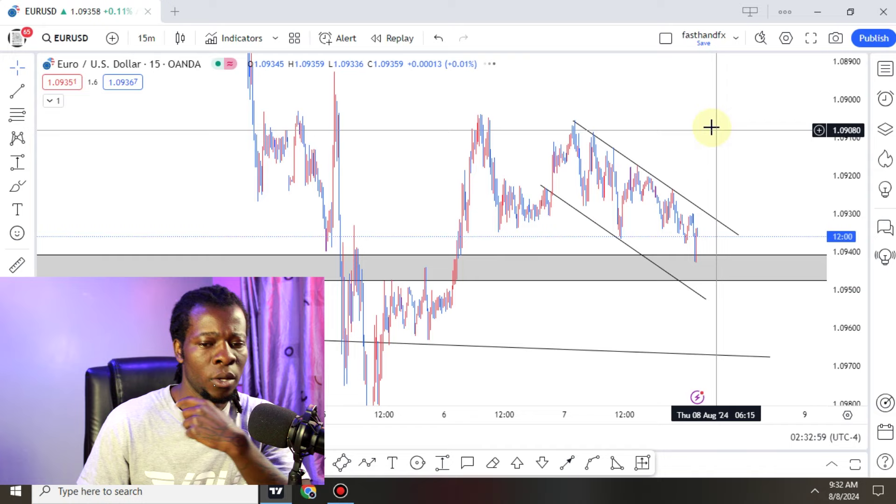
{"action": "scroll", "coordinate": [712, 127], "scroll_direction": "up", "scroll_amount": 3}
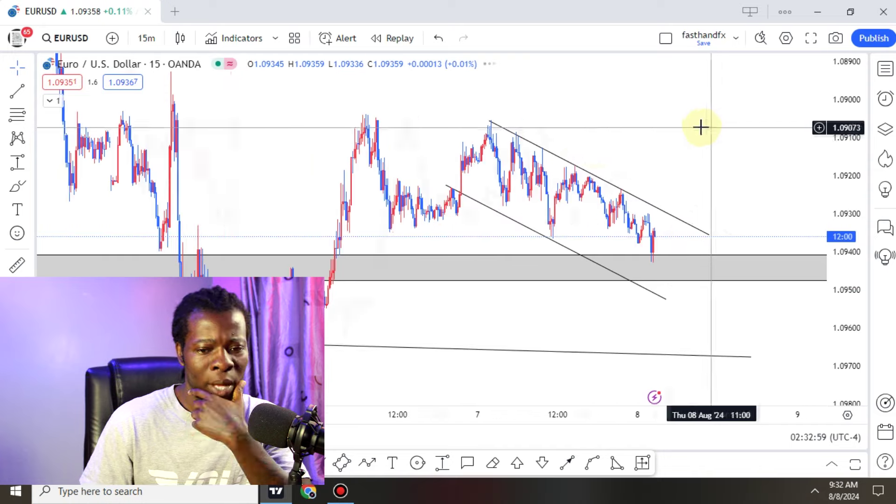
Switch to the 5-minute interval and examine price inside the descending channel against the grey zone
{"action": "left_click", "coordinate": [147, 39]}
{"action": "left_click", "coordinate": [163, 190]}
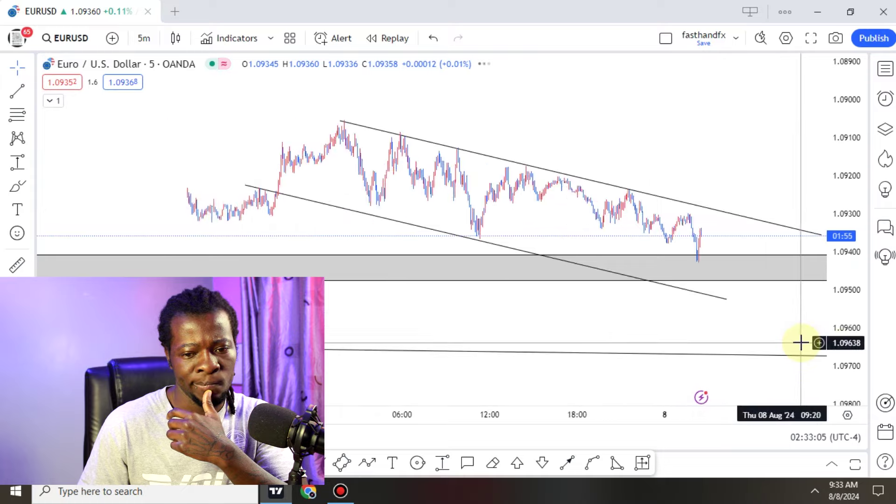
{"action": "scroll", "coordinate": [801, 342], "scroll_direction": "up", "scroll_amount": 3}
{"action": "left_click_drag", "start_coordinate": [848, 224], "coordinate": [848, 177]}
{"action": "scroll", "coordinate": [712, 187], "scroll_direction": "down", "scroll_amount": 8}
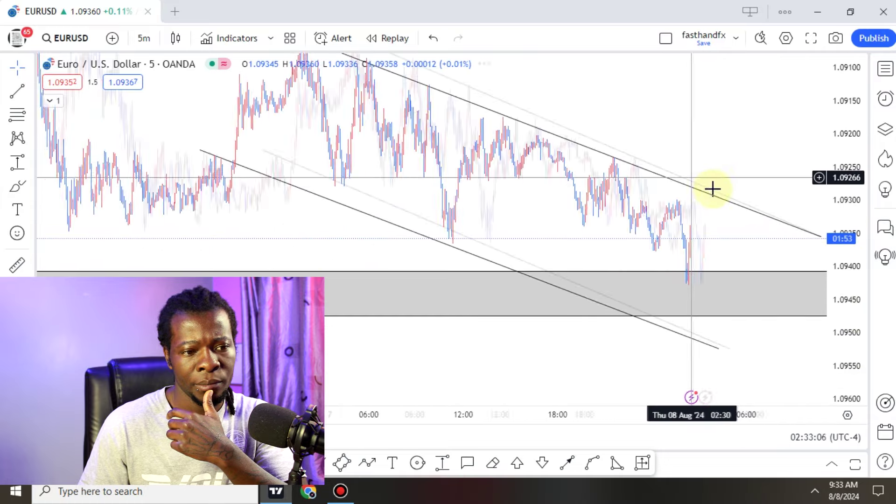
{"action": "scroll", "coordinate": [745, 178], "scroll_direction": "down", "scroll_amount": 3}
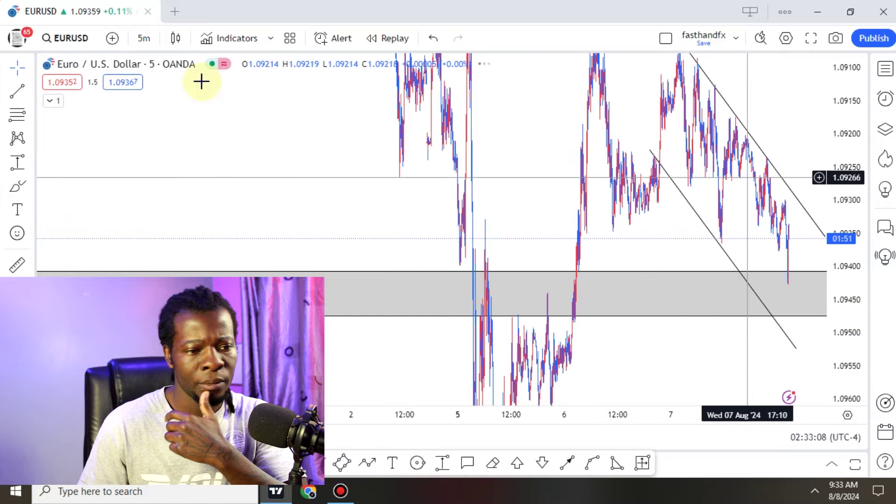
Switch to the 4-hour interval and frame the July and August price action around the descending channel and grey zones
{"action": "left_click", "coordinate": [144, 38]}
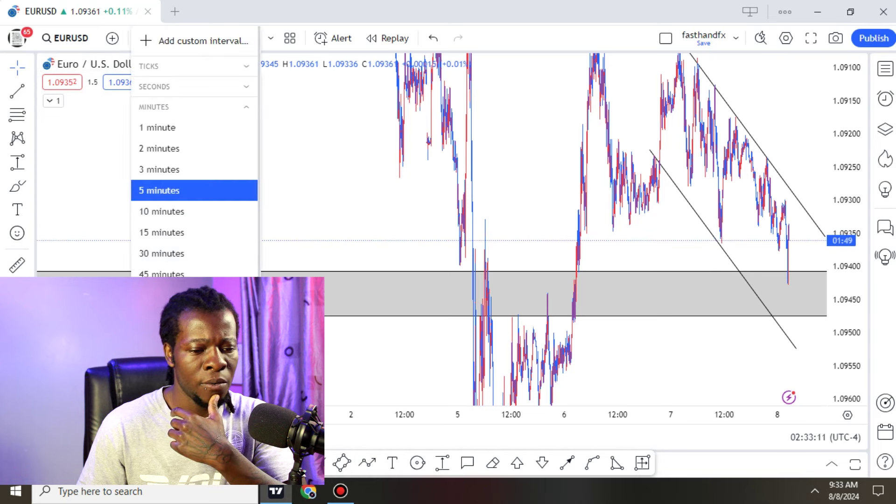
{"action": "left_click", "coordinate": [410, 376]}
{"action": "left_click", "coordinate": [513, 348]}
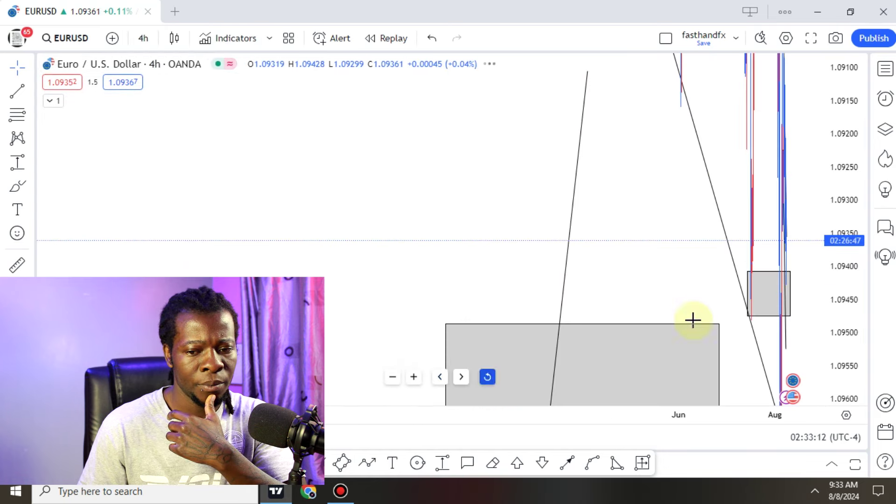
{"action": "left_click_drag", "start_coordinate": [859, 241], "coordinate": [859, 205]}
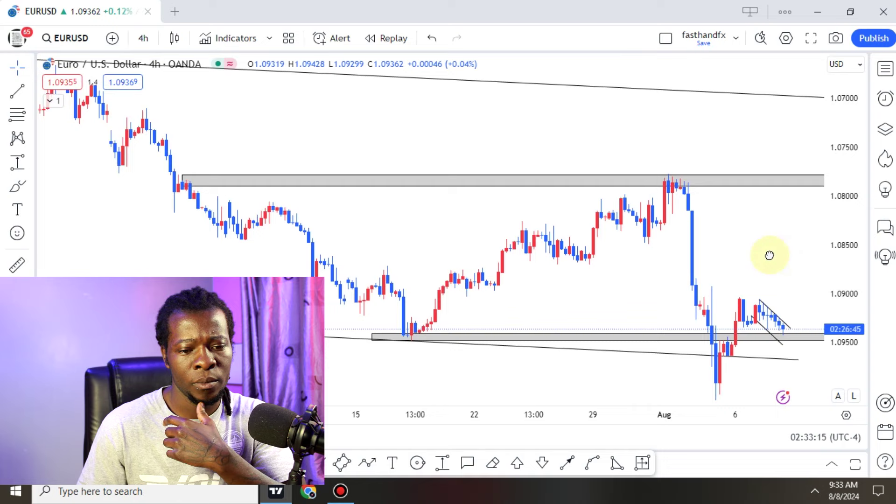
{"action": "left_click_drag", "start_coordinate": [778, 265], "coordinate": [603, 173]}
Erase both lines of the small descending channel and turn the inverted price scale back to normal
{"action": "left_click", "coordinate": [492, 465]}
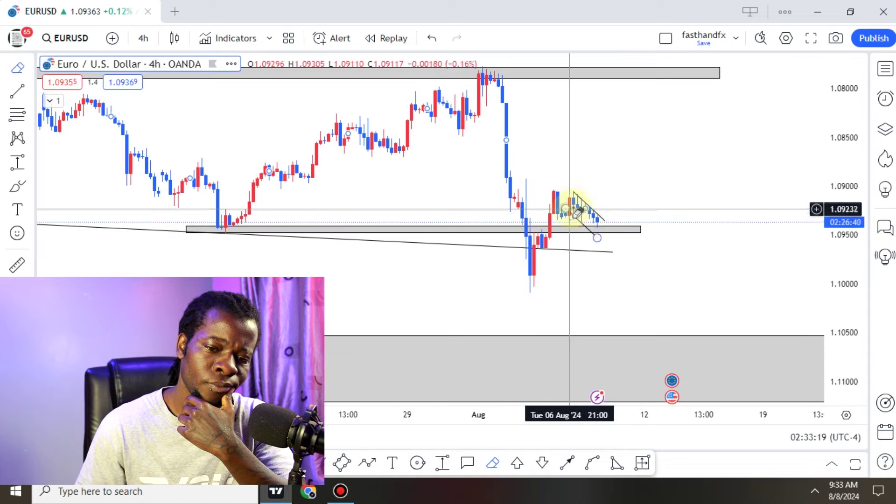
{"action": "left_click", "coordinate": [581, 211]}
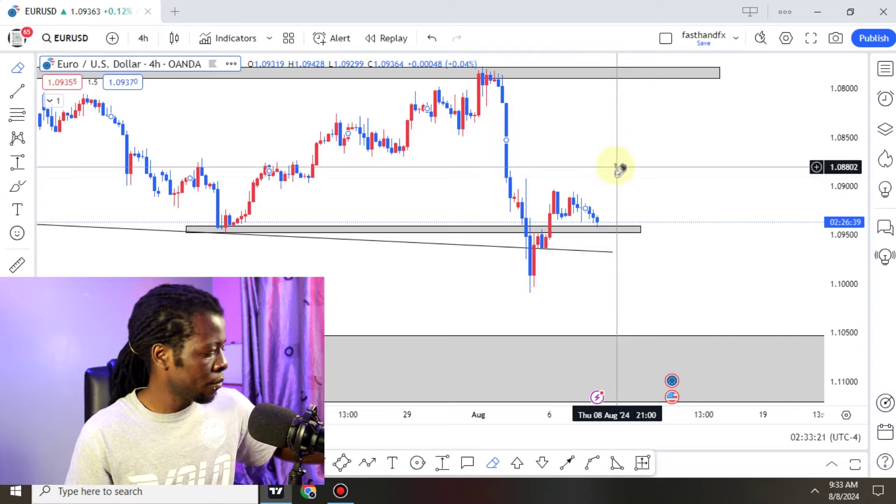
{"action": "key", "text": "alt+i"}
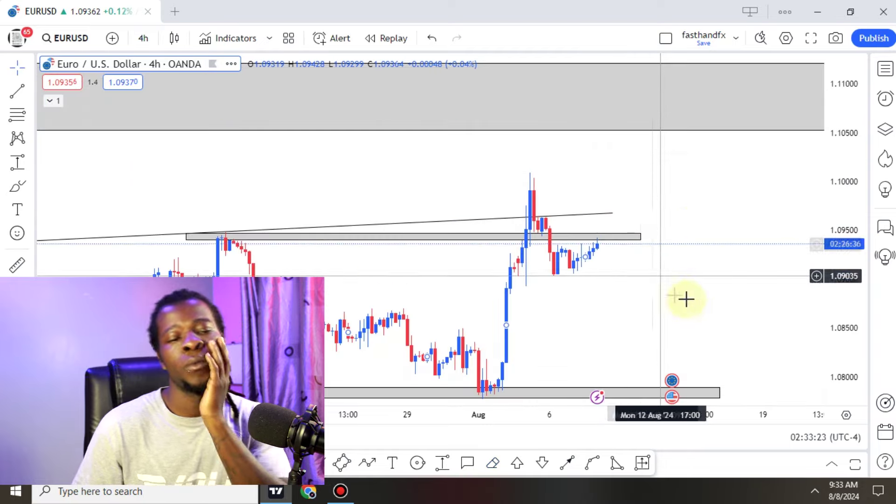
Measure the price distance from just beneath the thin upper grey zone down to the lower grey zone on the 4-hour chart
{"action": "scroll", "coordinate": [732, 298], "scroll_direction": "down", "scroll_amount": 4}
{"action": "left_click_drag", "start_coordinate": [736, 305], "coordinate": [708, 252]}
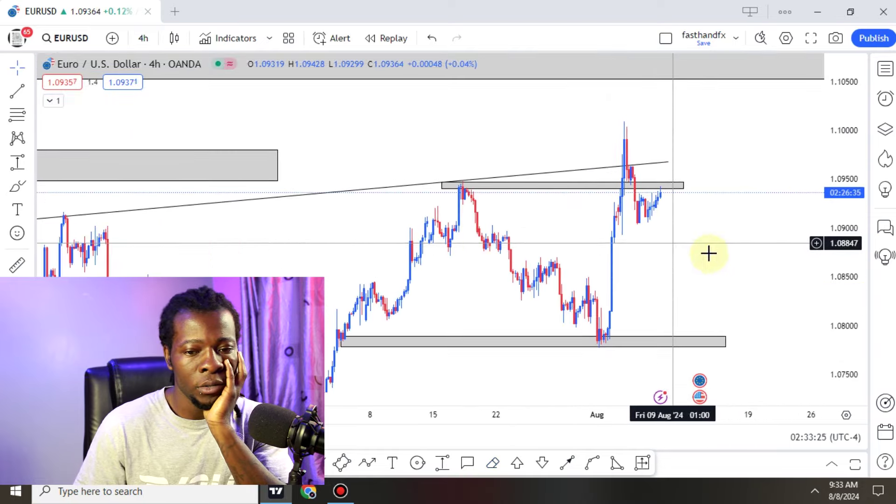
{"action": "scroll", "coordinate": [632, 250], "scroll_direction": "up", "scroll_amount": 1}
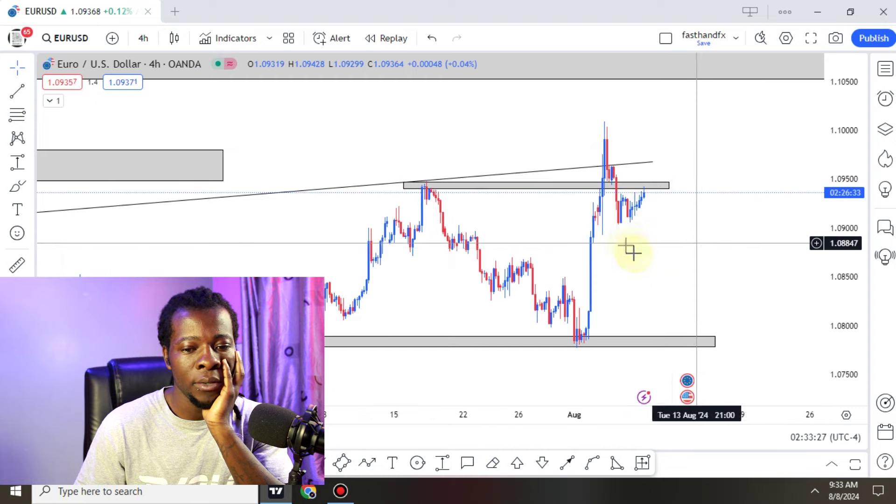
{"action": "scroll", "coordinate": [640, 225], "scroll_direction": "up", "scroll_amount": 1}
{"action": "scroll", "coordinate": [619, 219], "scroll_direction": "up", "scroll_amount": 1}
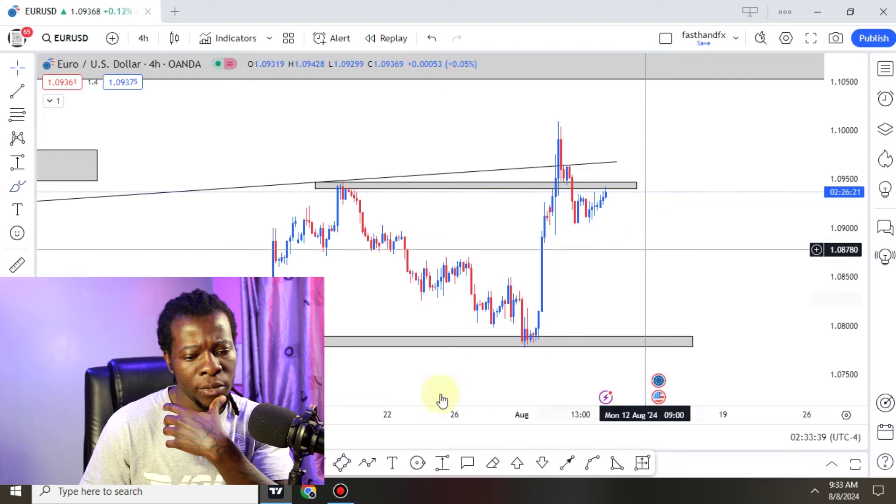
{"action": "key", "text": "Escape"}
{"action": "left_click", "coordinate": [620, 191]}
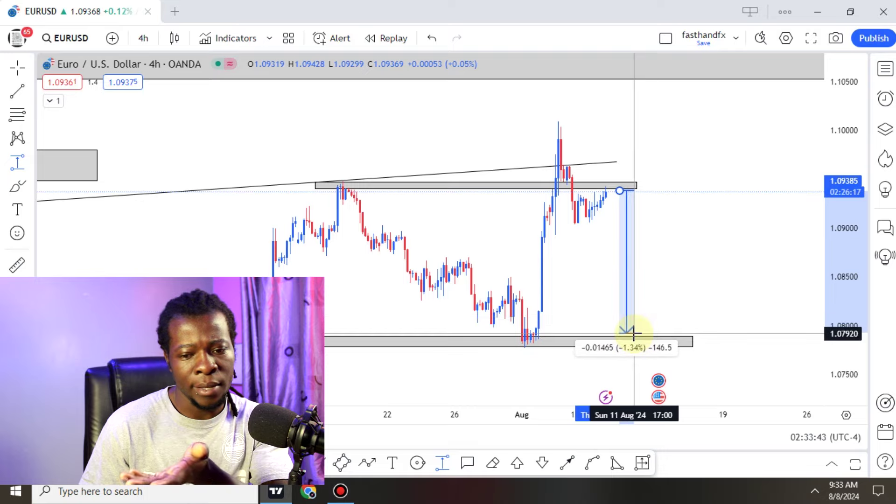
{"action": "scroll", "coordinate": [634, 334], "scroll_direction": "down", "scroll_amount": 5}
{"action": "key", "text": "Escape"}
Switch to the 1-hour interval and frame the recent rise toward the upper grey zone
{"action": "left_click_drag", "start_coordinate": [848, 164], "coordinate": [814, 316]}
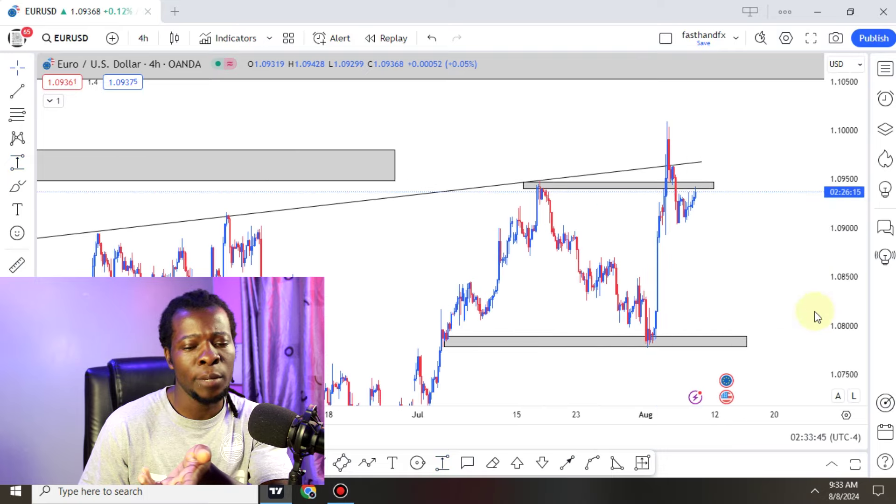
{"action": "left_click_drag", "start_coordinate": [732, 255], "coordinate": [693, 263]}
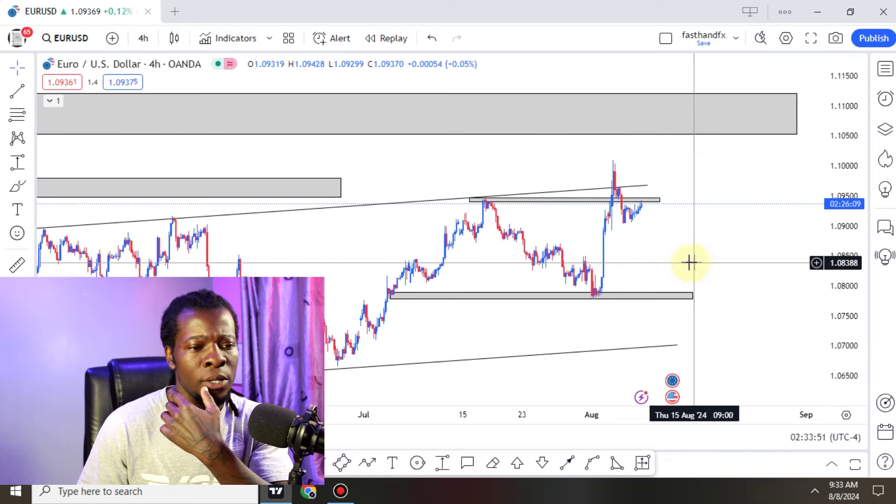
{"action": "left_click", "coordinate": [143, 38]}
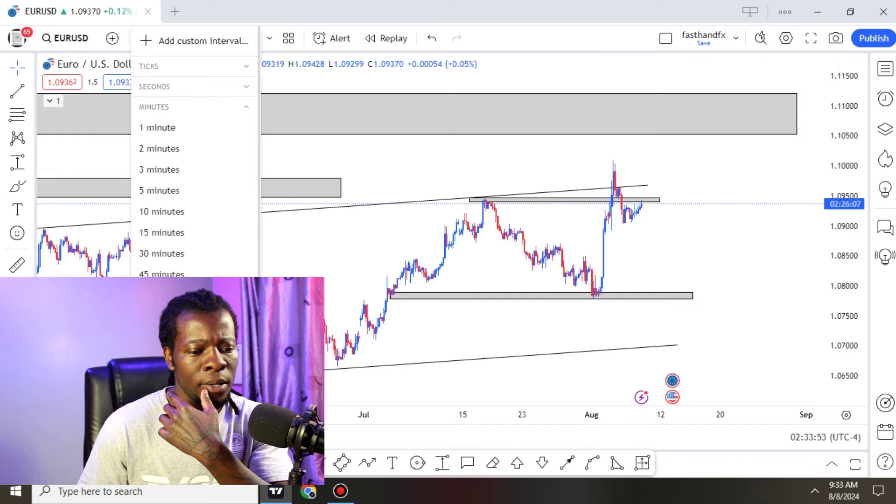
{"action": "left_click", "coordinate": [674, 304]}
{"action": "left_click_drag", "start_coordinate": [842, 365], "coordinate": [840, 132]}
{"action": "left_click_drag", "start_coordinate": [621, 283], "coordinate": [601, 286]}
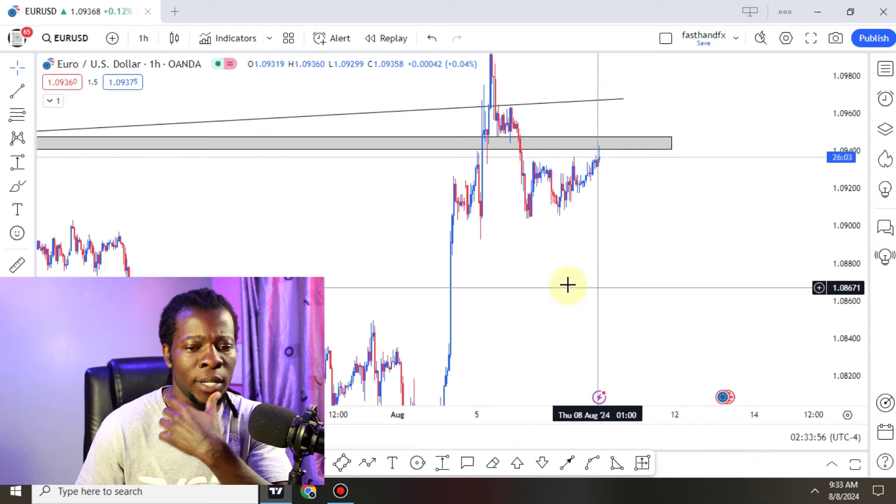
{"action": "scroll", "coordinate": [432, 307], "scroll_direction": "up", "scroll_amount": 3}
Draw a rising trendline over the 6 to 8 August highs and place a cloned copy along the lows to form an ascending channel
{"action": "left_click", "coordinate": [90, 464]}
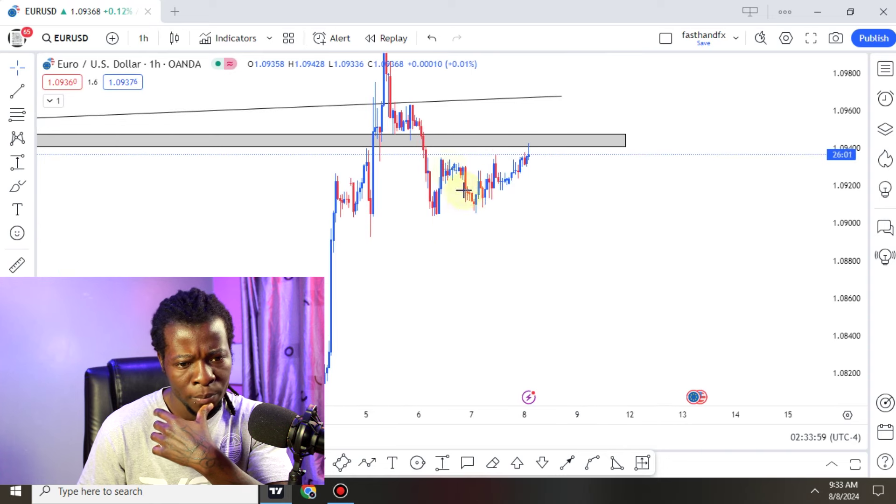
{"action": "left_click", "coordinate": [460, 169]}
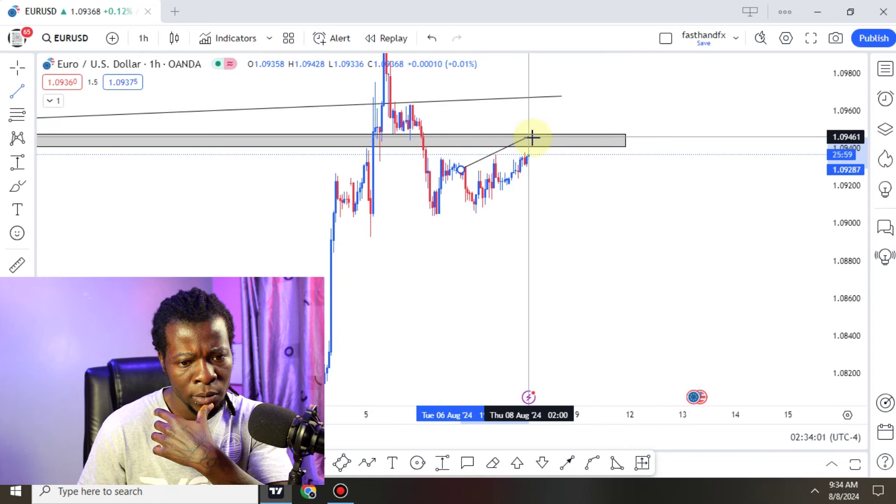
{"action": "left_click", "coordinate": [536, 137]}
{"action": "left_click", "coordinate": [463, 440]}
{"action": "left_click", "coordinate": [477, 414]}
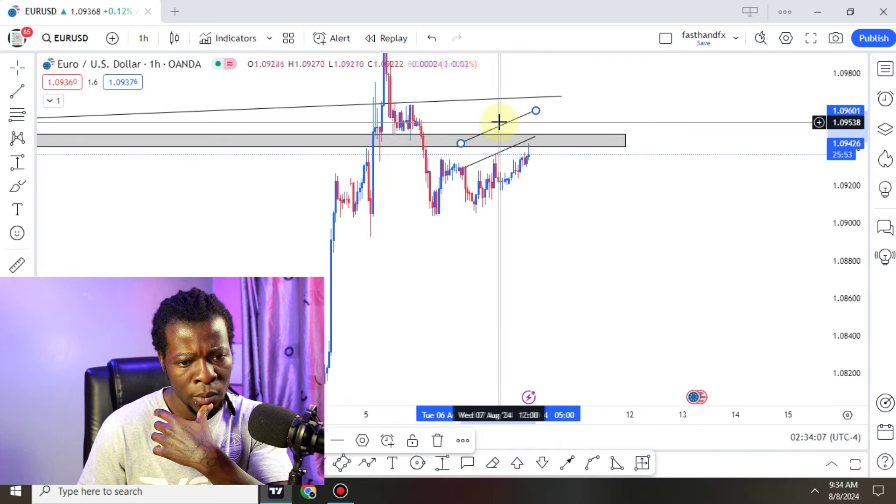
{"action": "mouse_move", "coordinate": [504, 124]}
{"action": "left_mouse_down"}
{"action": "mouse_move", "coordinate": [510, 184]}
{"action": "mouse_move", "coordinate": [519, 192]}
{"action": "left_mouse_up"}
{"action": "left_click", "coordinate": [630, 246]}
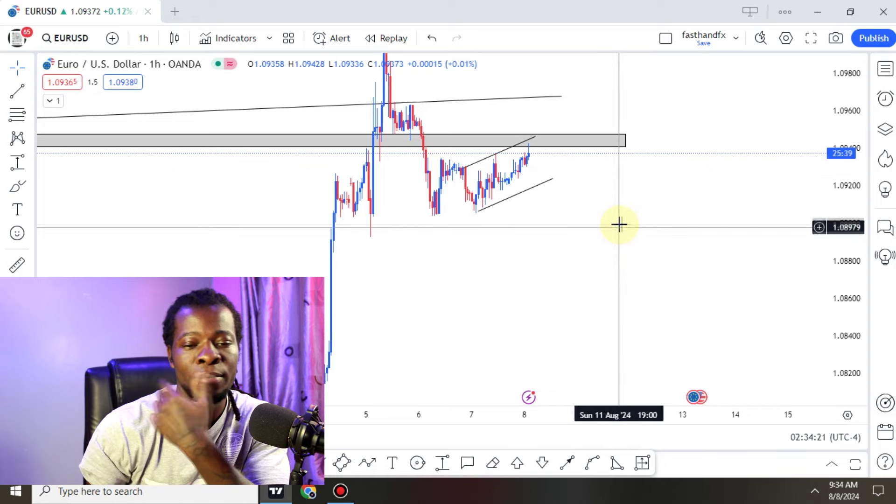
Draw a thin rectangle zone across the August lows from 2 August to 9 August, spanning about 1.09063 to 1.09028
{"action": "left_click_drag", "start_coordinate": [623, 224], "coordinate": [644, 243]}
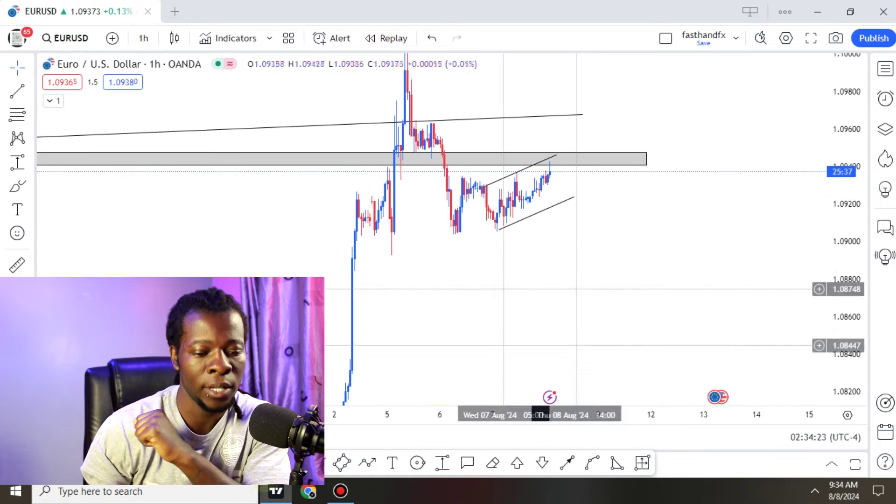
{"action": "key", "text": "alt+shift+r"}
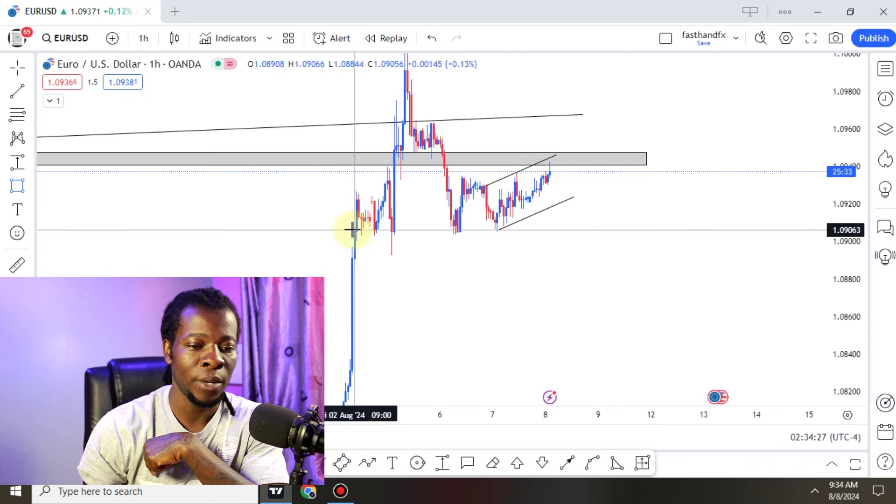
{"action": "left_click", "coordinate": [352, 230]}
{"action": "left_click", "coordinate": [620, 235]}
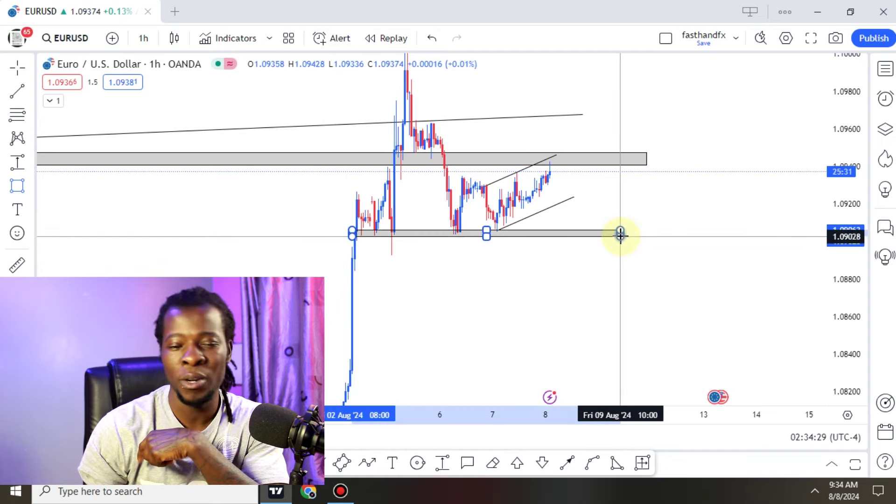
{"action": "left_click", "coordinate": [638, 271]}
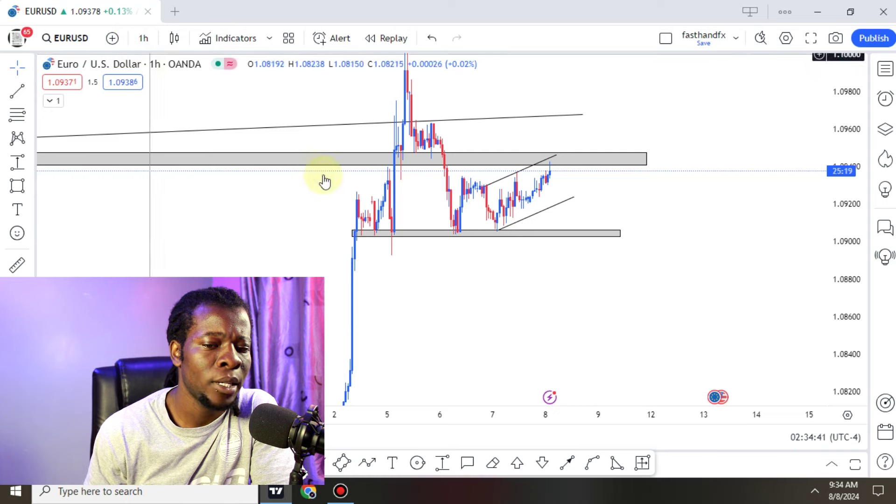
Switch to the 15-minute interval and shift the lower channel line so it starts at the 7 August swing low
{"action": "left_click", "coordinate": [178, 232]}
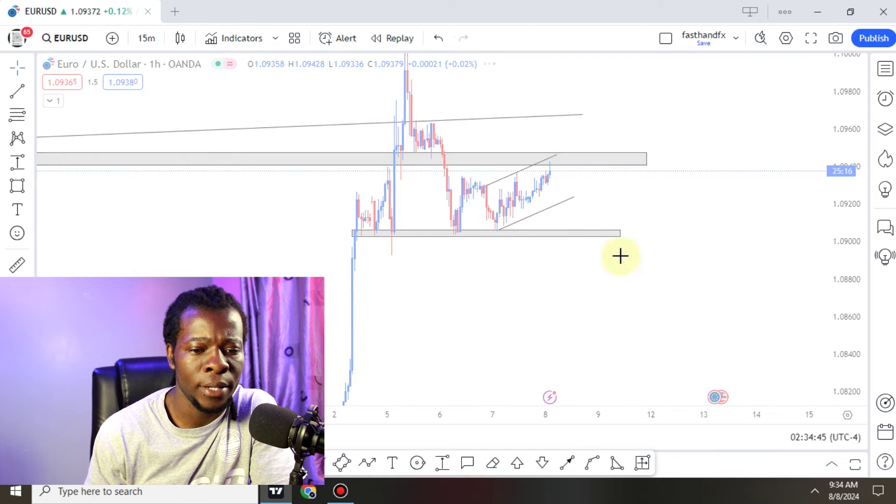
{"action": "left_click_drag", "start_coordinate": [857, 307], "coordinate": [855, 187]}
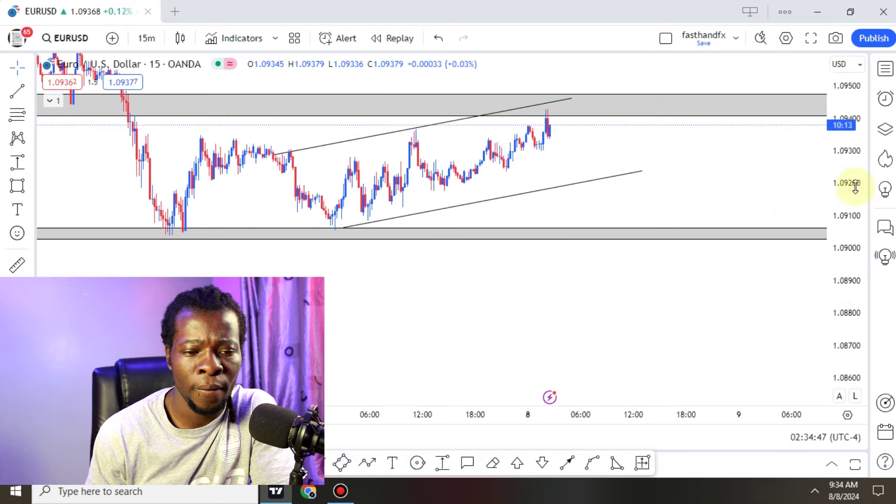
{"action": "left_click_drag", "start_coordinate": [536, 199], "coordinate": [522, 191]}
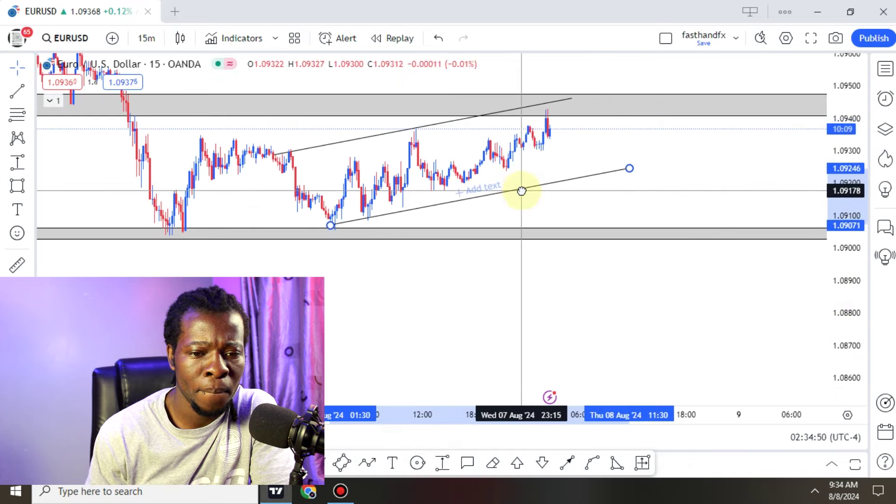
{"action": "left_click", "coordinate": [695, 150]}
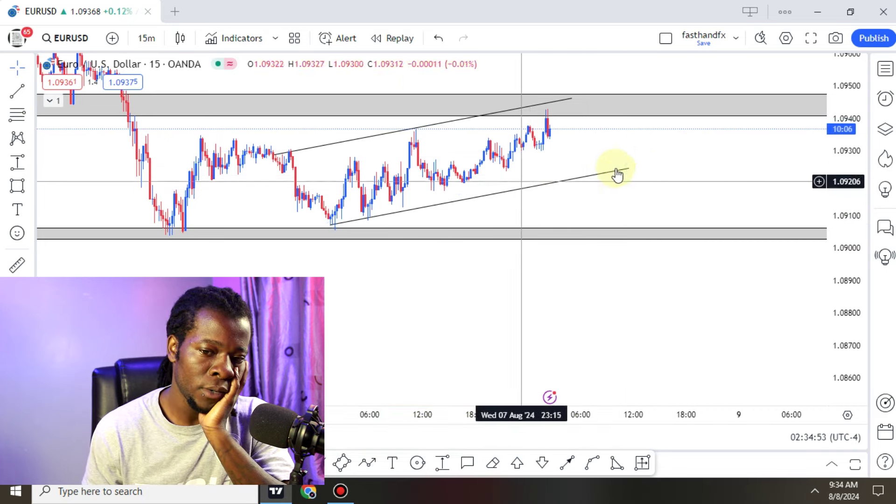
Steepen the lower trendline along the rising lows to form a wedge, anchoring its start at about 1.09052 and extending its far end
{"action": "left_click_drag", "start_coordinate": [628, 174], "coordinate": [640, 130]}
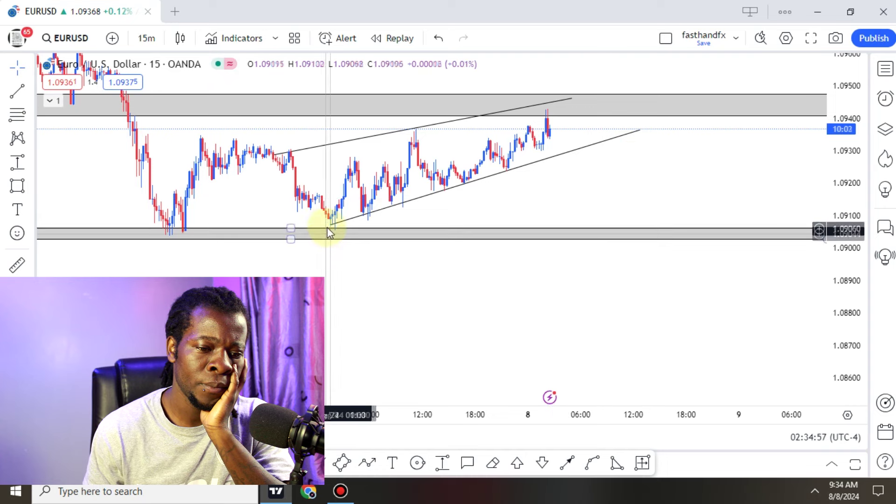
{"action": "left_click_drag", "start_coordinate": [331, 230], "coordinate": [331, 231]}
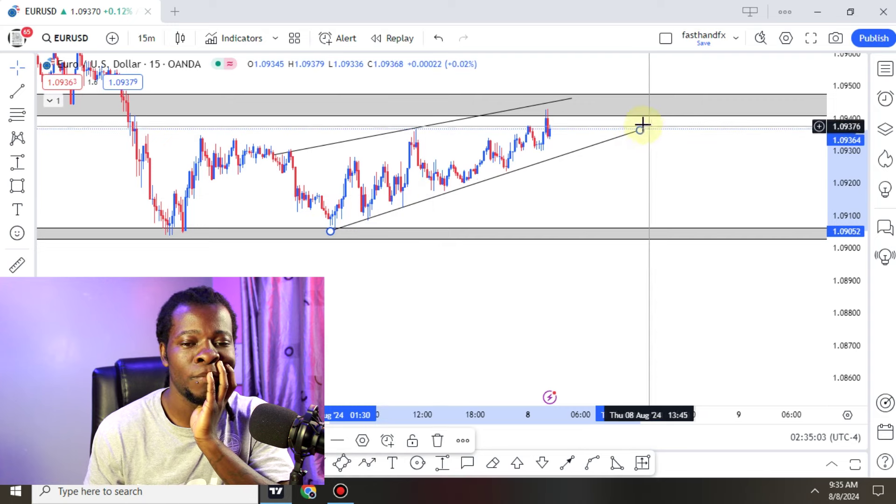
{"action": "left_click_drag", "start_coordinate": [641, 131], "coordinate": [660, 123]}
{"action": "left_click_drag", "start_coordinate": [677, 174], "coordinate": [680, 179]}
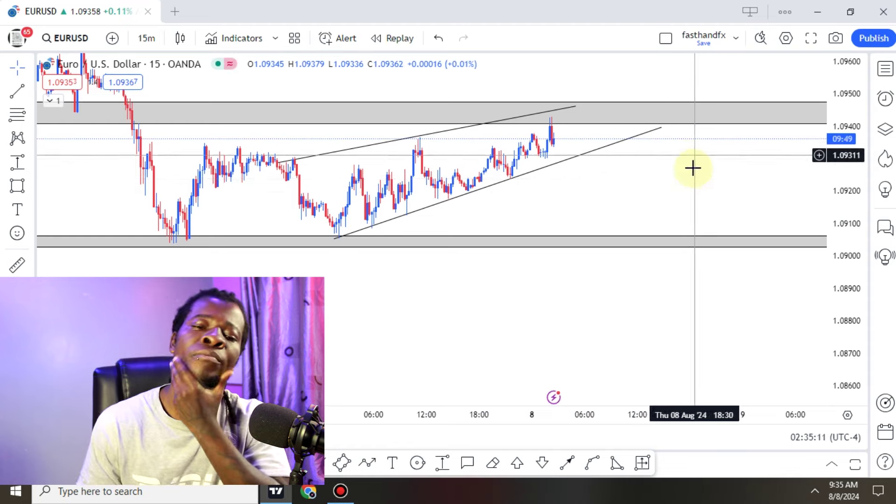
Return to the 1-hour interval and examine the rising wedge between the upper and lower grey zones
{"action": "scroll", "coordinate": [718, 184], "scroll_direction": "down", "scroll_amount": 3}
{"action": "scroll", "coordinate": [722, 182], "scroll_direction": "up", "scroll_amount": 2}
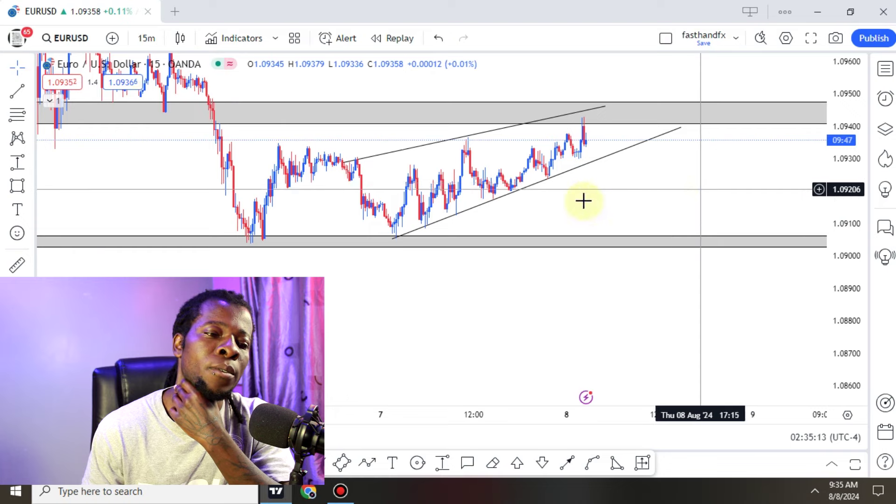
{"action": "left_click_drag", "start_coordinate": [582, 200], "coordinate": [538, 208]}
{"action": "left_click", "coordinate": [146, 37]}
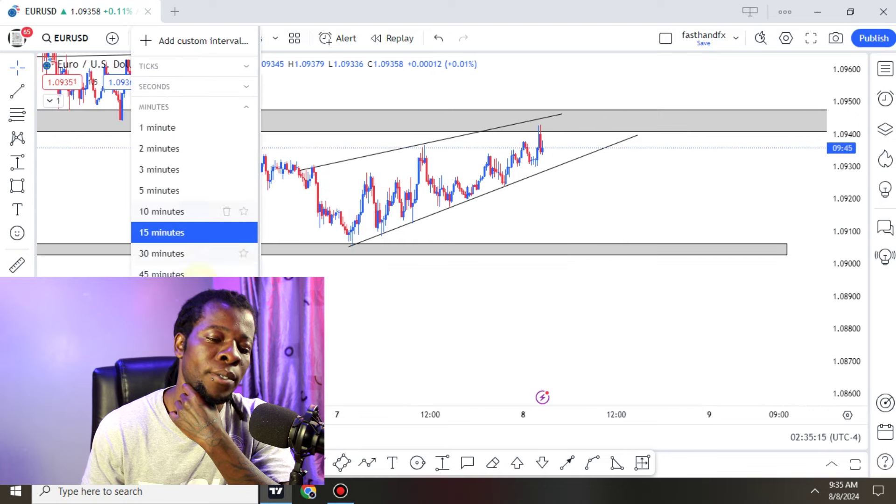
{"action": "left_click", "coordinate": [161, 316]}
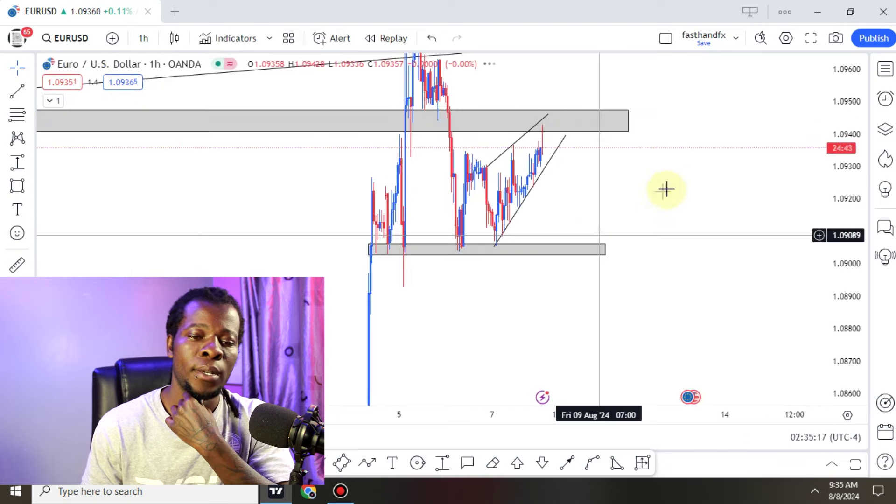
{"action": "left_click_drag", "start_coordinate": [832, 91], "coordinate": [582, 256]}
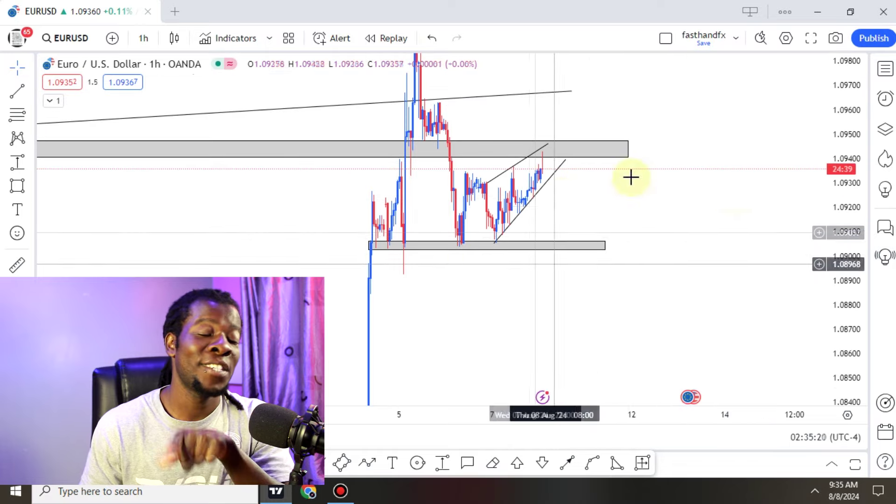
Load EURNZD from the watchlist and erase the older falling trendline that runs into the grey zone in early August
{"action": "left_click", "coordinate": [885, 69]}
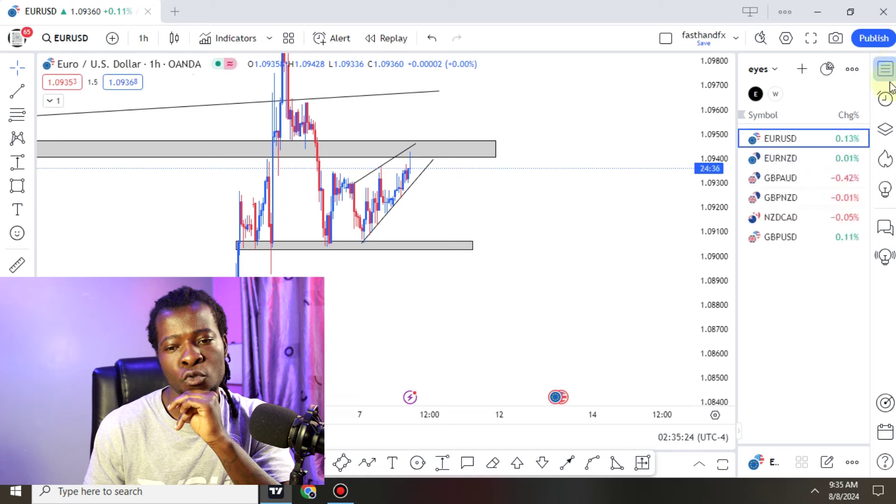
{"action": "left_click", "coordinate": [798, 166]}
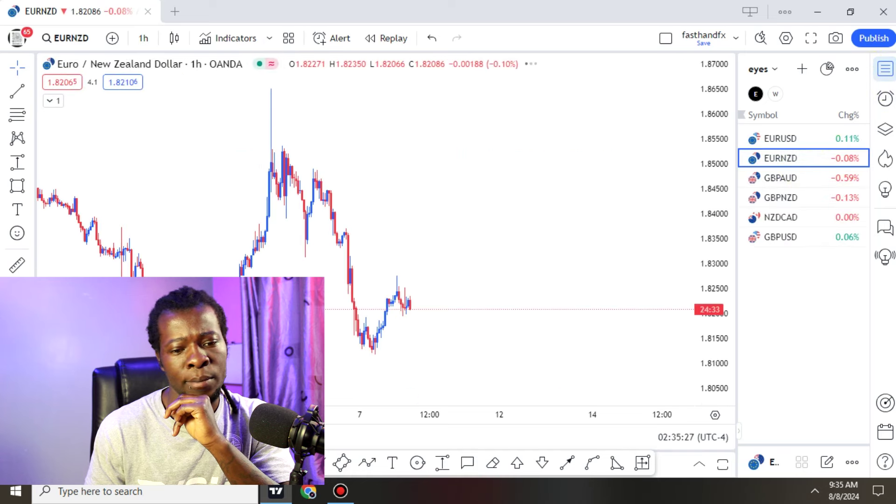
{"action": "left_click", "coordinate": [885, 69]}
{"action": "left_click_drag", "start_coordinate": [656, 242], "coordinate": [693, 171]}
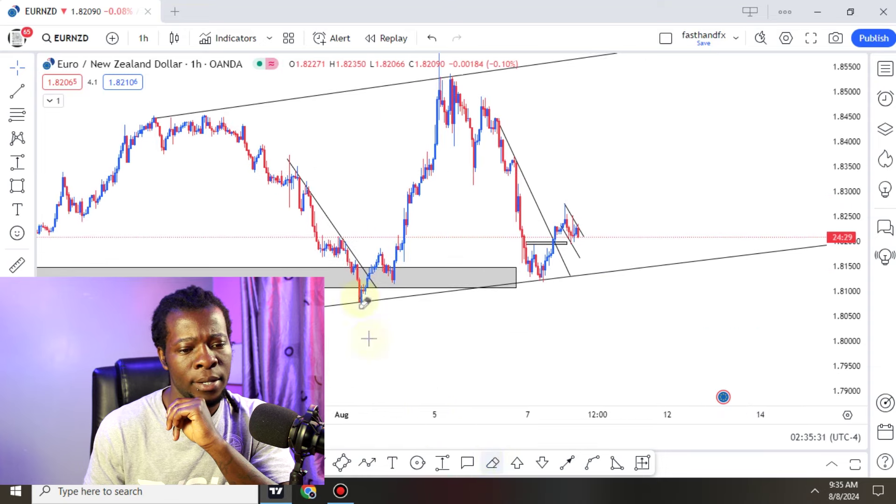
{"action": "left_click", "coordinate": [344, 241]}
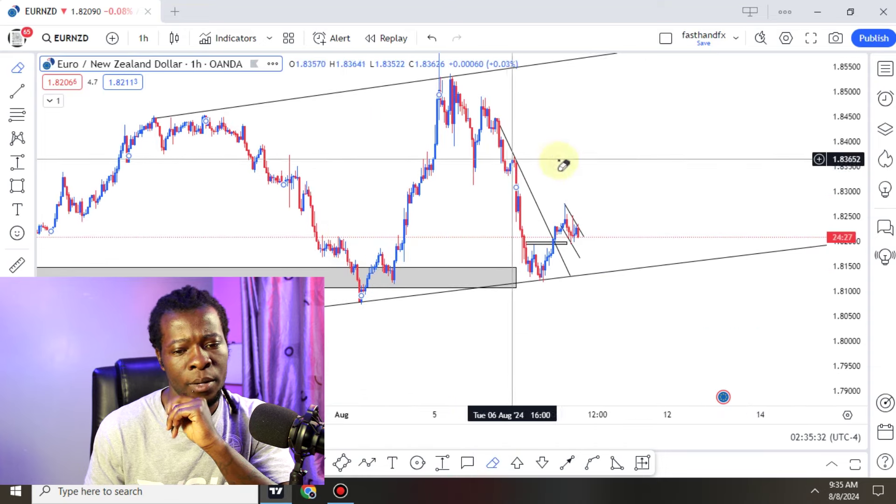
{"action": "scroll", "coordinate": [574, 176], "scroll_direction": "up", "scroll_amount": 2}
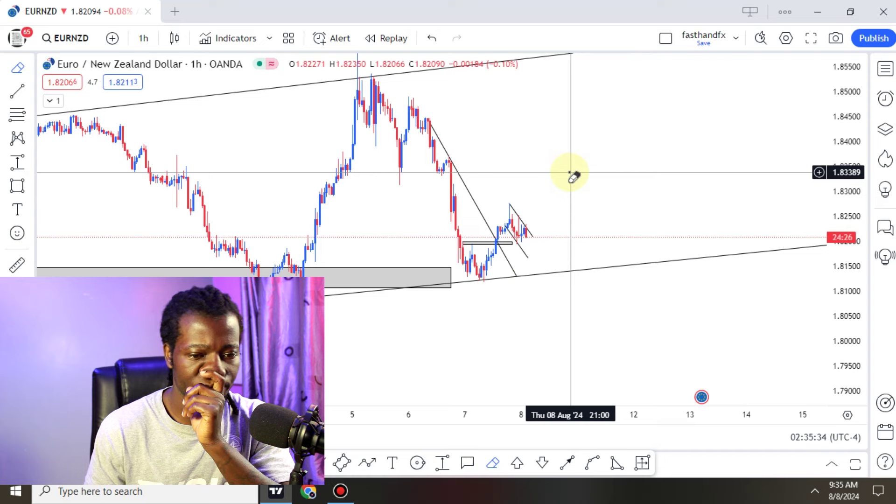
Switch EURNZD to the 15-minute interval and examine the small descending channel above the thin grey zone
{"action": "left_click", "coordinate": [143, 37]}
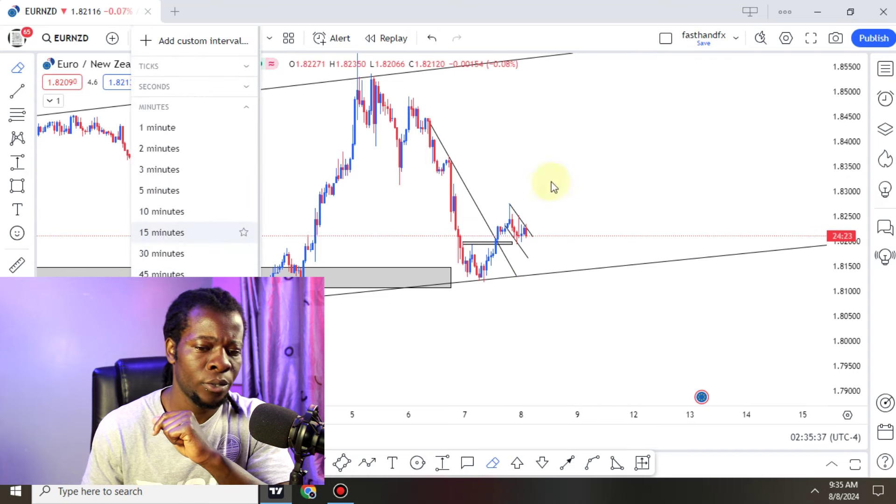
{"action": "left_click_drag", "start_coordinate": [857, 311], "coordinate": [851, 240]}
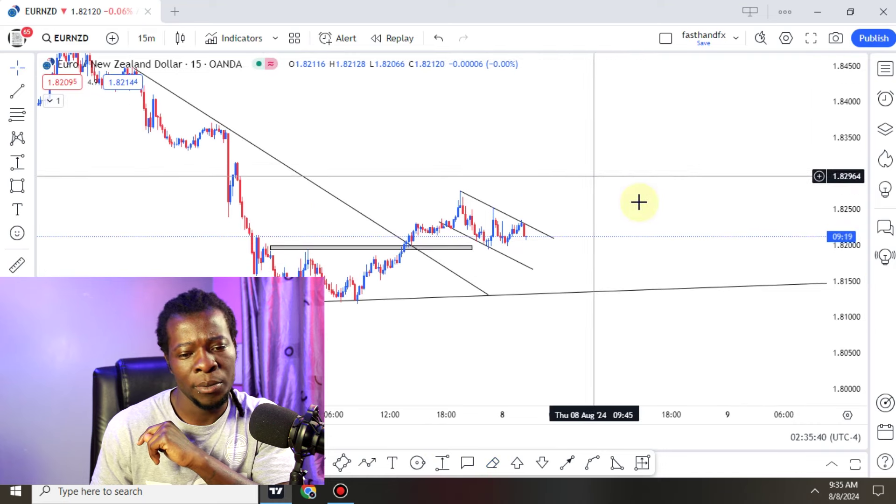
{"action": "scroll", "coordinate": [640, 202], "scroll_direction": "up", "scroll_amount": 2}
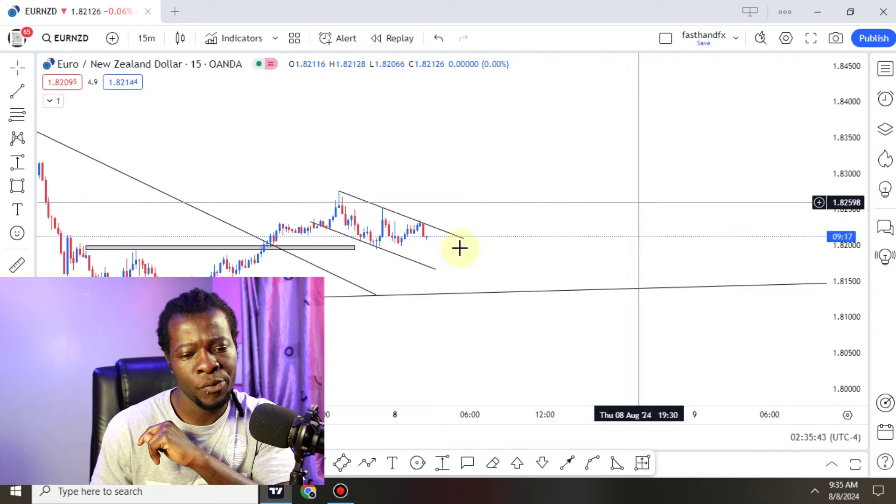
Load GBPUSD from the watchlist and examine its early-August price structure around the grey zones and the short position
{"action": "left_click", "coordinate": [885, 71]}
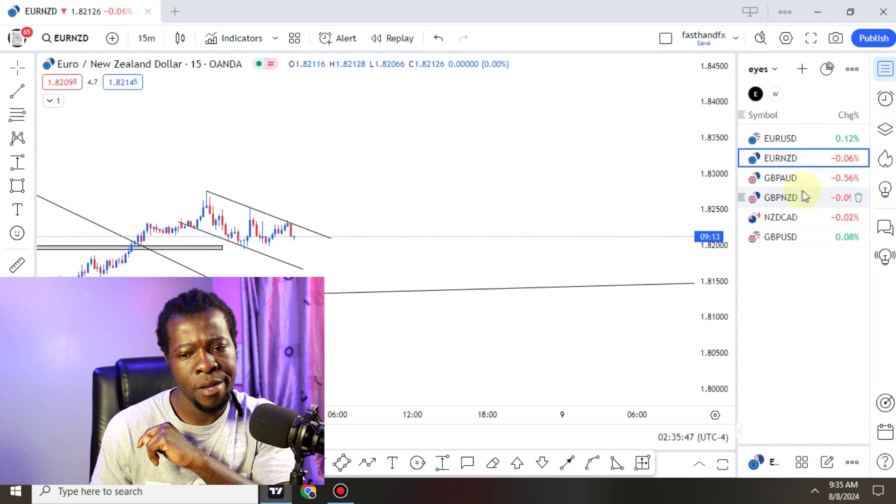
{"action": "left_click", "coordinate": [799, 185]}
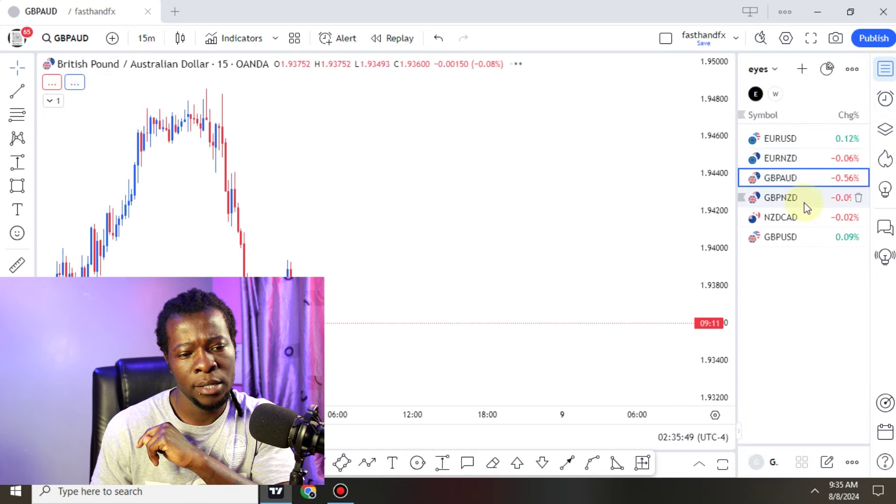
{"action": "left_click", "coordinate": [782, 237]}
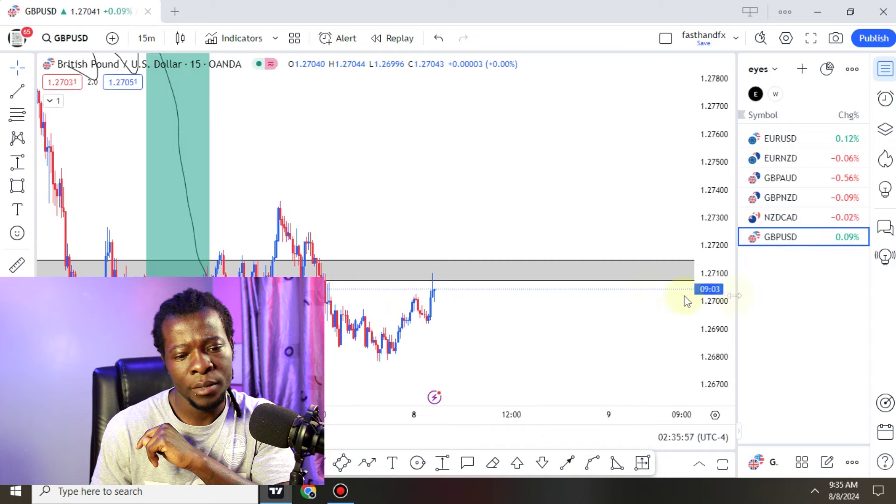
{"action": "scroll", "coordinate": [611, 180], "scroll_direction": "down", "scroll_amount": 5}
{"action": "left_click", "coordinate": [884, 70]}
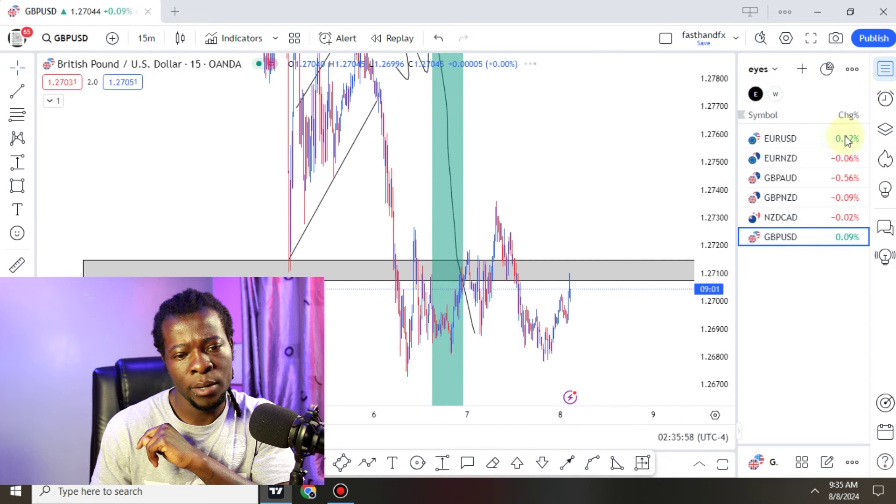
{"action": "scroll", "coordinate": [838, 124], "scroll_direction": "down", "scroll_amount": 3}
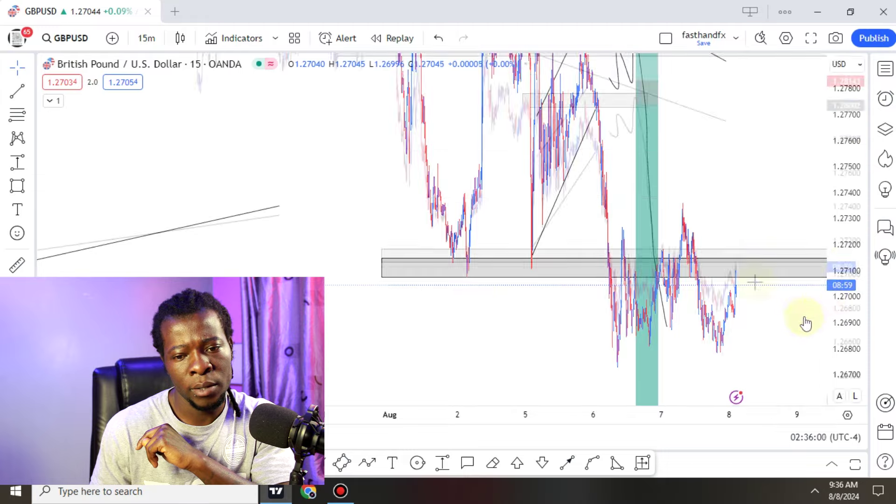
{"action": "left_click_drag", "start_coordinate": [710, 176], "coordinate": [642, 190]}
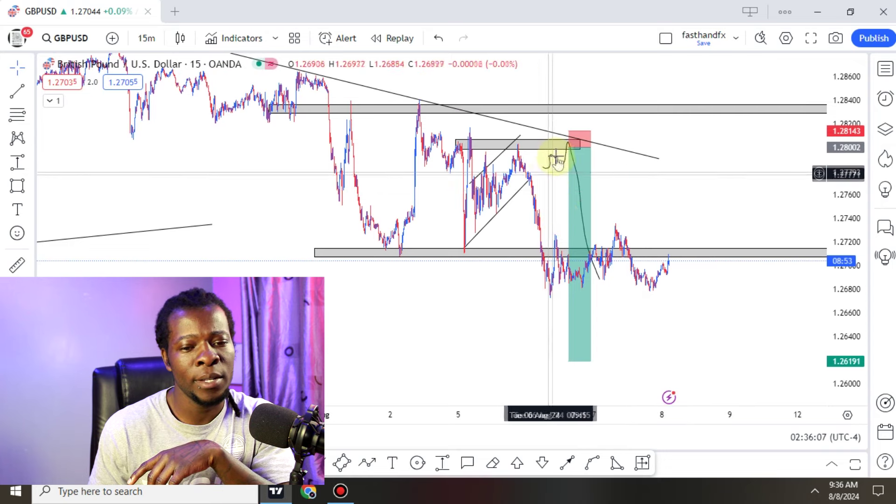
Brush circles around the two highs at the small upper grey zone and sketch a rise into the zone followed by a drop
{"action": "left_click", "coordinate": [317, 462]}
{"action": "left_click_drag", "start_coordinate": [510, 140], "coordinate": [472, 137]}
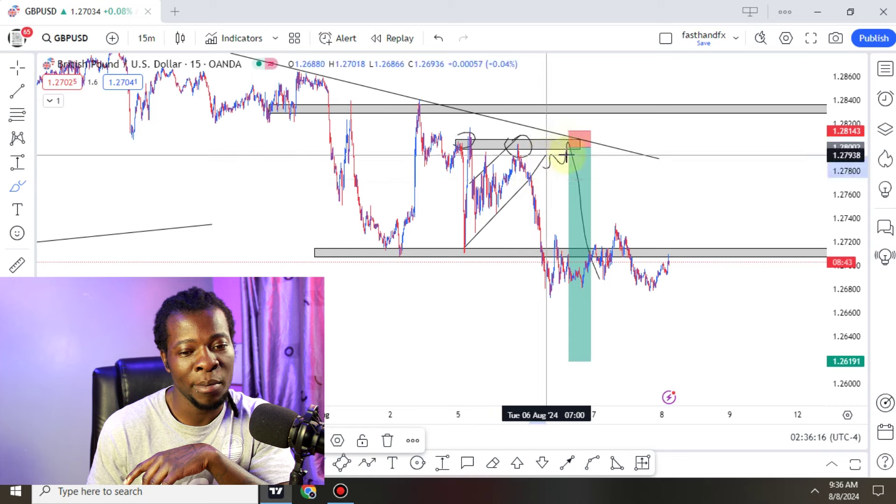
{"action": "left_click_drag", "start_coordinate": [568, 143], "coordinate": [596, 237]}
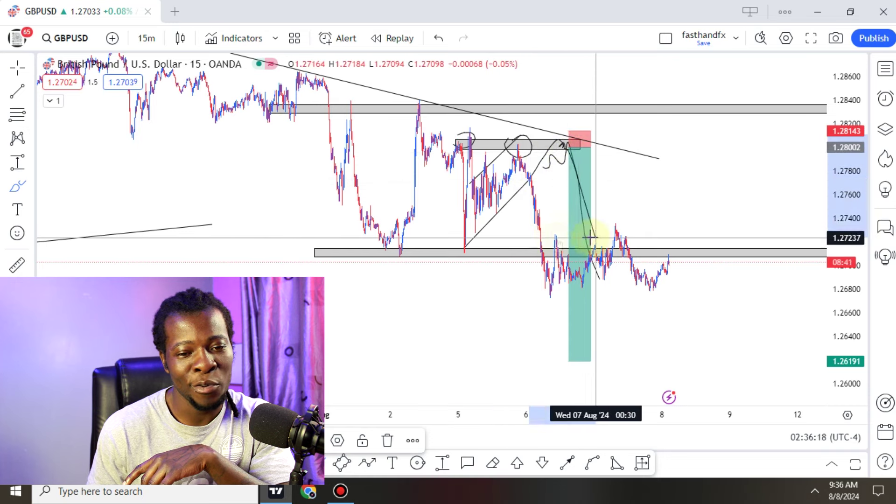
Delete the brush circles around the two highs at the small upper grey zone
{"action": "left_click", "coordinate": [464, 133]}
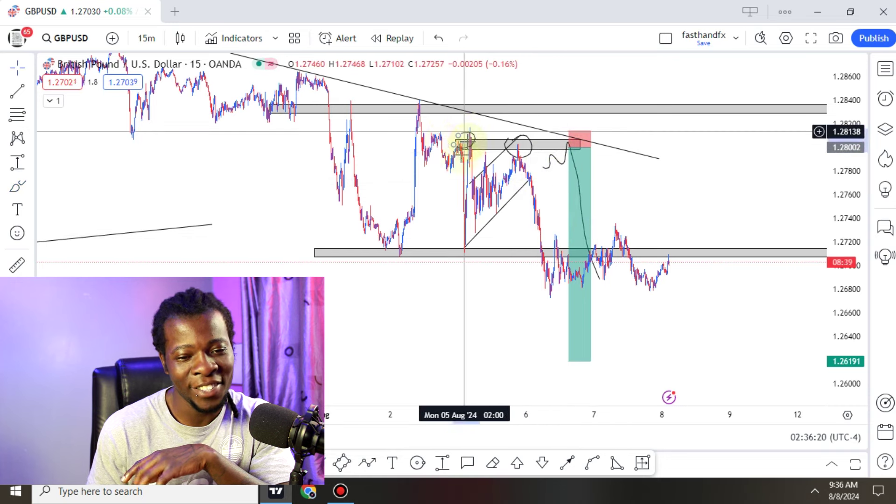
{"action": "left_click", "coordinate": [464, 140]}
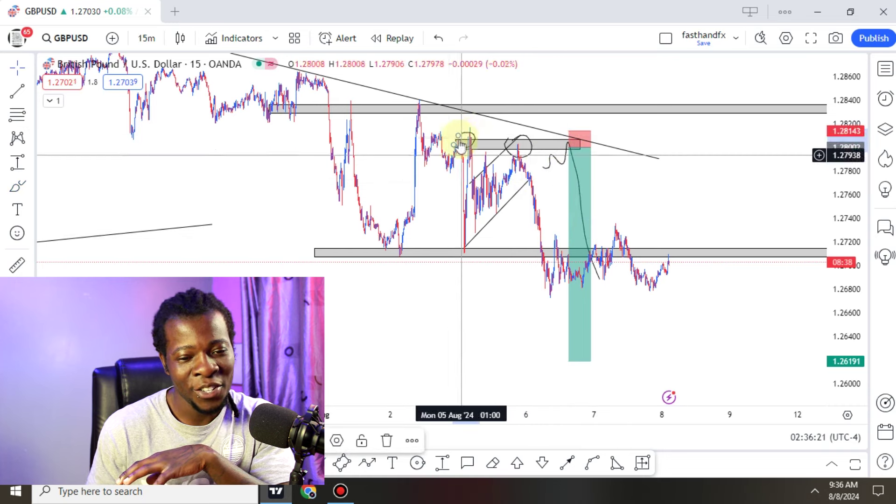
{"action": "left_click", "coordinate": [387, 440]}
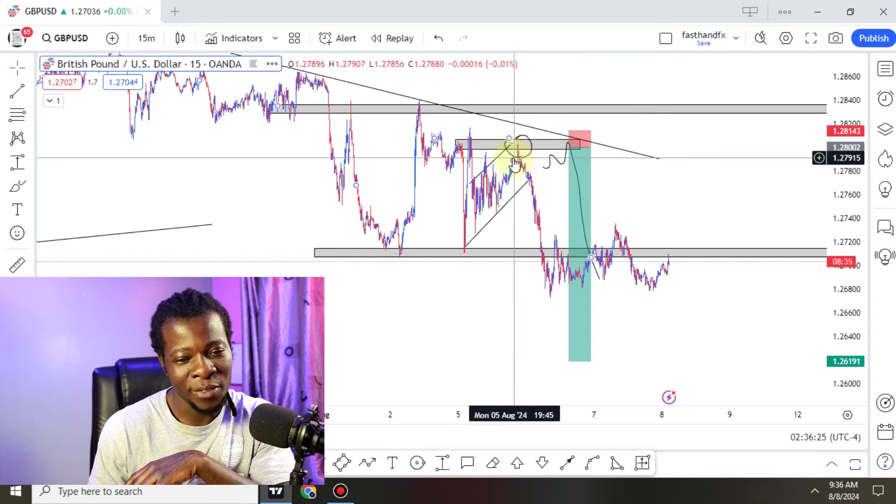
{"action": "left_click", "coordinate": [514, 164]}
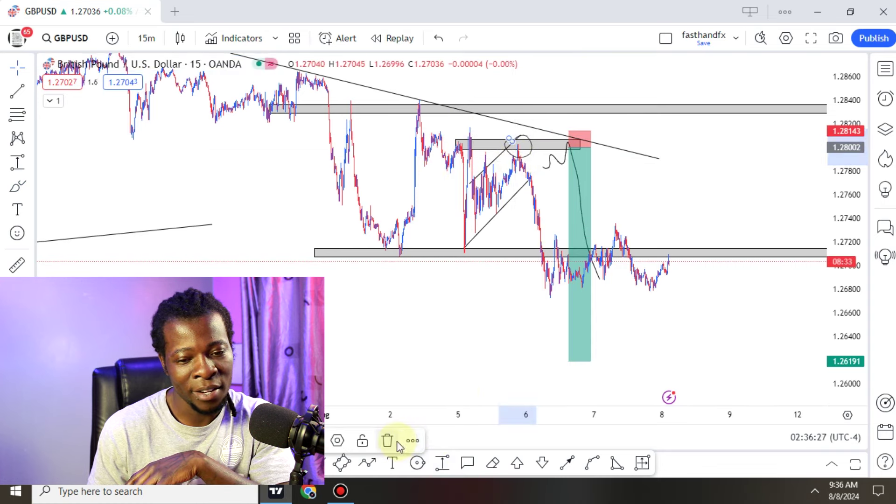
{"action": "left_click", "coordinate": [388, 440]}
Erase the outdated short position and the hand-drawn projection path from the GBPUSD chart
{"action": "left_click_drag", "start_coordinate": [666, 341], "coordinate": [587, 346]}
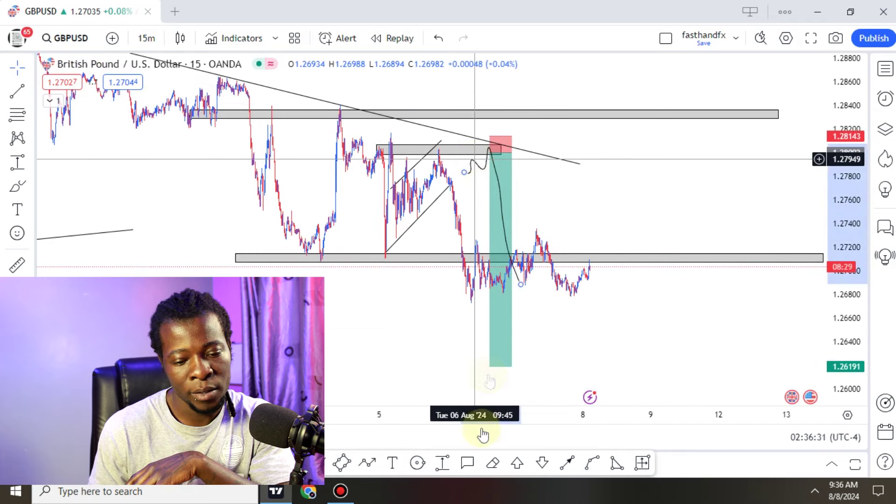
{"action": "left_click", "coordinate": [493, 462]}
{"action": "left_click", "coordinate": [500, 204]}
{"action": "left_click", "coordinate": [500, 204]}
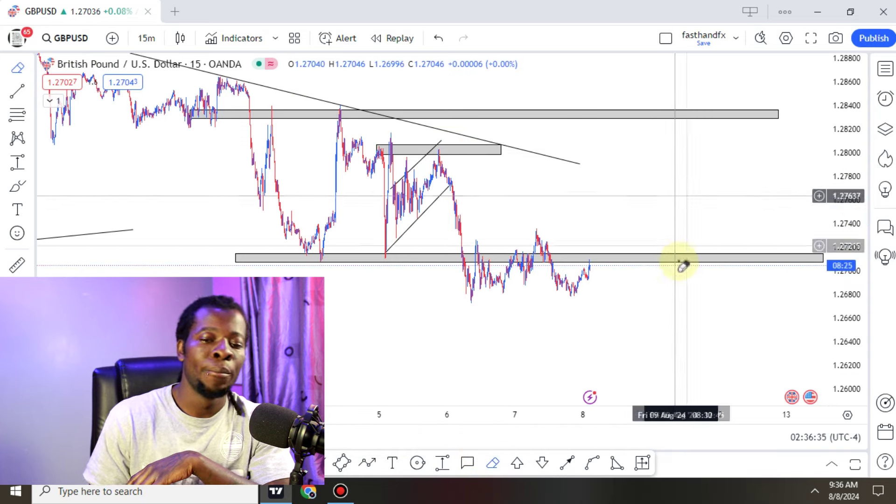
{"action": "key", "text": "Escape"}
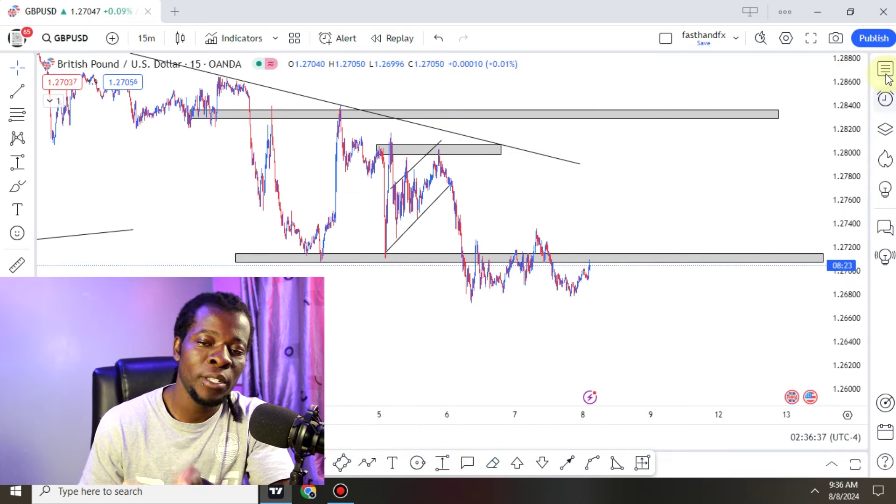
Show the full currency-pair watchlist and switch the GBPUSD chart to the daily interval
{"action": "left_click", "coordinate": [885, 69]}
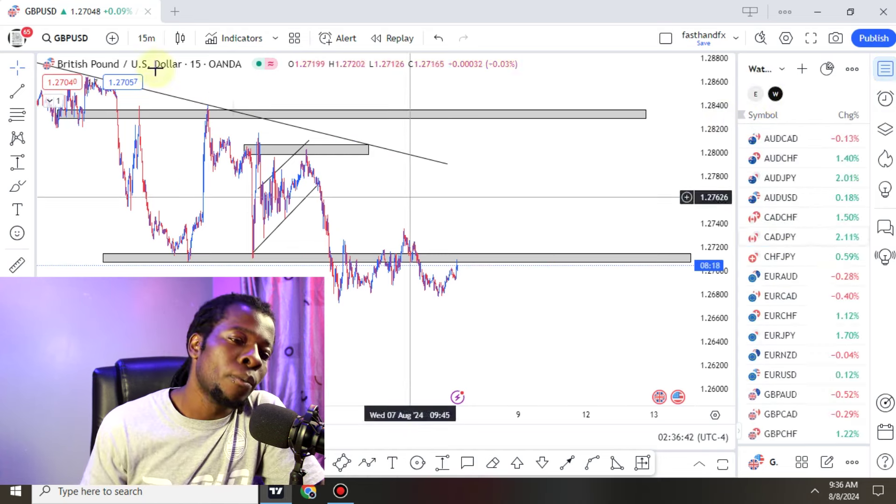
{"action": "left_click", "coordinate": [146, 40]}
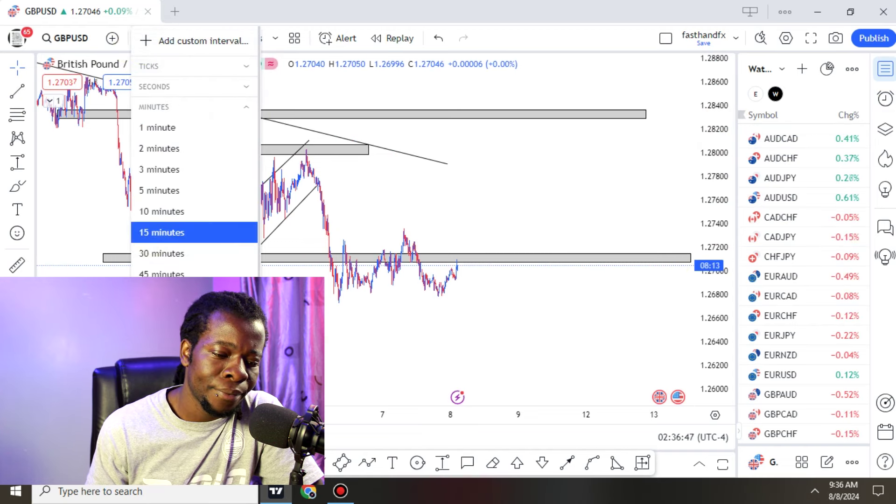
{"action": "scroll", "coordinate": [194, 154], "scroll_direction": "down", "scroll_amount": 2}
{"action": "left_click", "coordinate": [409, 397]}
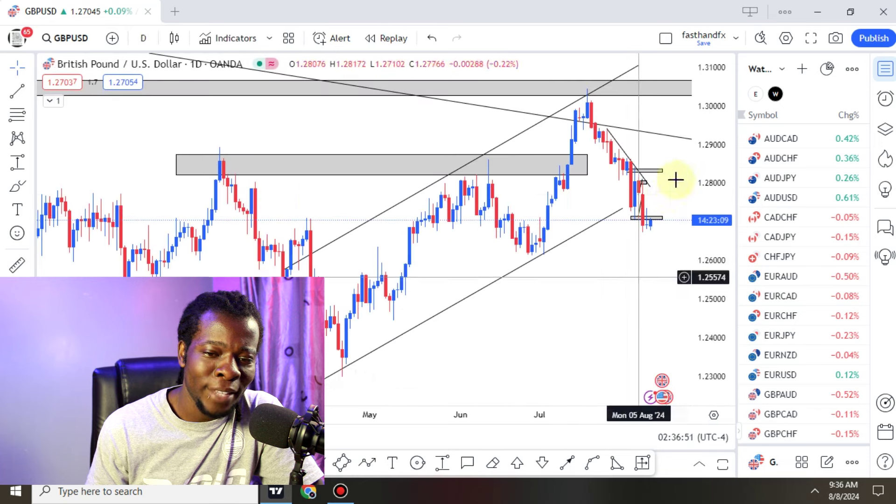
Load AUDCAD from the watchlist, switch it to the weekly interval and examine its major price swings up to 2024
{"action": "left_click", "coordinate": [803, 141]}
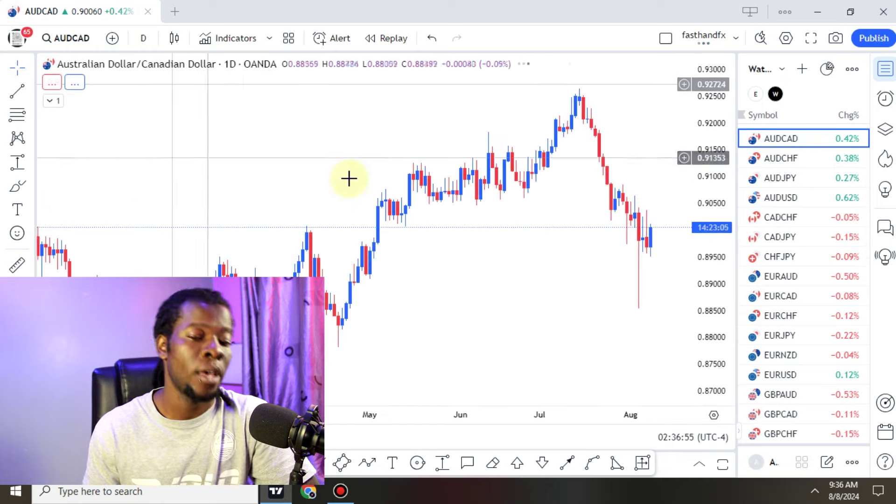
{"action": "scroll", "coordinate": [320, 220], "scroll_direction": "down", "scroll_amount": 5}
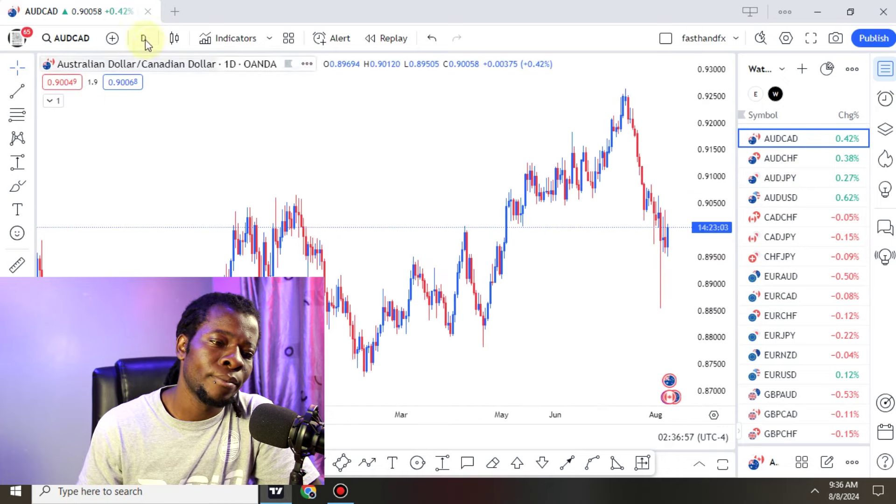
{"action": "scroll", "coordinate": [185, 268], "scroll_direction": "down", "scroll_amount": 3}
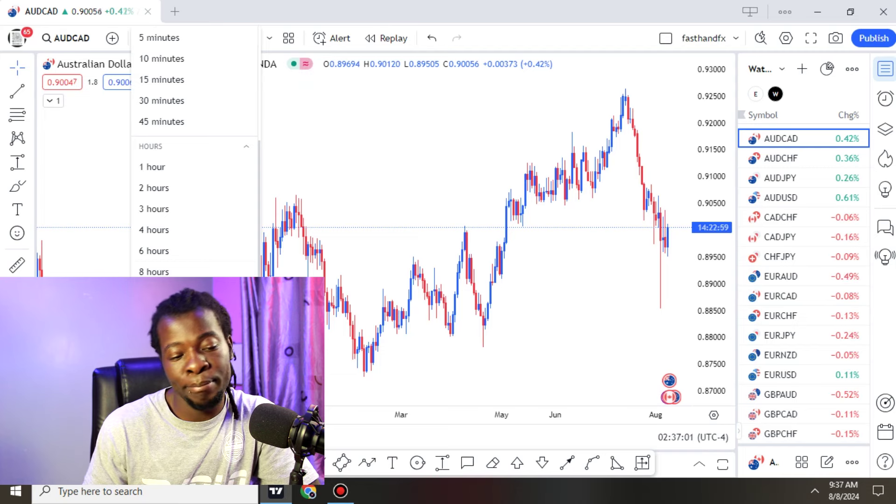
{"action": "left_click", "coordinate": [184, 359]}
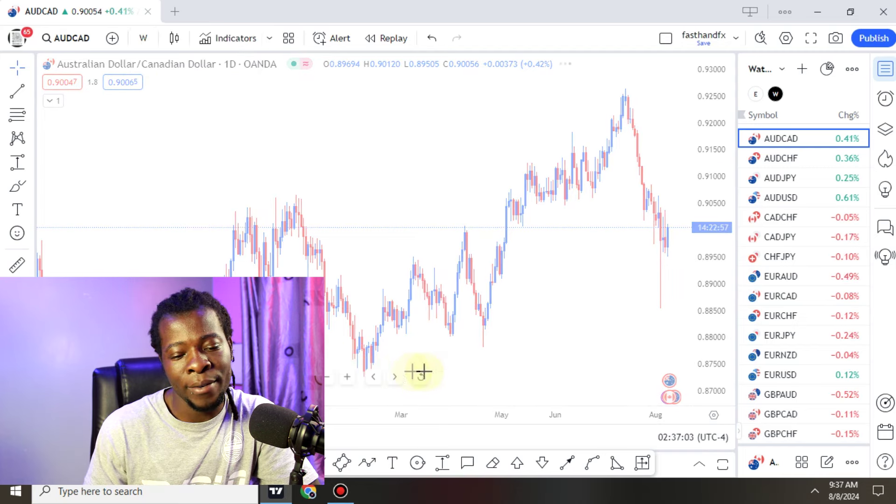
{"action": "left_click", "coordinate": [423, 377]}
{"action": "scroll", "coordinate": [610, 296], "scroll_direction": "down", "scroll_amount": 5}
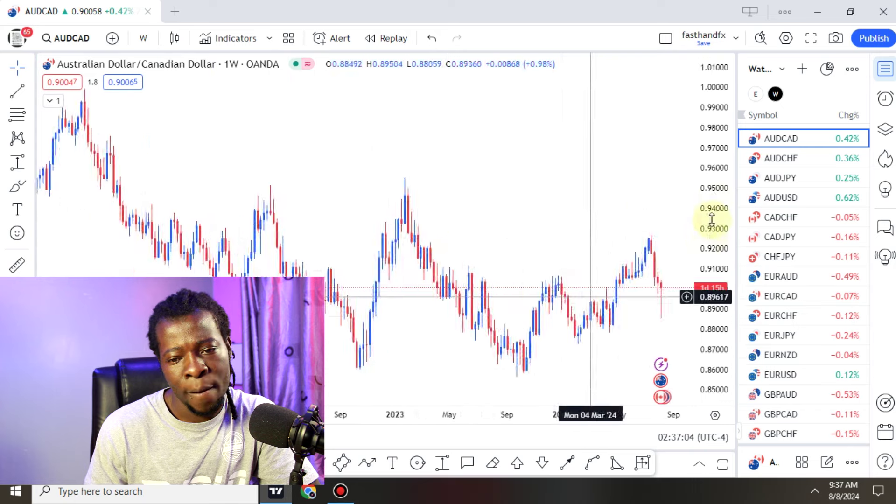
{"action": "left_click_drag", "start_coordinate": [710, 167], "coordinate": [656, 201]}
{"action": "left_click", "coordinate": [508, 131]}
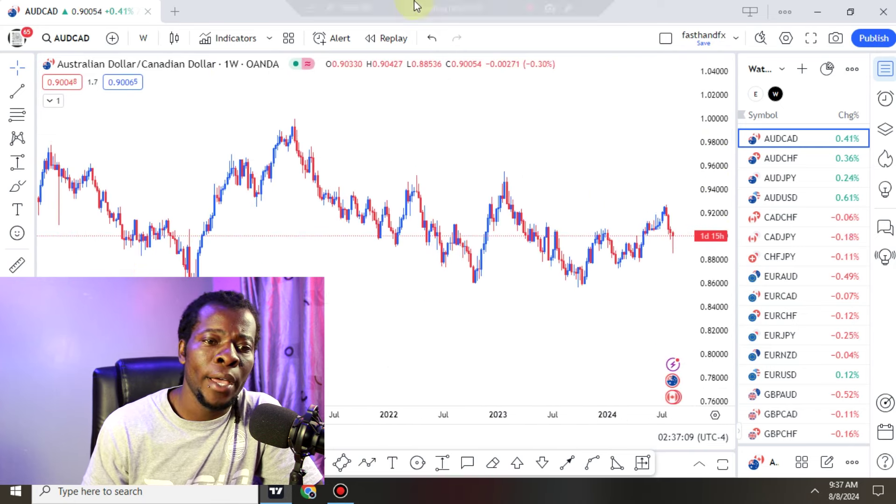
{"action": "mouse_move", "coordinate": [416, 5]}
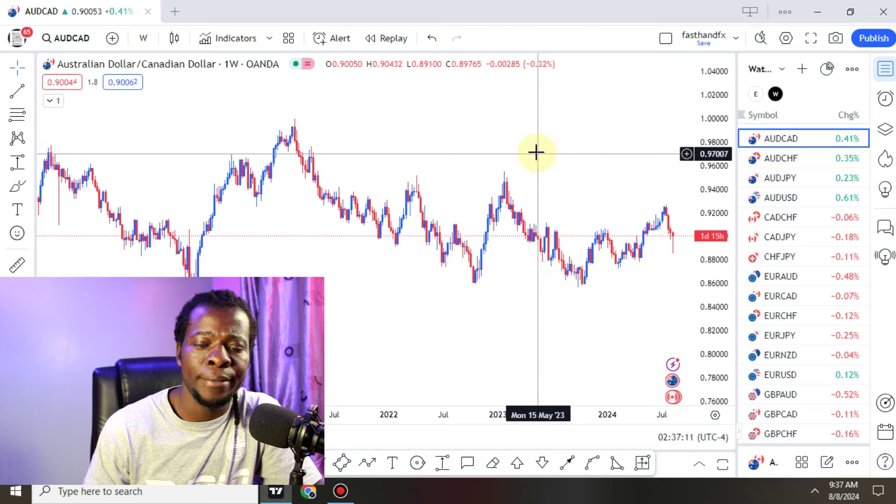